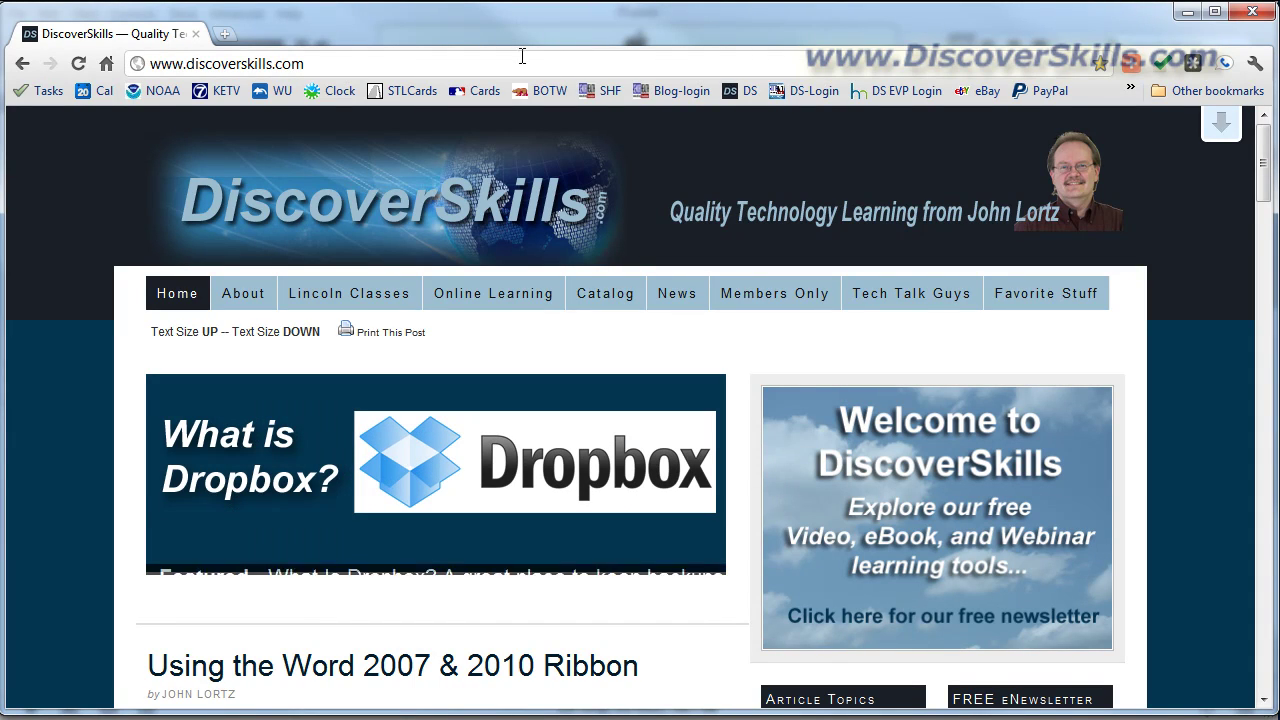
{"action": "left_click", "coordinate": [388, 63]}
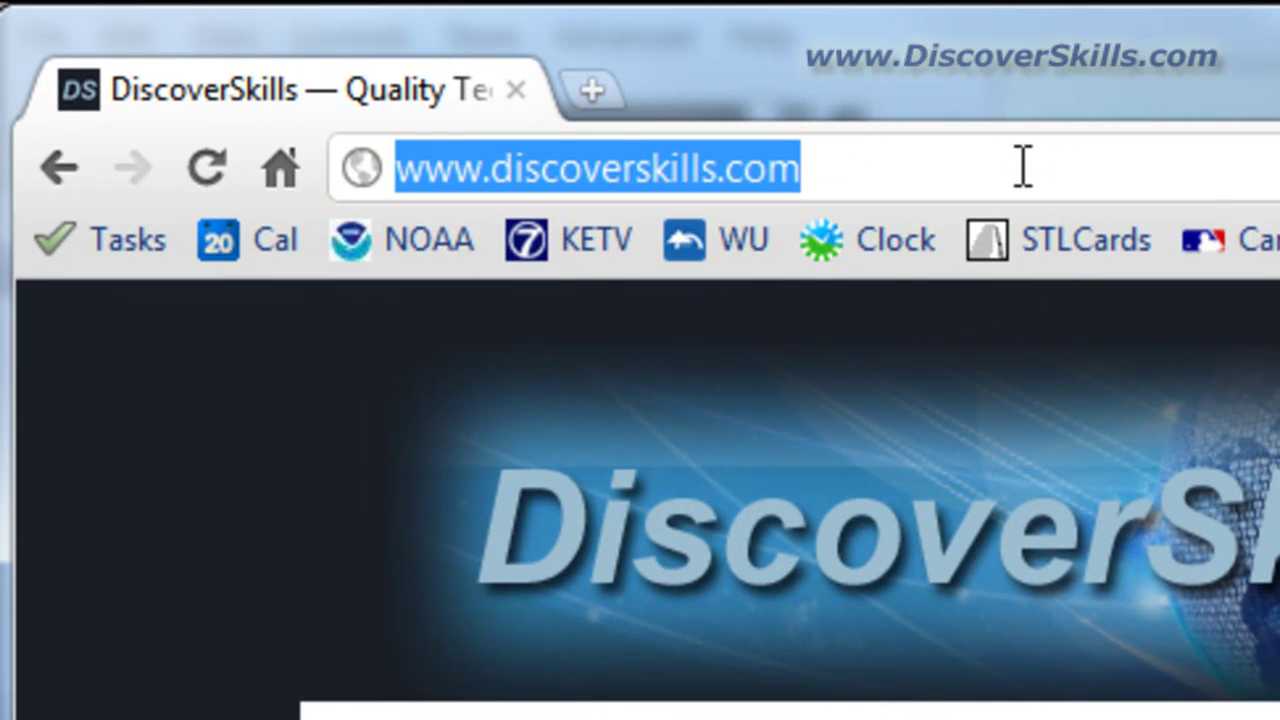
{"action": "type", "text": "www."}
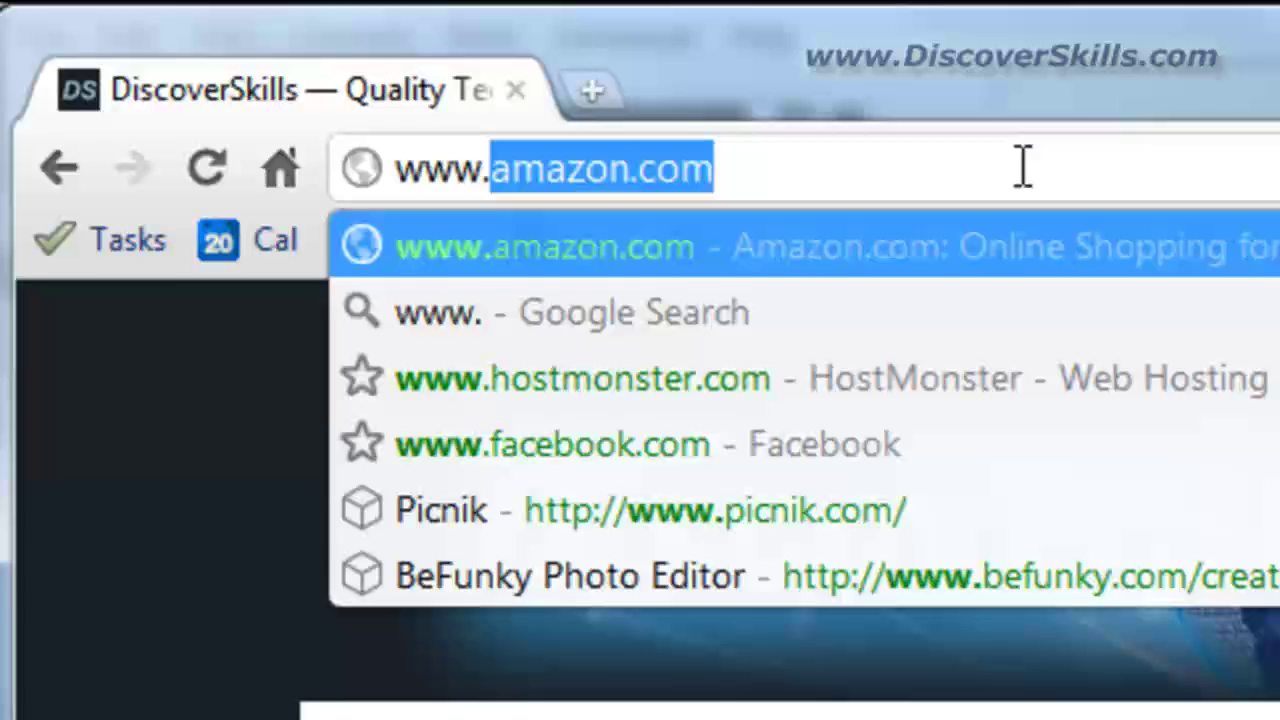
{"action": "type", "text": "itunes.com"}
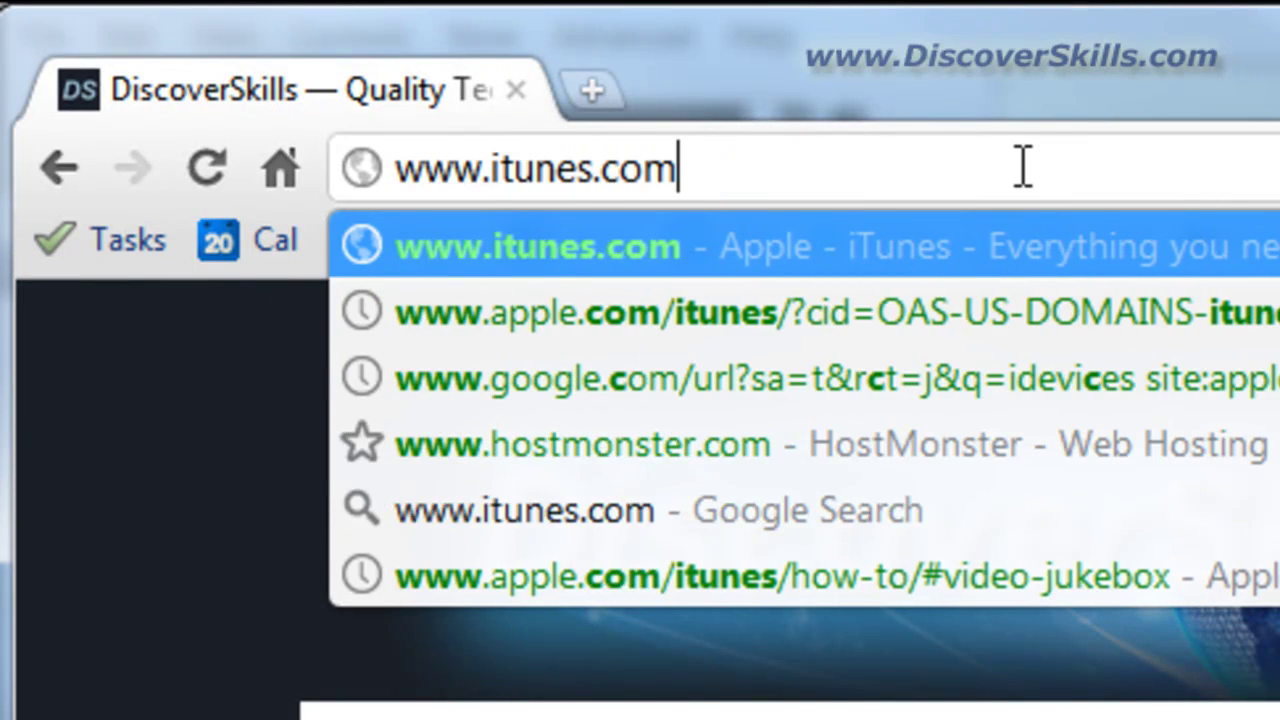
{"action": "key", "text": "Return"}
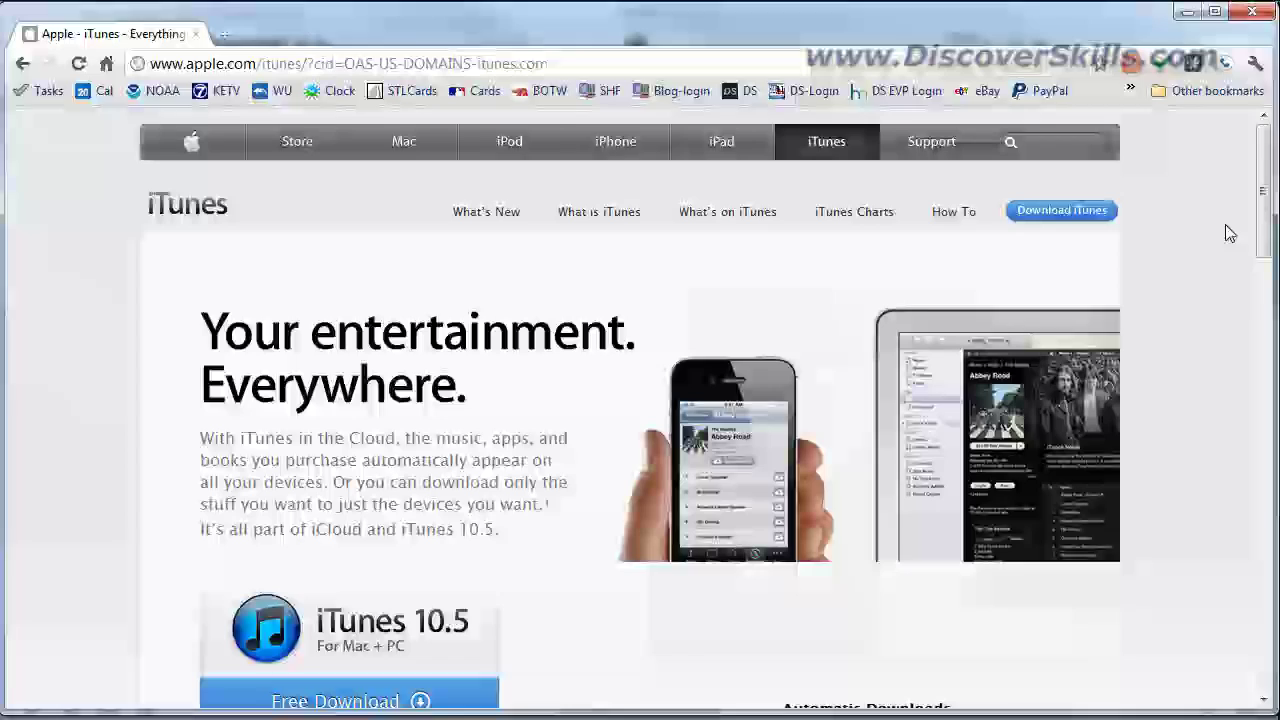
{"action": "left_click_drag", "start_coordinate": [1263, 220], "coordinate": [1263, 255]}
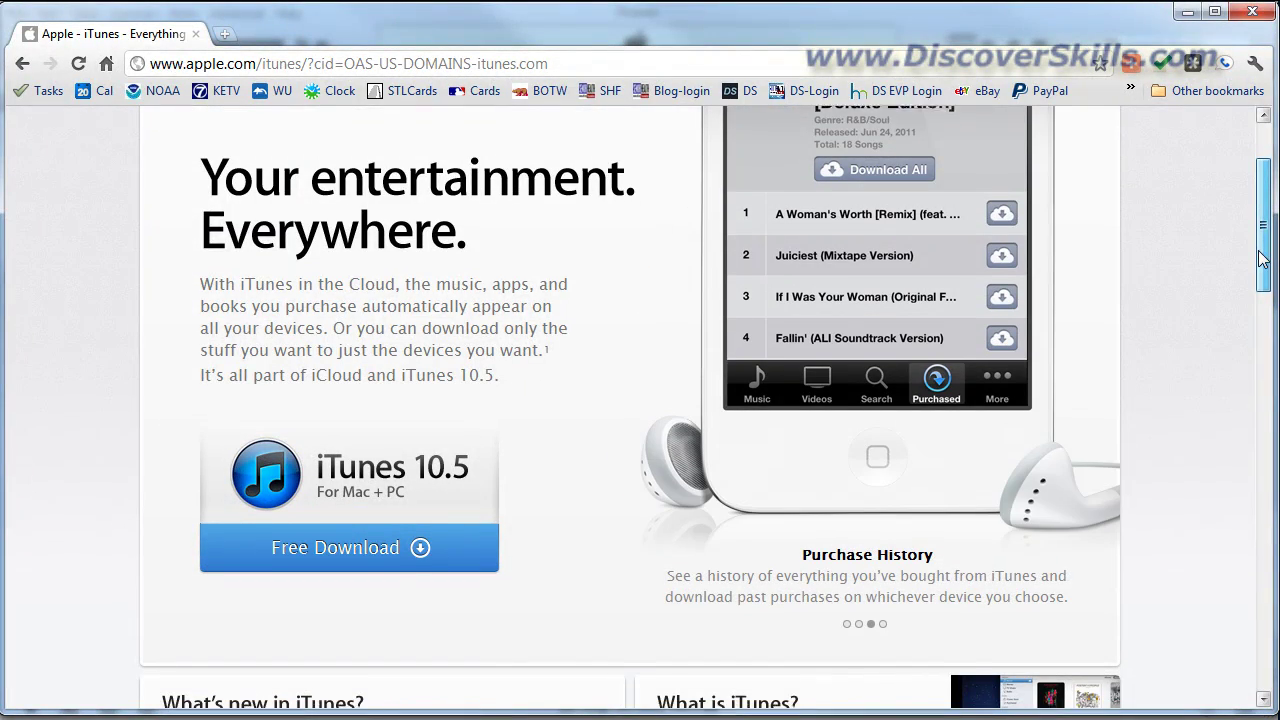
{"action": "left_click_drag", "start_coordinate": [1263, 255], "coordinate": [1263, 259]}
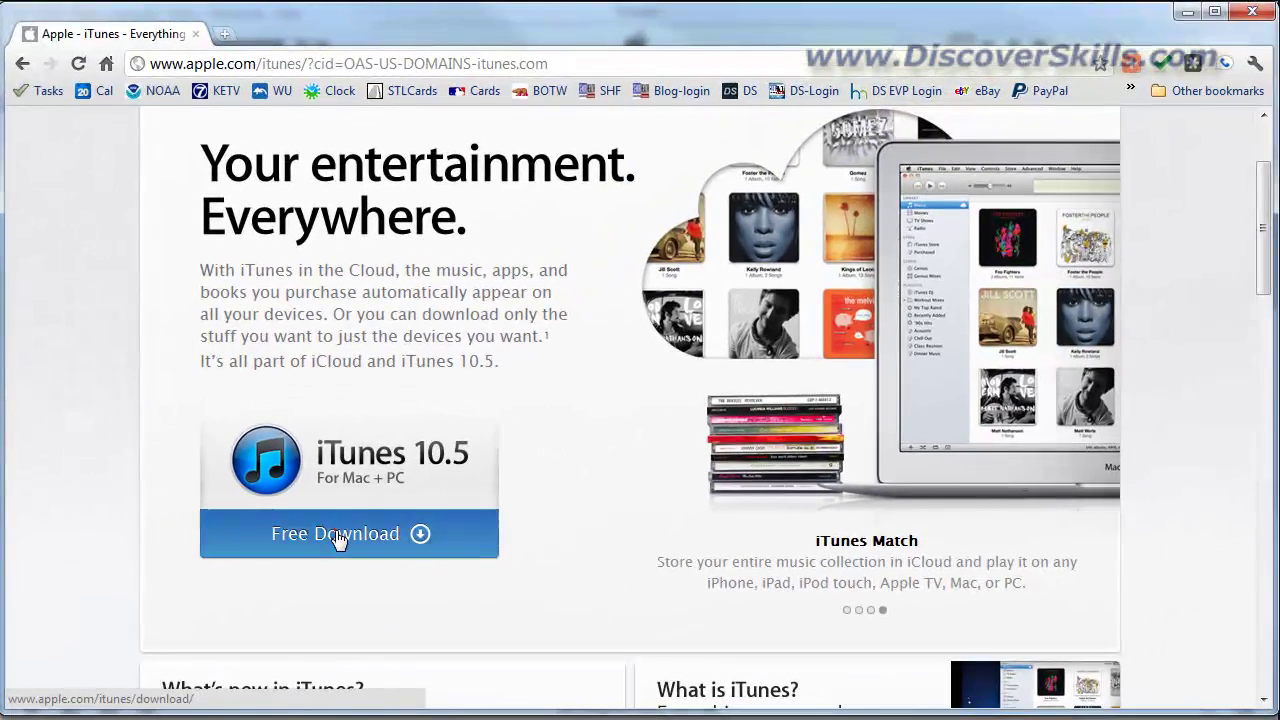
- Go to the iTunes free download page and toggle the New On iTunes email option
{"action": "left_click", "coordinate": [338, 536]}
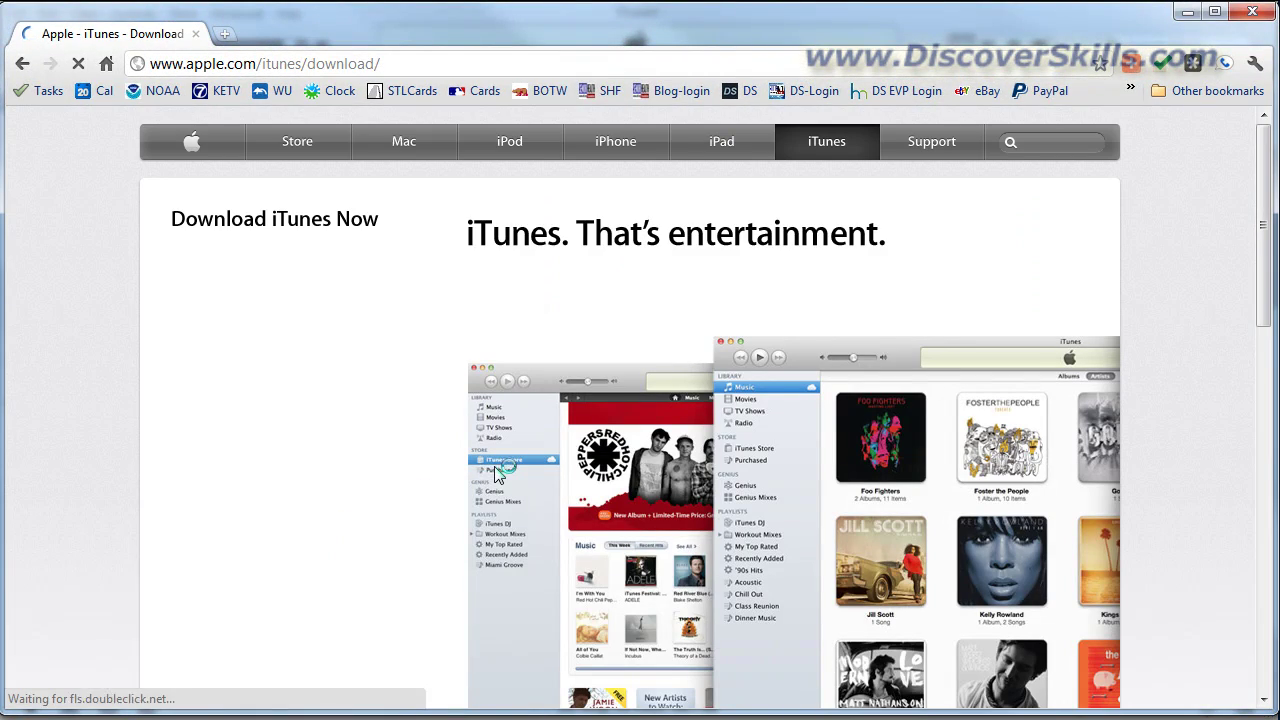
{"action": "left_click_drag", "start_coordinate": [1272, 214], "coordinate": [1266, 241]}
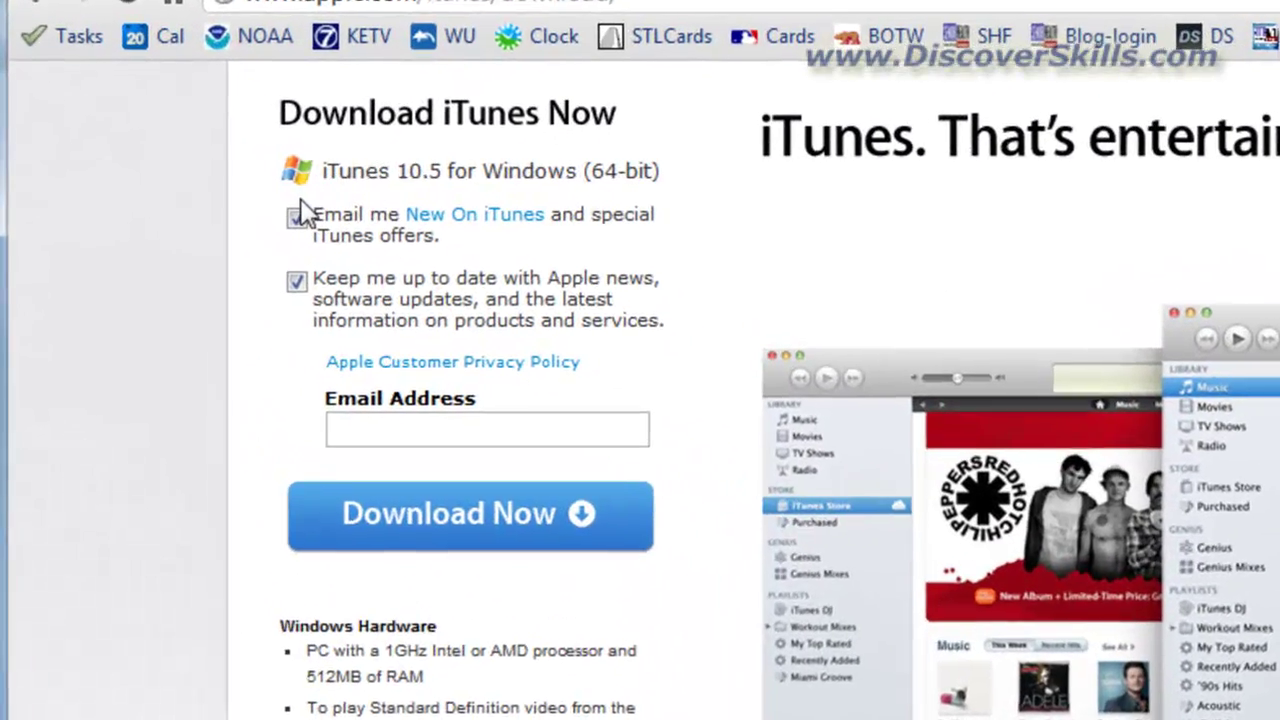
{"action": "left_click", "coordinate": [182, 201]}
{"action": "left_click", "coordinate": [298, 217]}
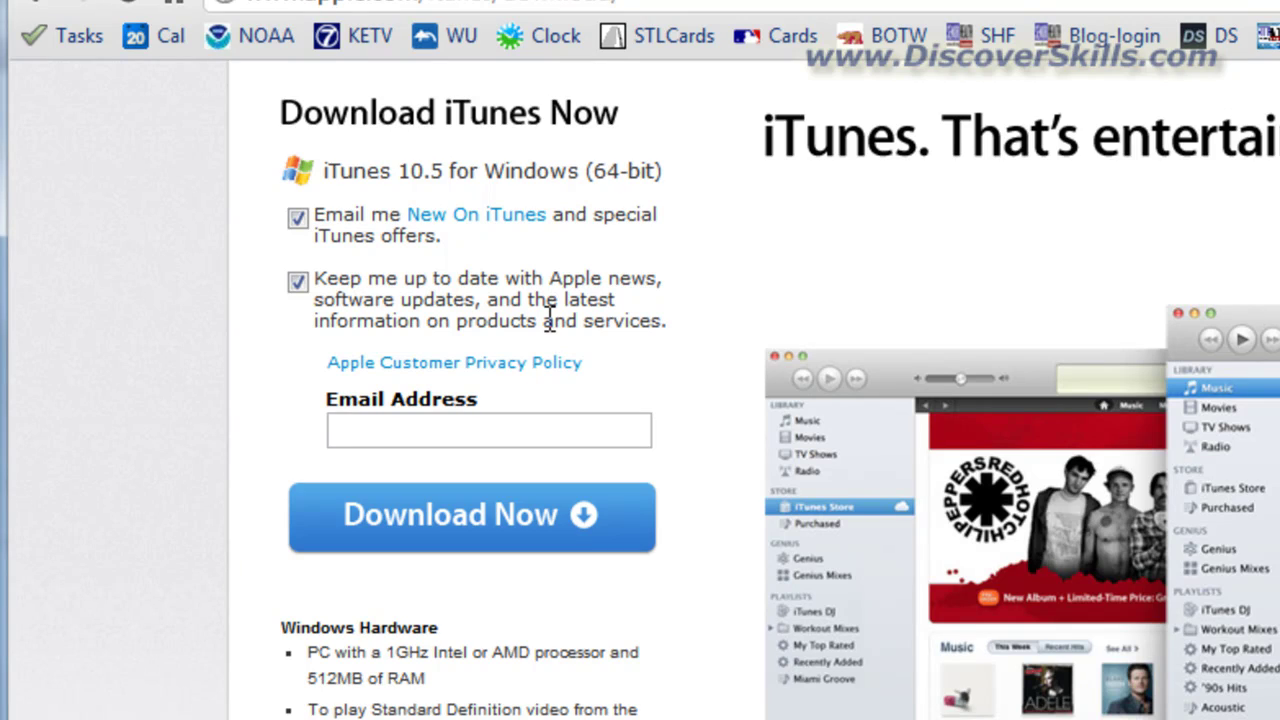
{"action": "left_click", "coordinate": [485, 434]}
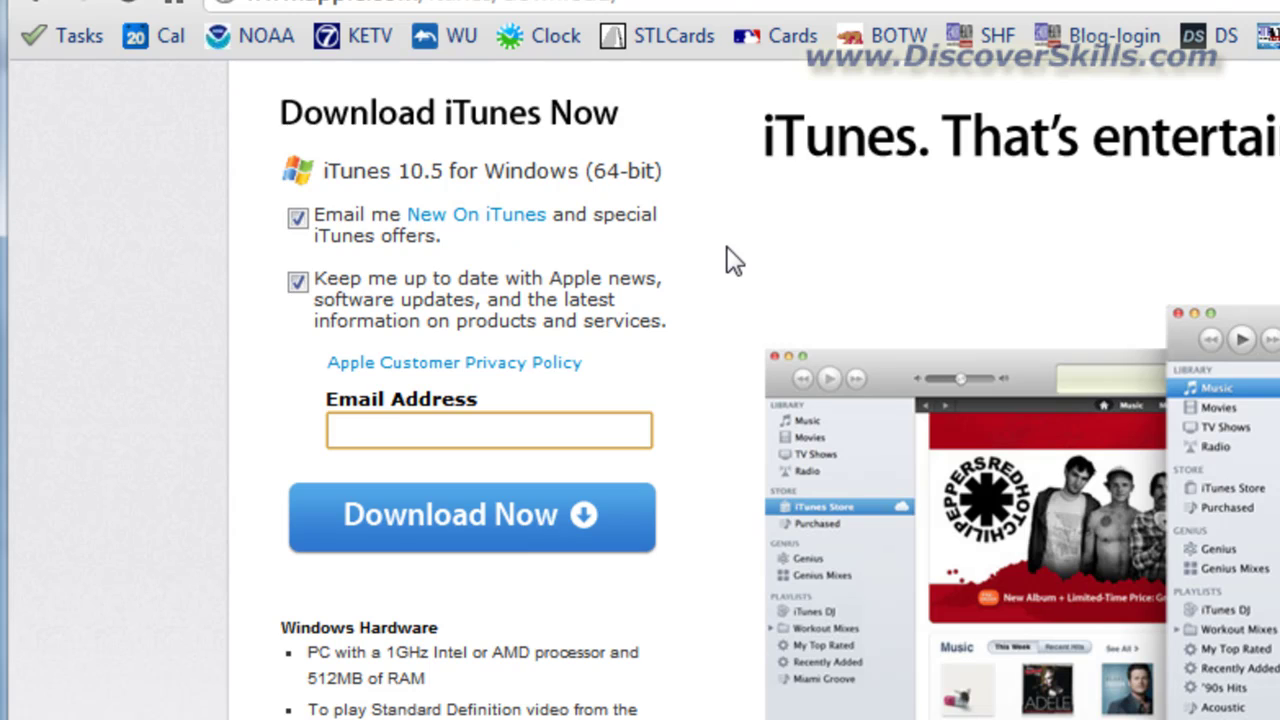
- Untick both Apple email offers and start the iTunes 10.5 Windows download
{"action": "left_click", "coordinate": [298, 283]}
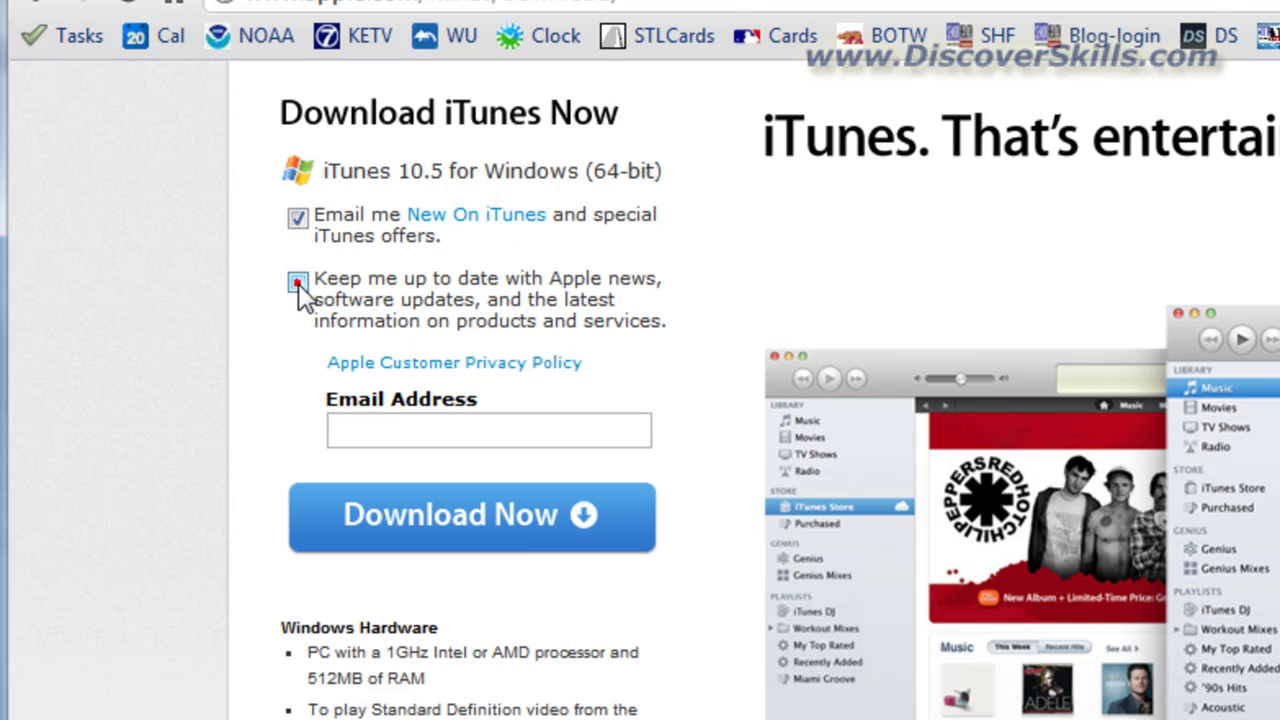
{"action": "left_click", "coordinate": [297, 222]}
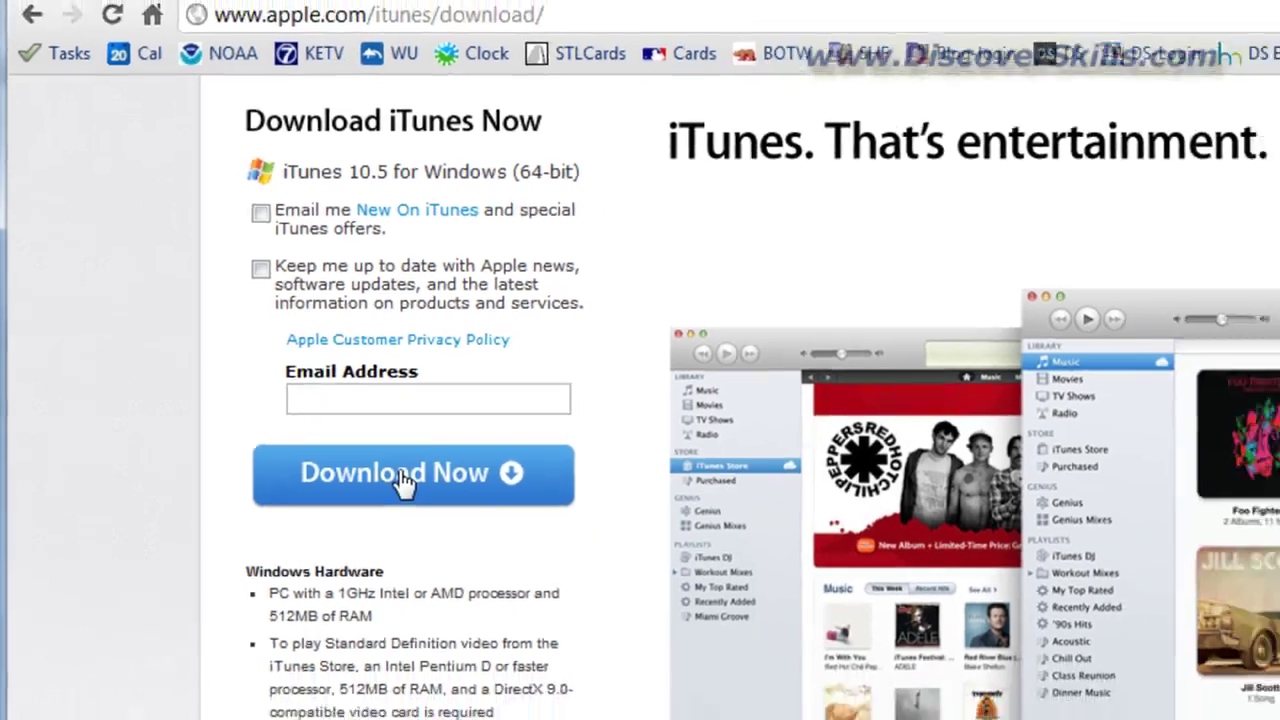
{"action": "left_click", "coordinate": [455, 522]}
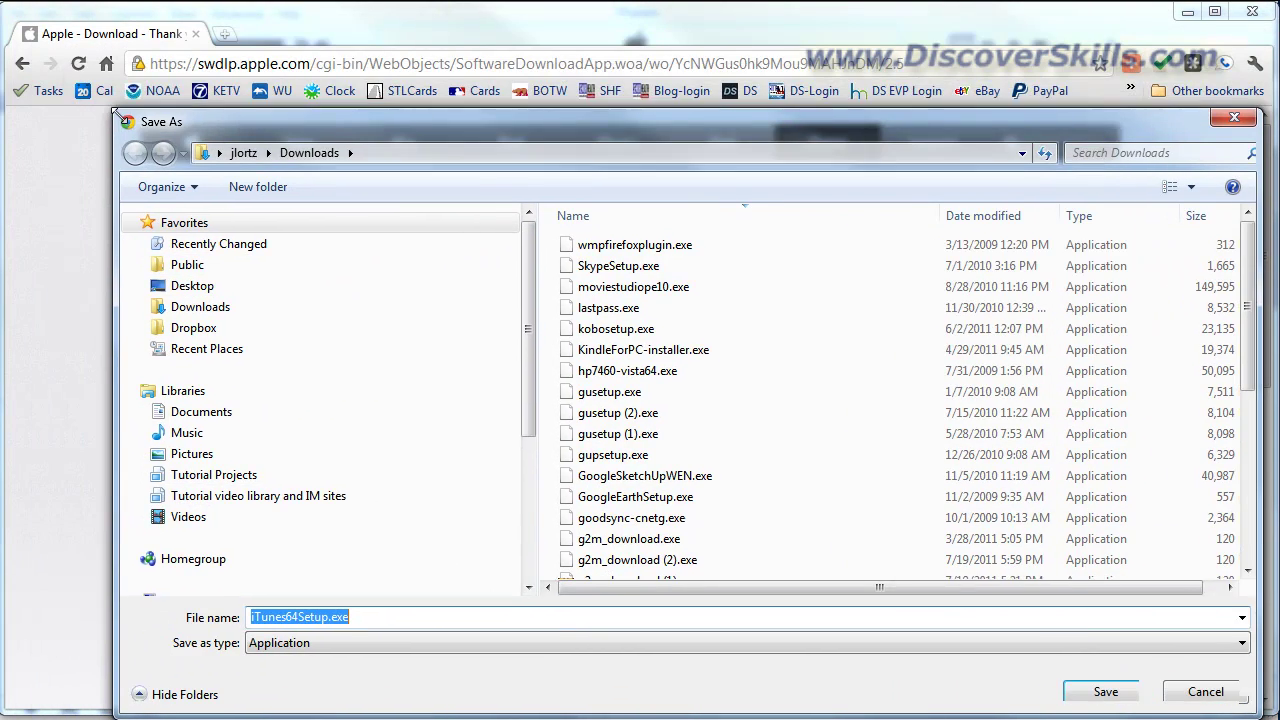
- Save iTunes64Setup.exe to the Desktop from the Save As dialog
{"action": "left_click_drag", "start_coordinate": [281, 123], "coordinate": [241, 72]}
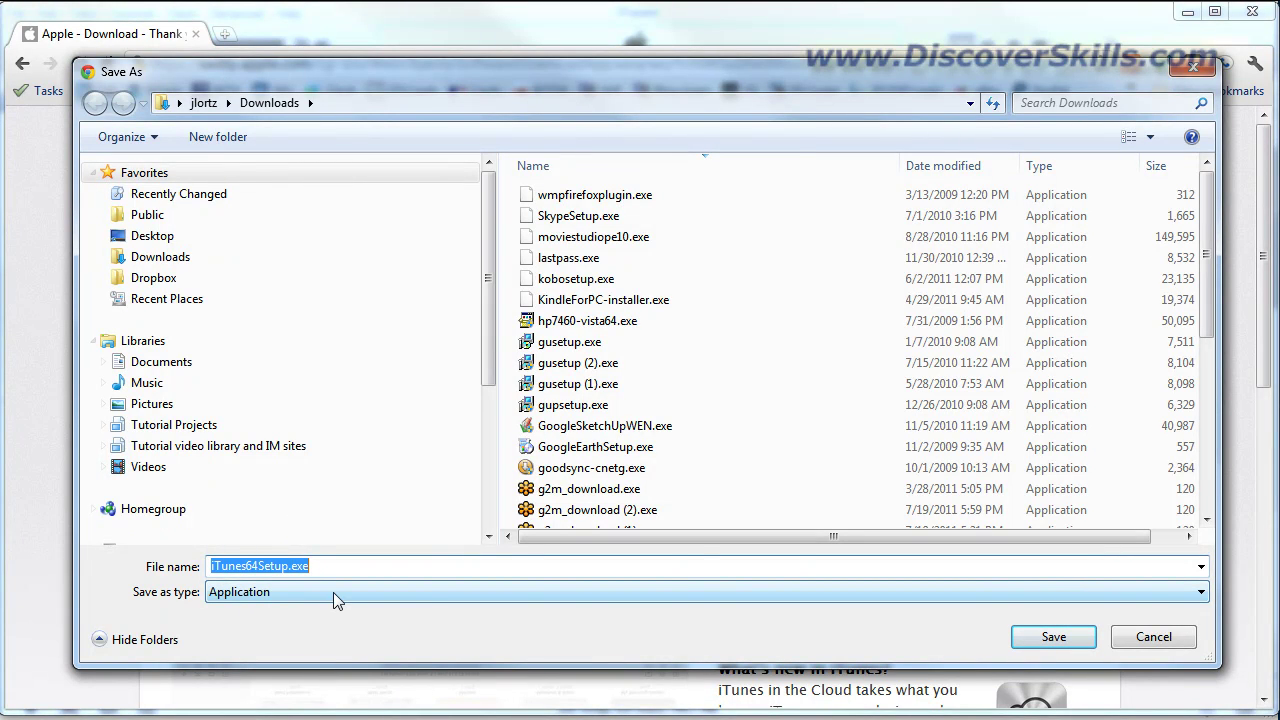
{"action": "left_click", "coordinate": [140, 240]}
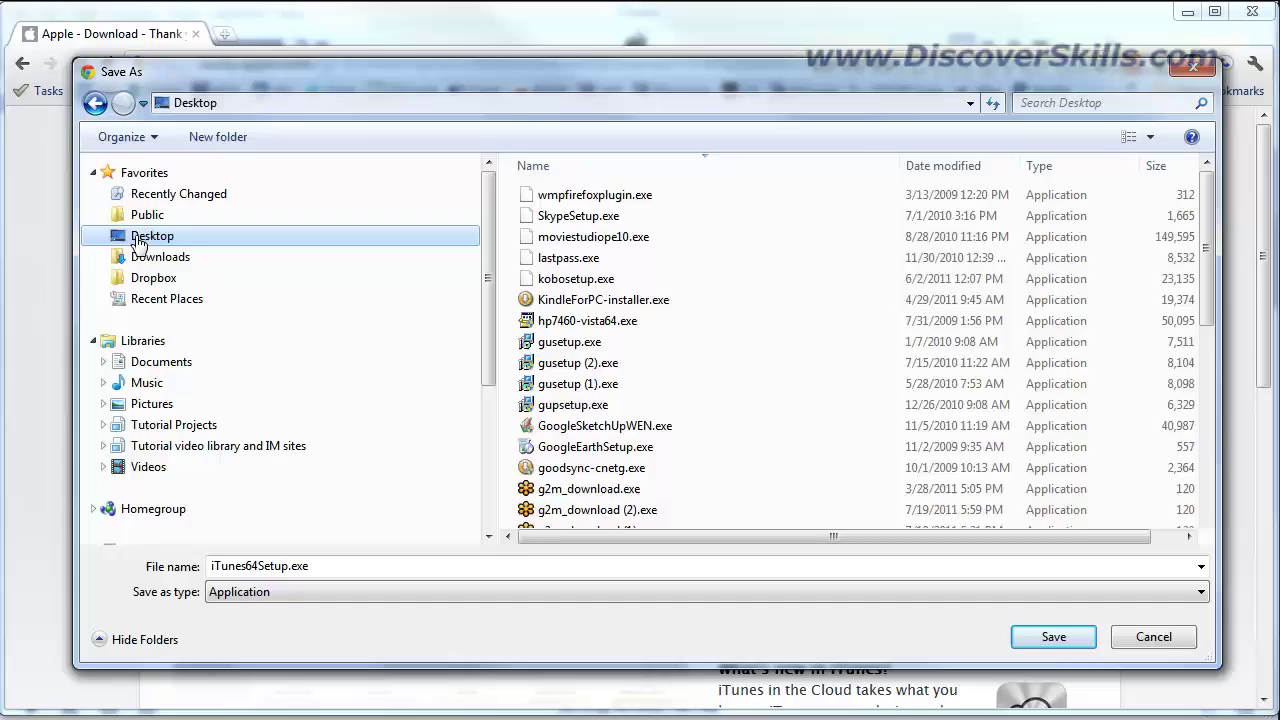
{"action": "left_click", "coordinate": [1055, 636]}
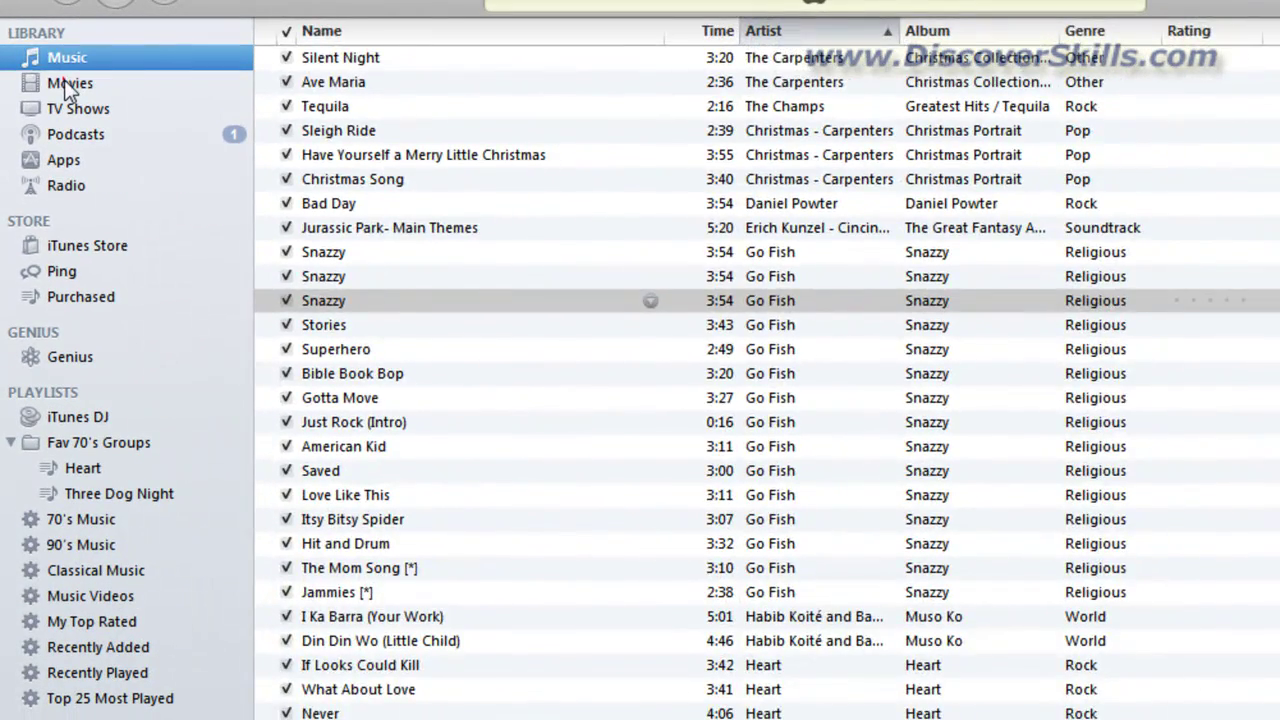
{"action": "left_click", "coordinate": [128, 164]}
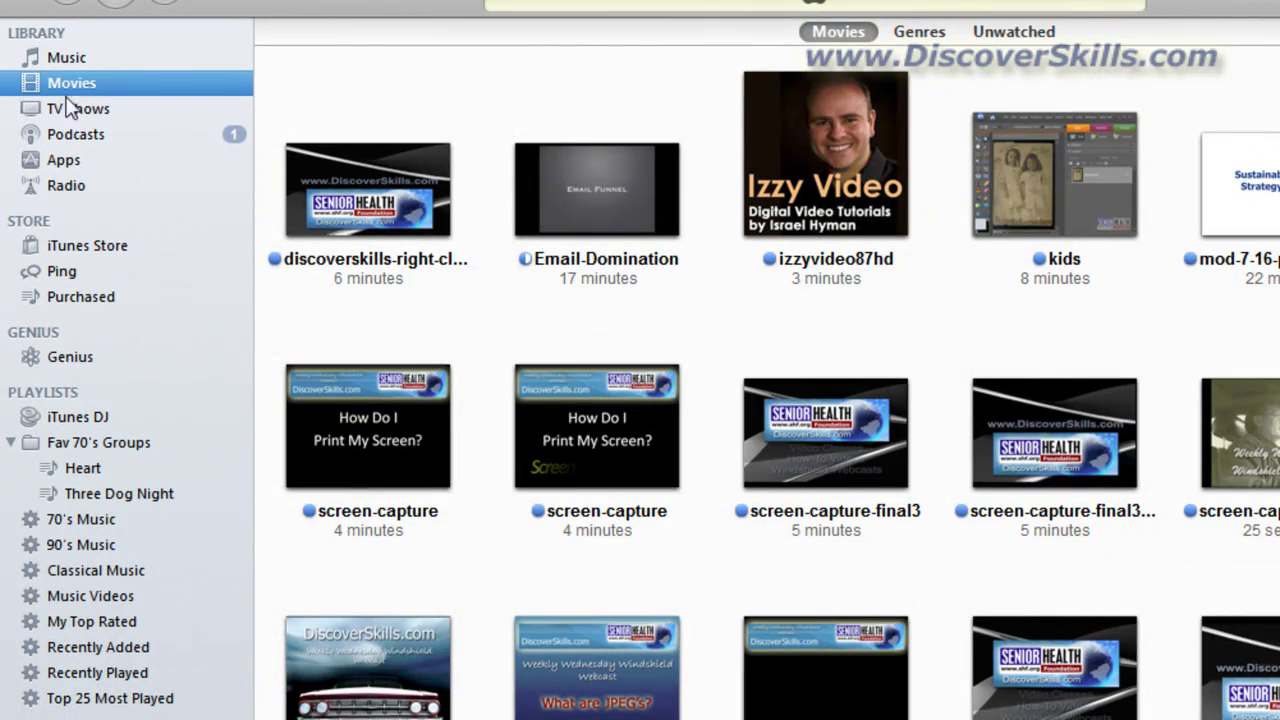
{"action": "left_click", "coordinate": [68, 106]}
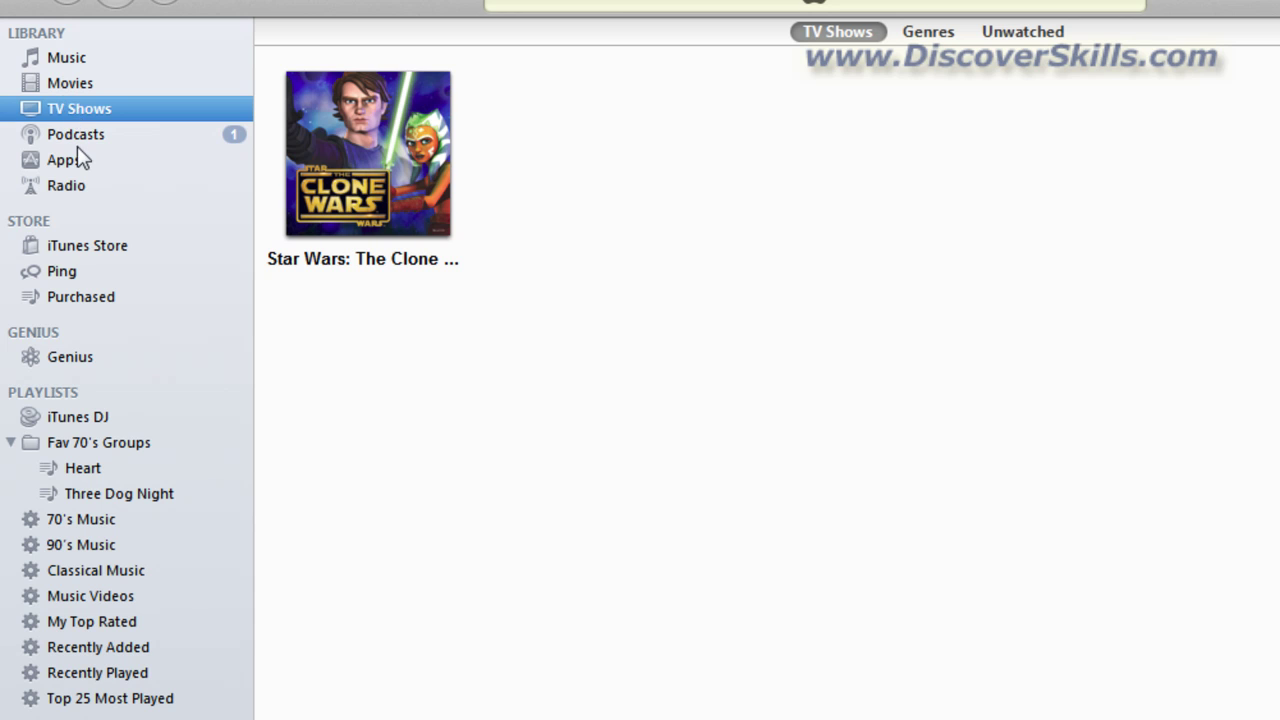
{"action": "left_click", "coordinate": [77, 136]}
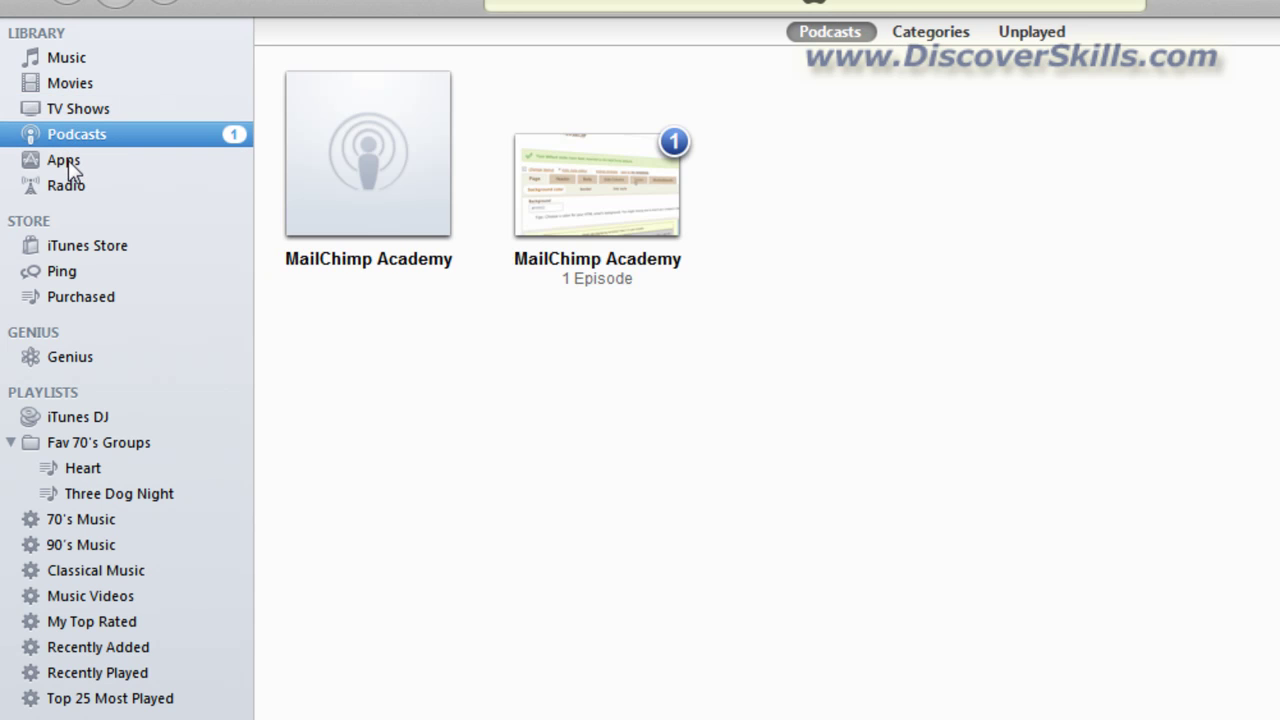
{"action": "left_click", "coordinate": [68, 160]}
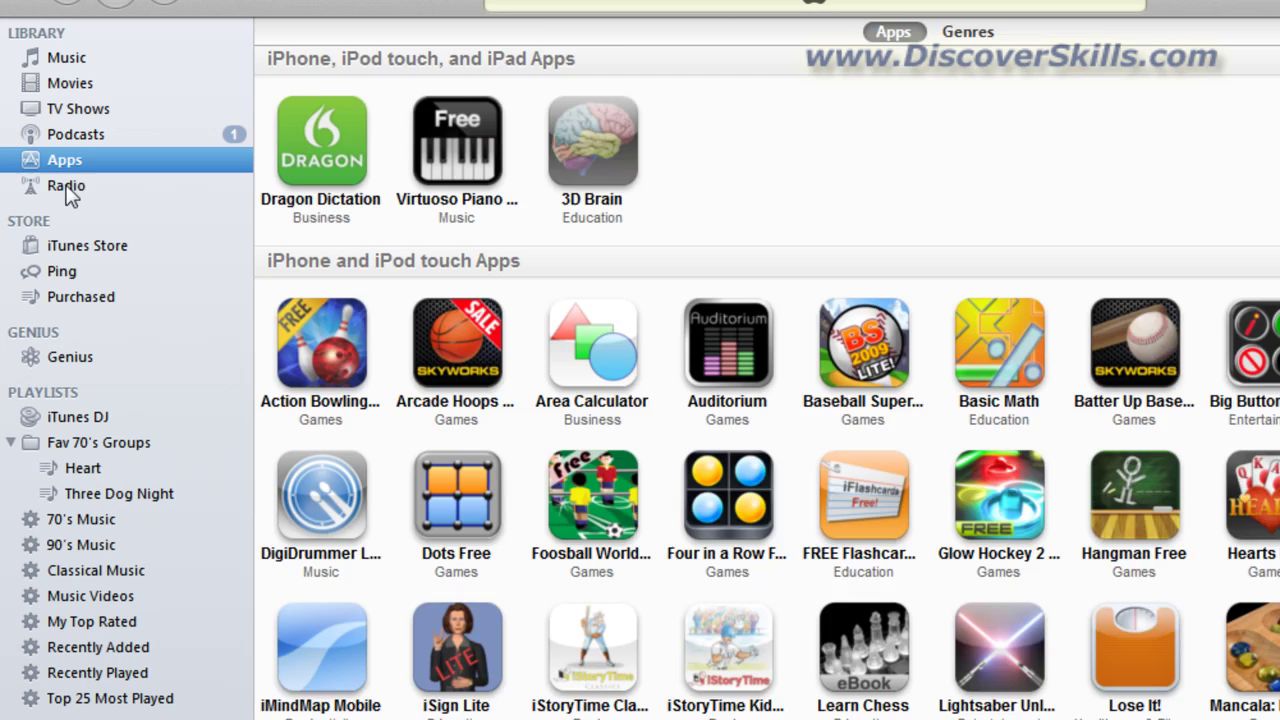
{"action": "left_click", "coordinate": [65, 186]}
{"action": "left_click", "coordinate": [64, 58]}
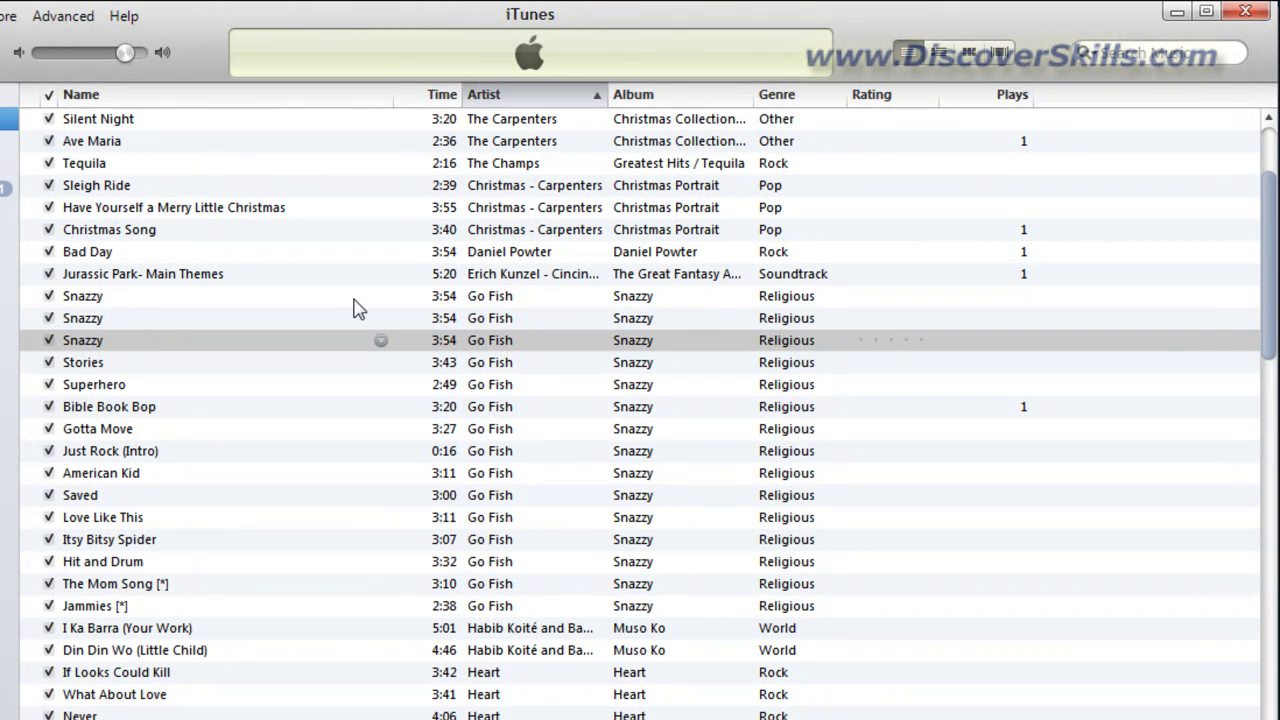
{"action": "left_click_drag", "start_coordinate": [1269, 204], "coordinate": [1272, 190]}
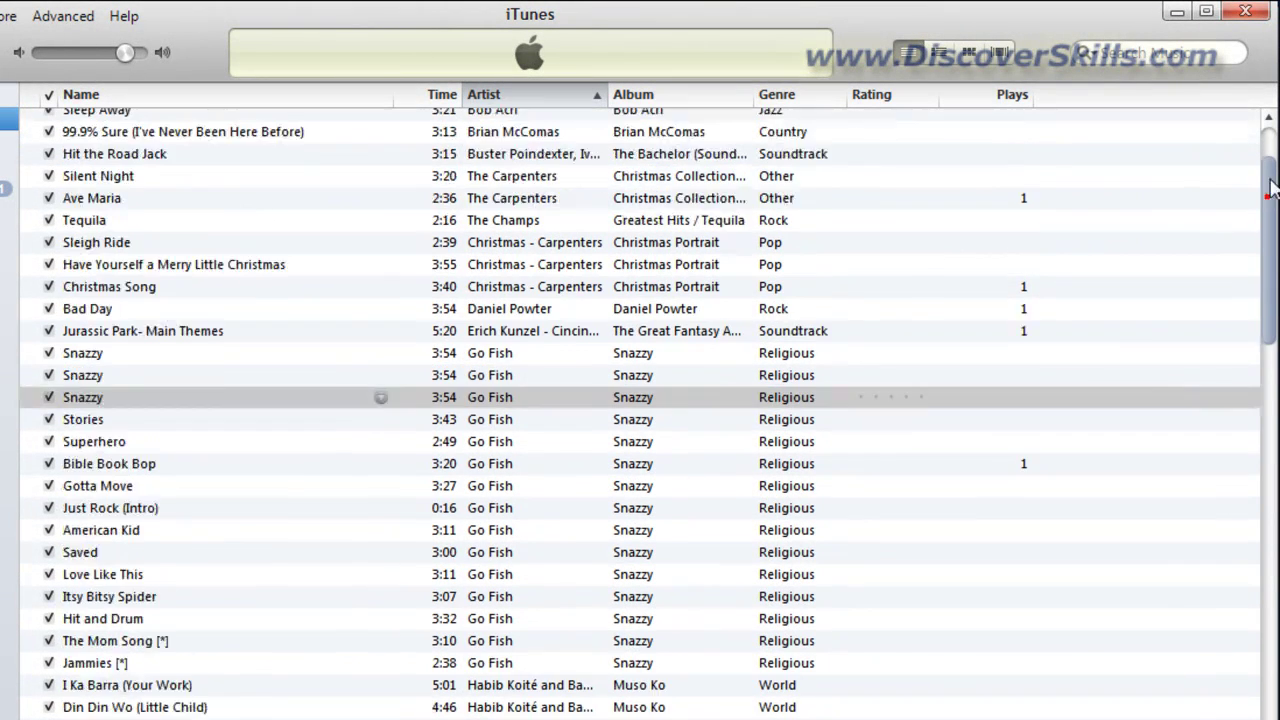
{"action": "scroll", "coordinate": [1268, 192], "scroll_direction": "up", "scroll_amount": 2}
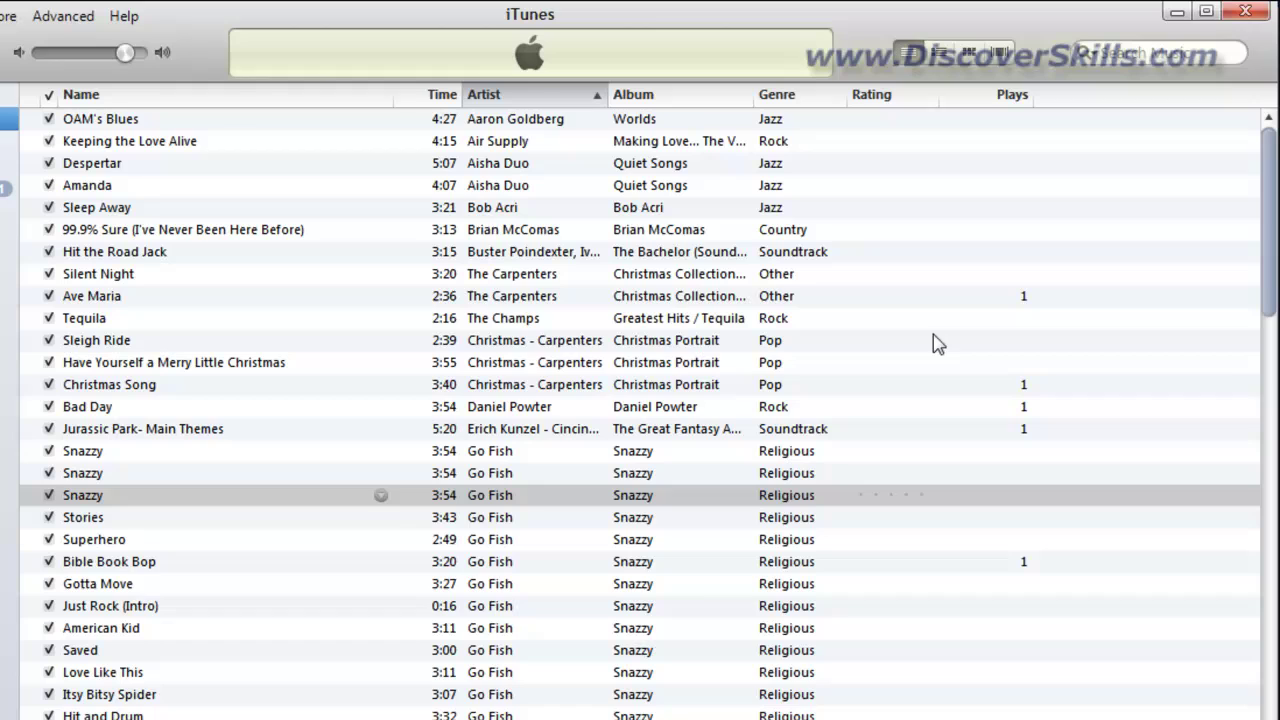
- Sort the songs by name, reverse to descending, then sort by artist
{"action": "left_click", "coordinate": [180, 96]}
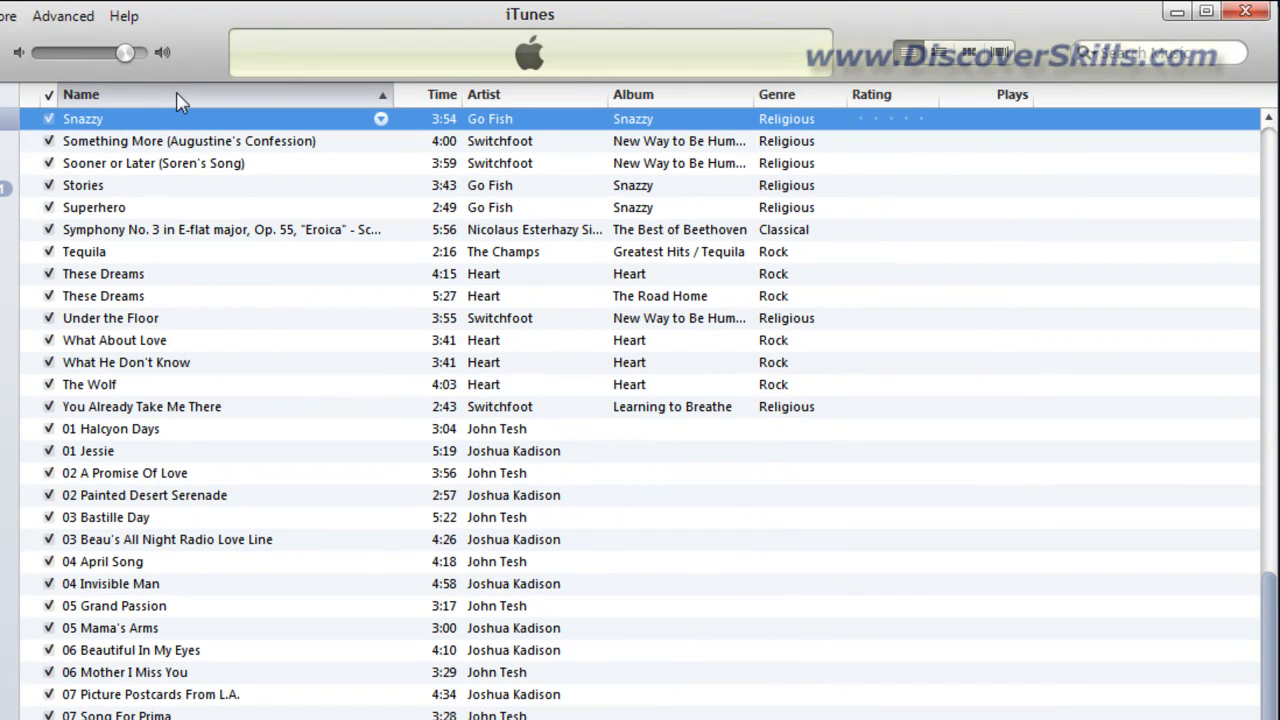
{"action": "left_click", "coordinate": [154, 98]}
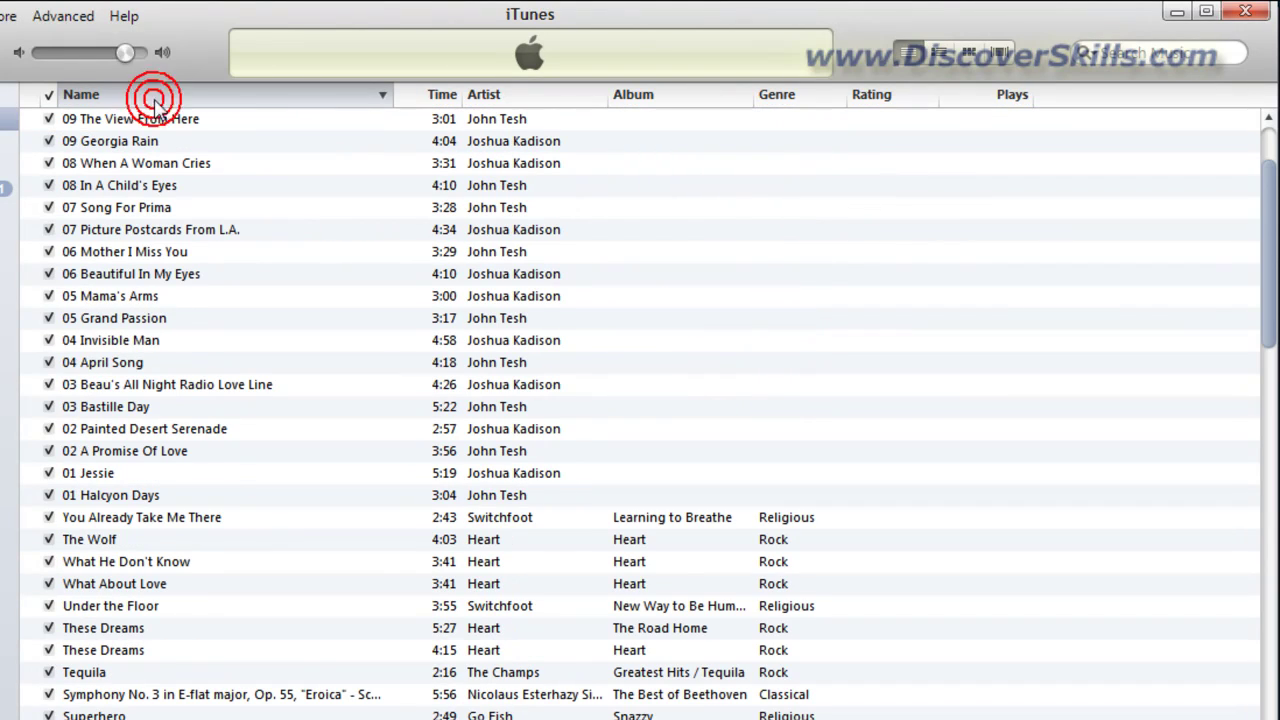
{"action": "scroll", "coordinate": [1268, 214], "scroll_direction": "up", "scroll_amount": 3}
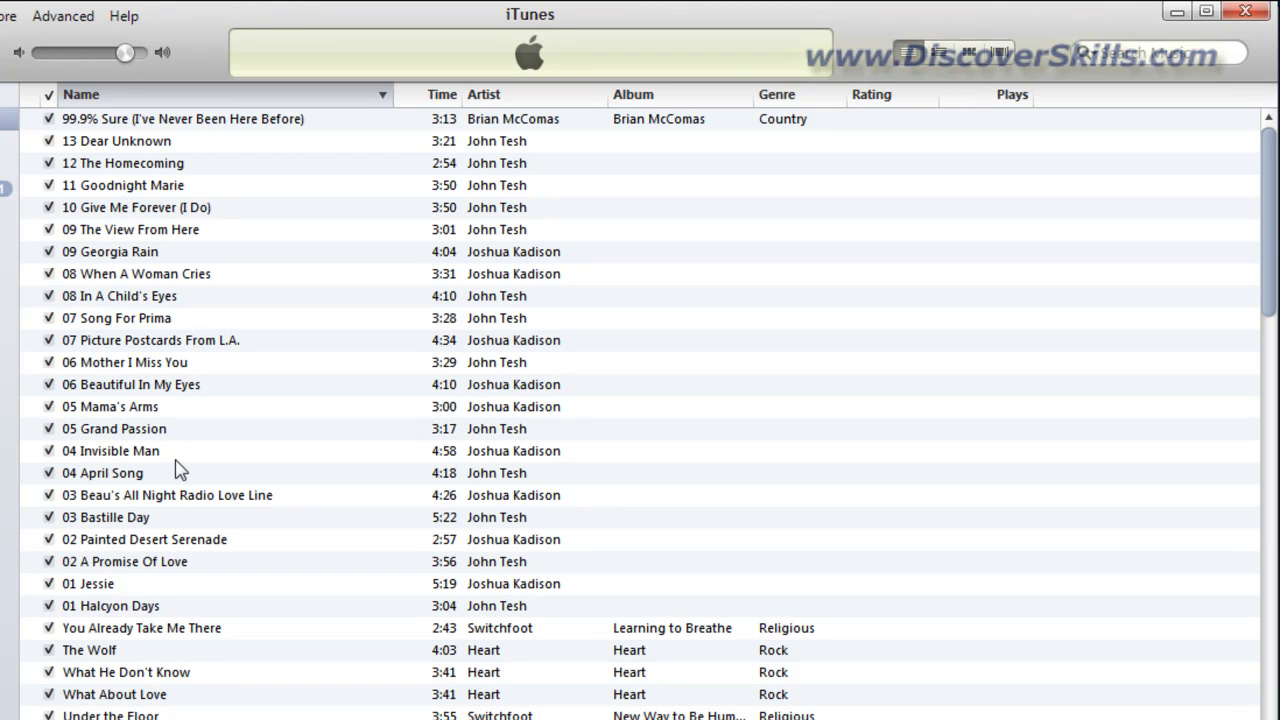
{"action": "scroll", "coordinate": [180, 472], "scroll_direction": "down", "scroll_amount": 4}
{"action": "scroll", "coordinate": [180, 468], "scroll_direction": "up", "scroll_amount": 4}
{"action": "left_click", "coordinate": [511, 95]}
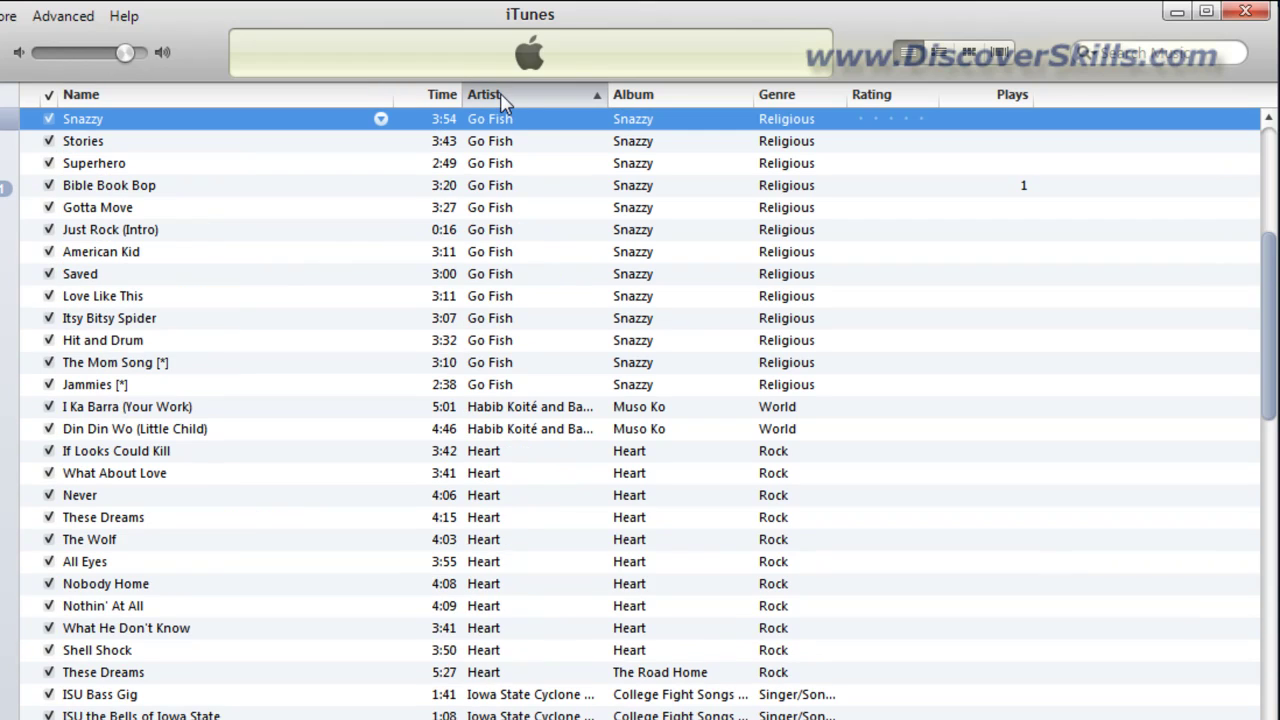
{"action": "scroll", "coordinate": [590, 262], "scroll_direction": "down", "scroll_amount": 7}
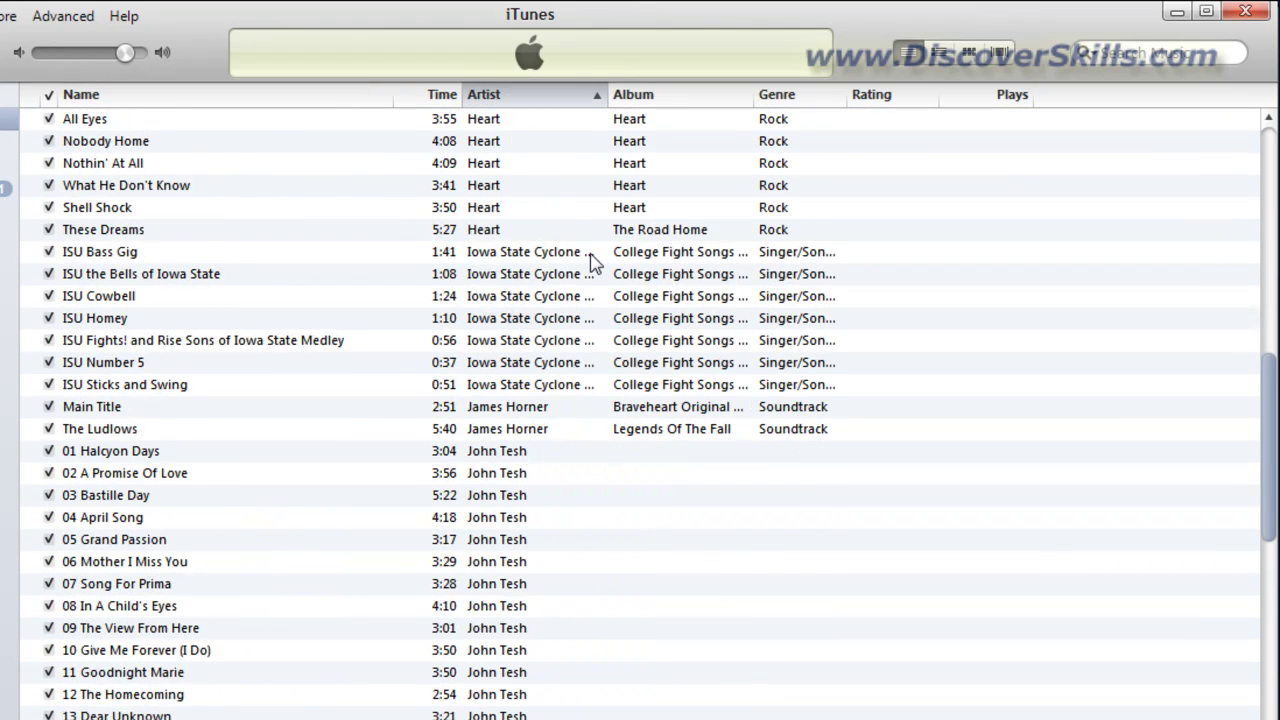
{"action": "scroll", "coordinate": [557, 690], "scroll_direction": "down", "scroll_amount": 1}
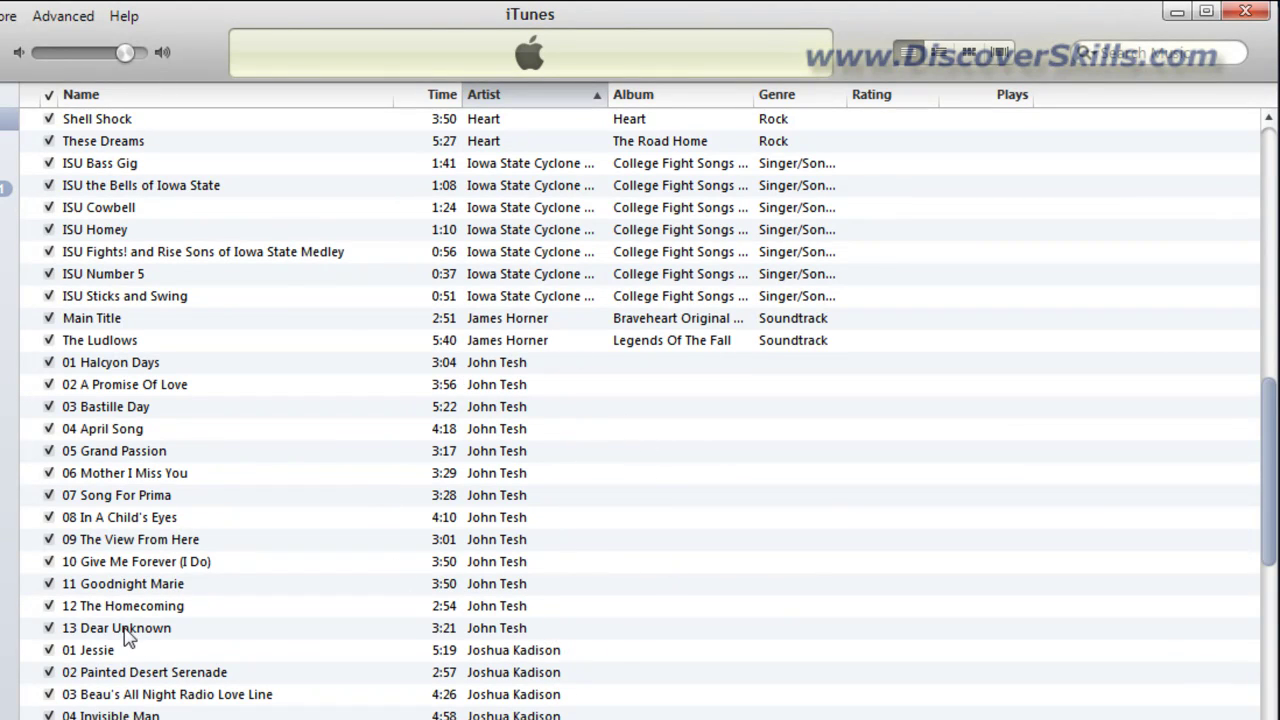
- Sort the track list by album, then by genre
{"action": "left_click", "coordinate": [645, 97]}
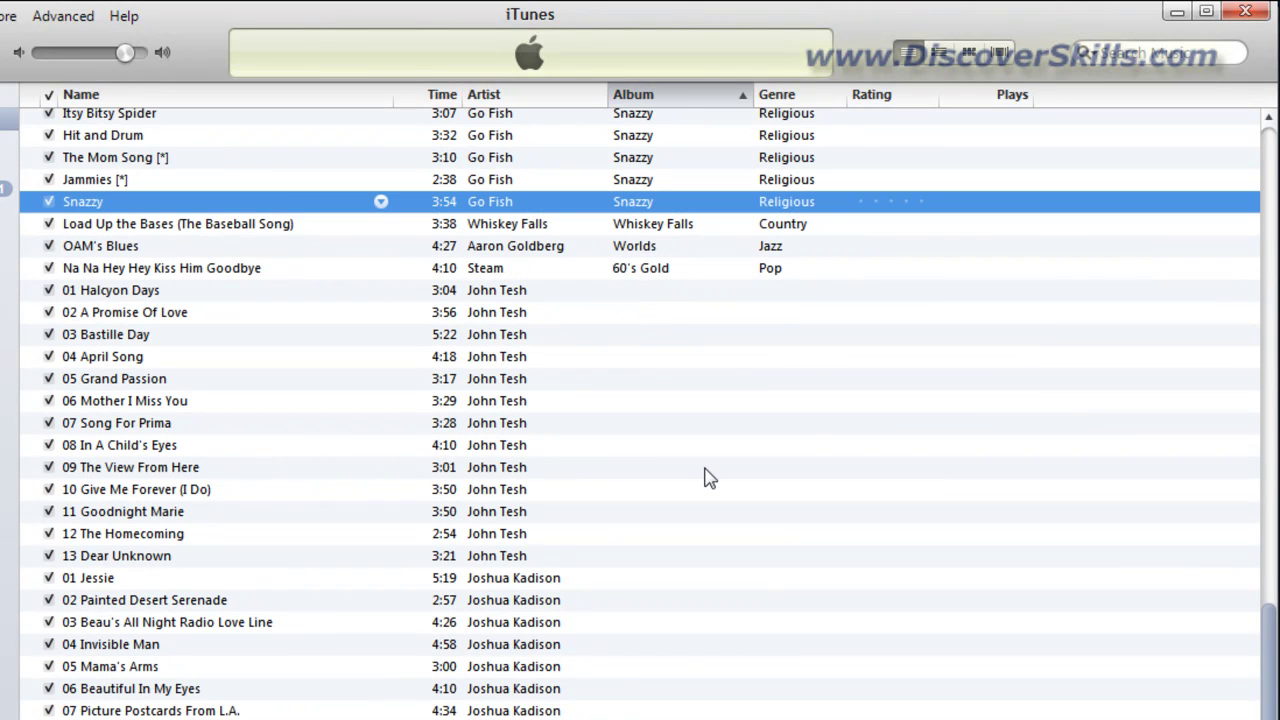
{"action": "scroll", "coordinate": [706, 474], "scroll_direction": "up", "scroll_amount": 8}
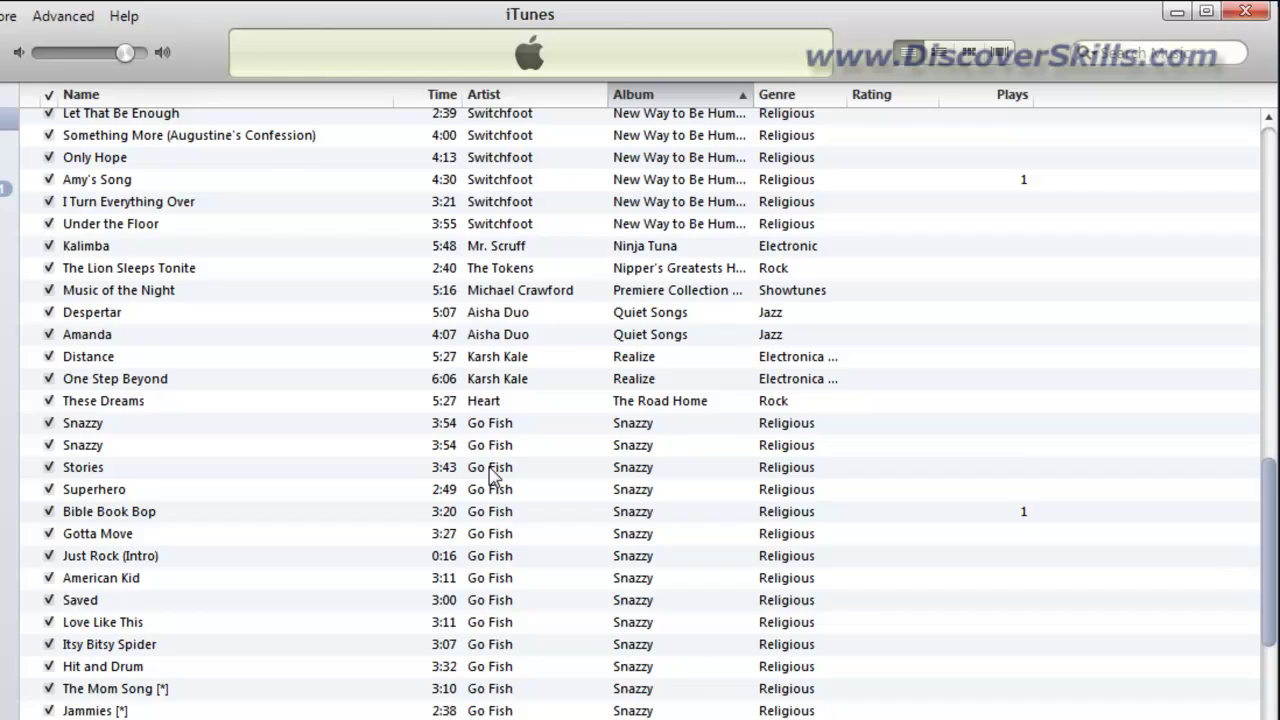
{"action": "scroll", "coordinate": [490, 475], "scroll_direction": "up", "scroll_amount": 9}
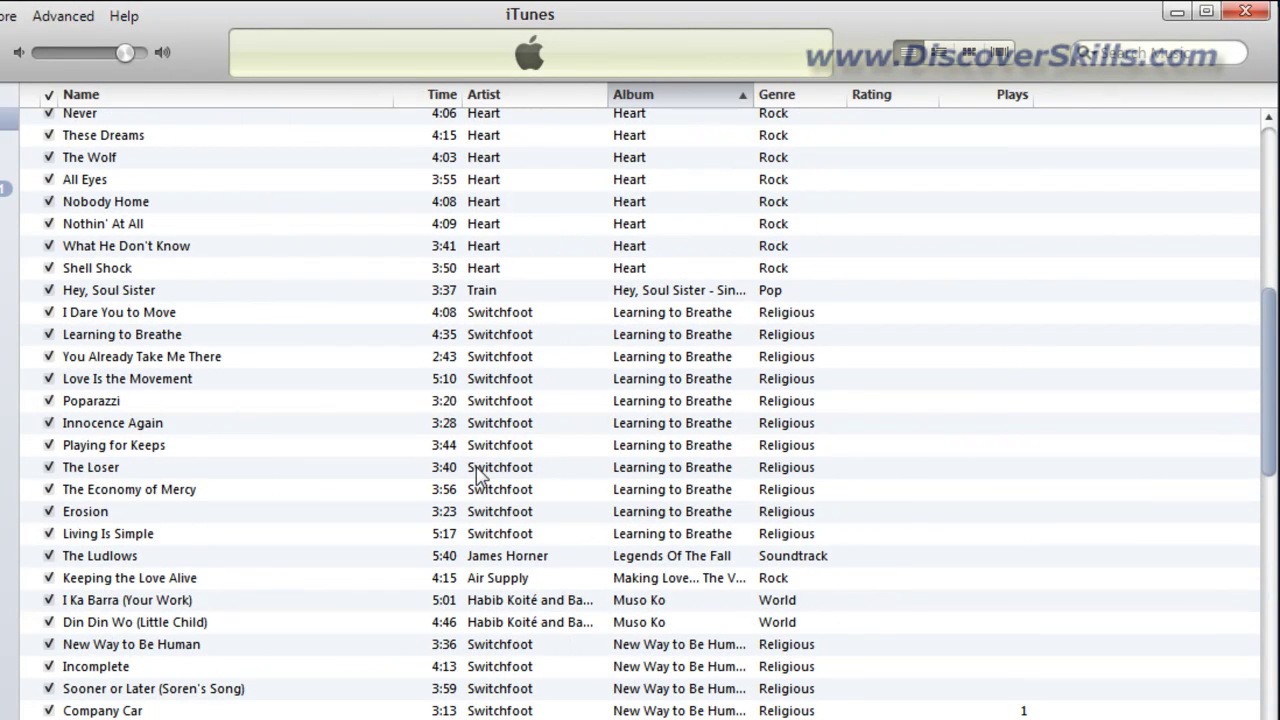
{"action": "left_click", "coordinate": [790, 97]}
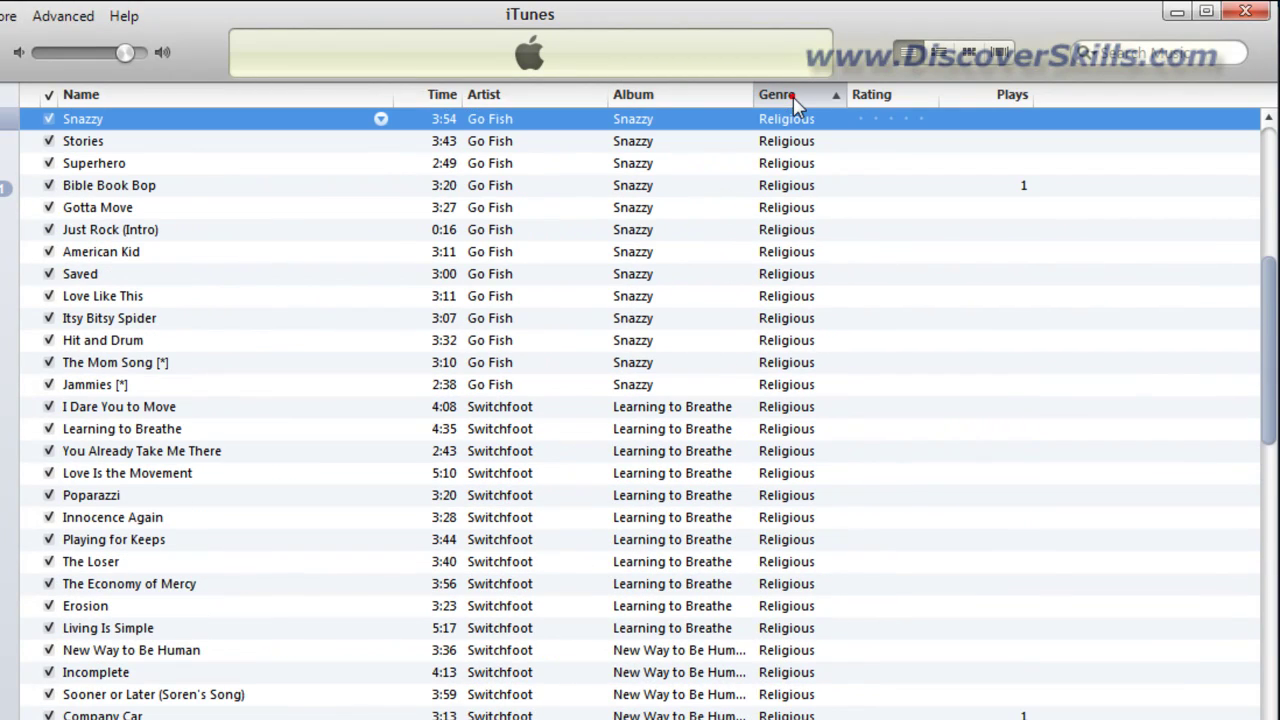
{"action": "scroll", "coordinate": [922, 368], "scroll_direction": "up", "scroll_amount": 7}
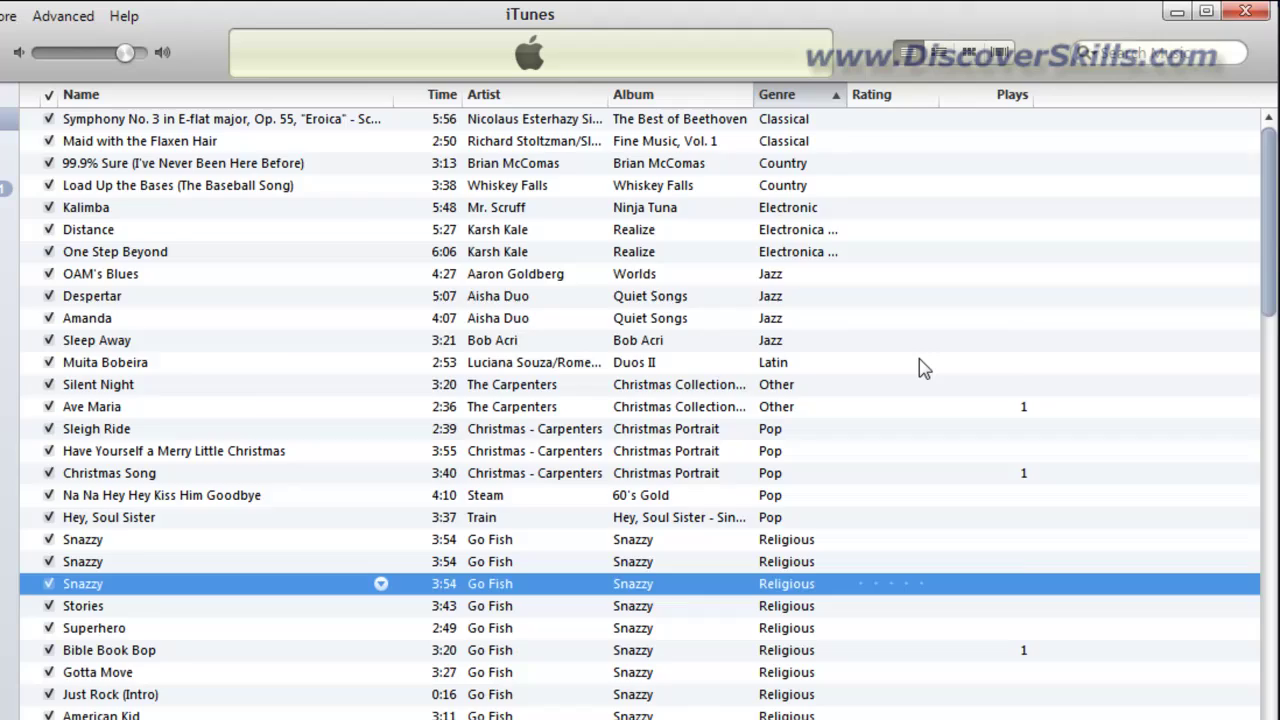
{"action": "scroll", "coordinate": [922, 368], "scroll_direction": "down", "scroll_amount": 7}
{"action": "scroll", "coordinate": [922, 368], "scroll_direction": "up", "scroll_amount": 7}
- Sort the tracks by name, time, artist, album and genre in turn
{"action": "left_click", "coordinate": [252, 102]}
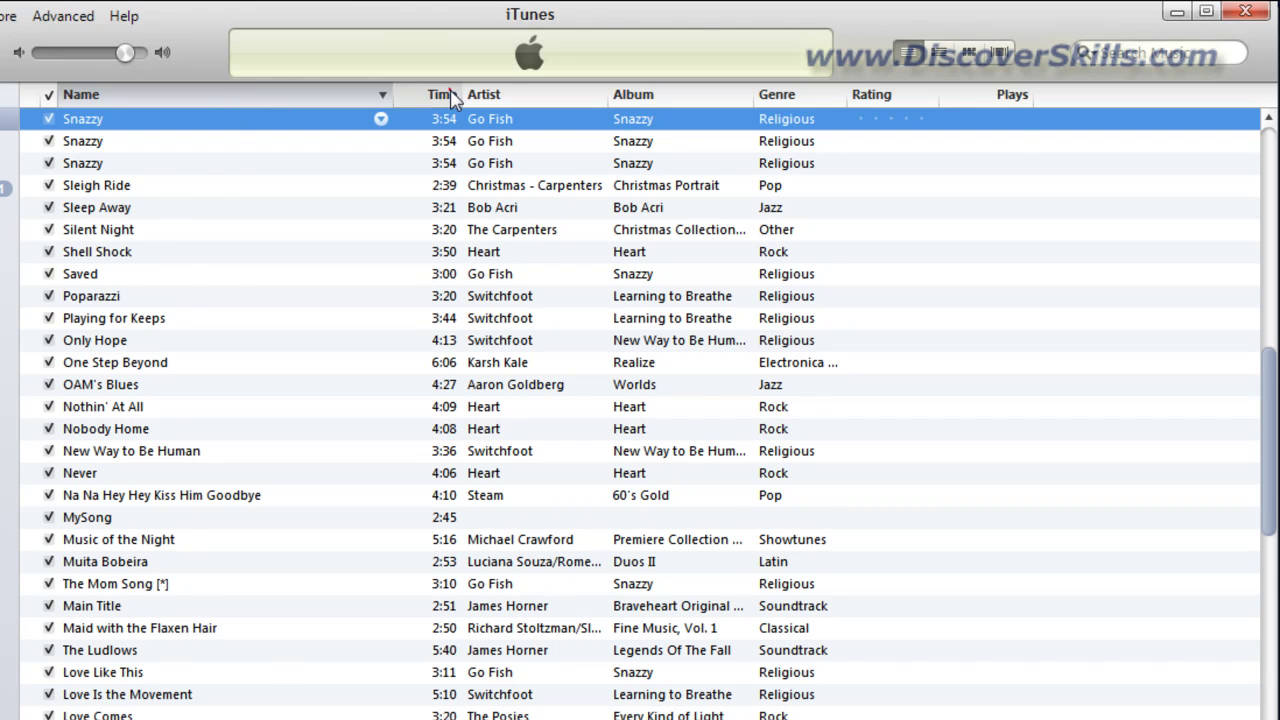
{"action": "left_click", "coordinate": [449, 94]}
{"action": "left_click", "coordinate": [516, 96]}
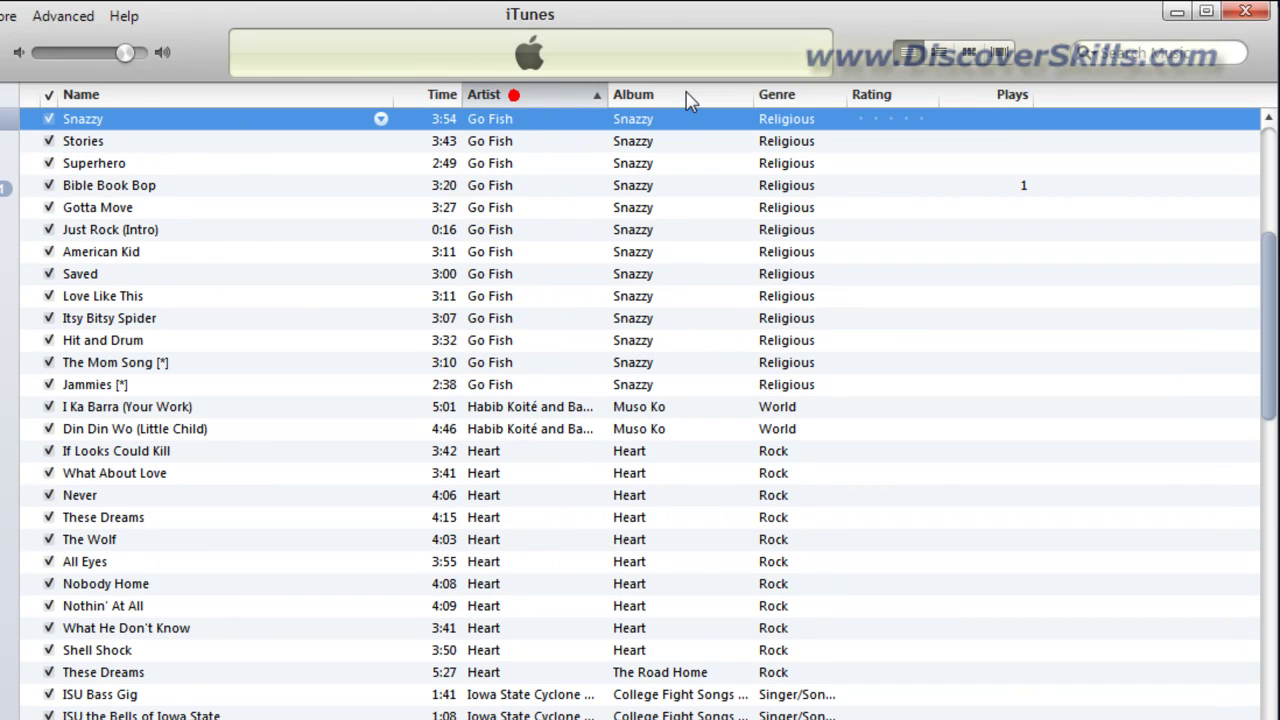
{"action": "left_click", "coordinate": [690, 96]}
{"action": "left_click", "coordinate": [792, 96]}
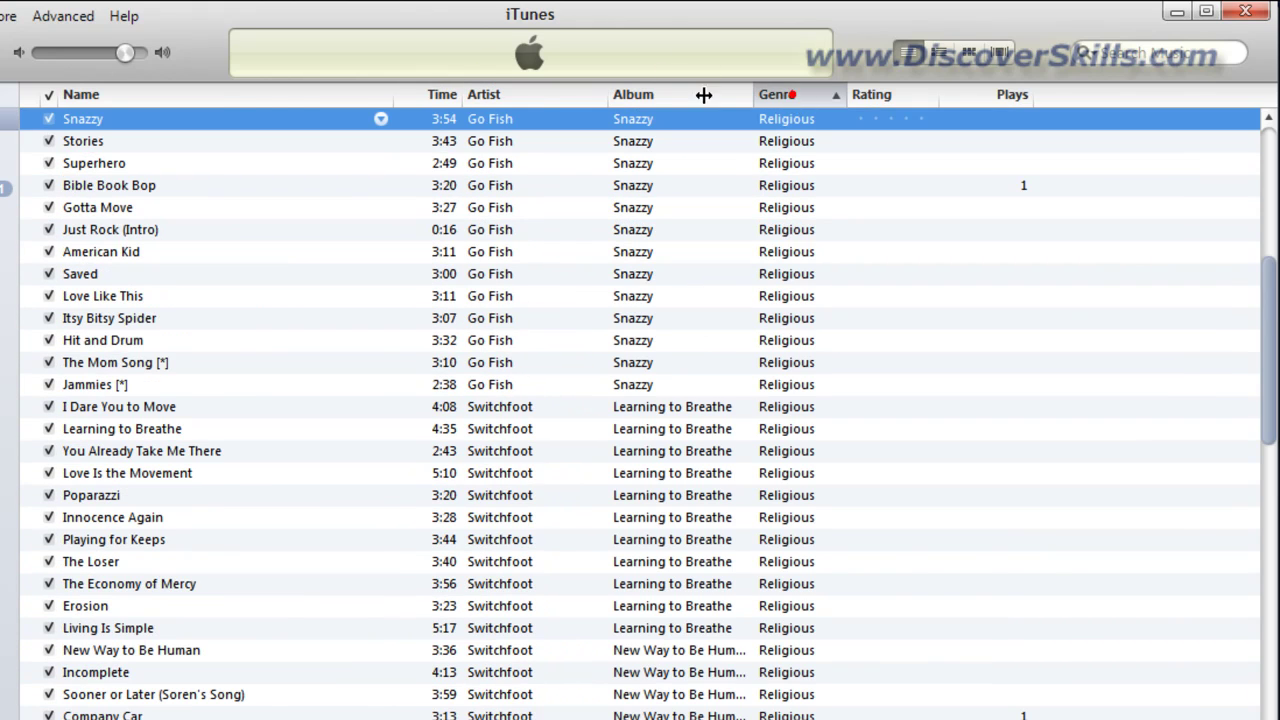
- Sort the songs by name descending, starting with '99.9% Sure (I've Never Been Here Before)'
{"action": "left_click", "coordinate": [228, 100]}
{"action": "scroll", "coordinate": [285, 338], "scroll_direction": "down", "scroll_amount": 3}
{"action": "scroll", "coordinate": [285, 338], "scroll_direction": "down", "scroll_amount": 8}
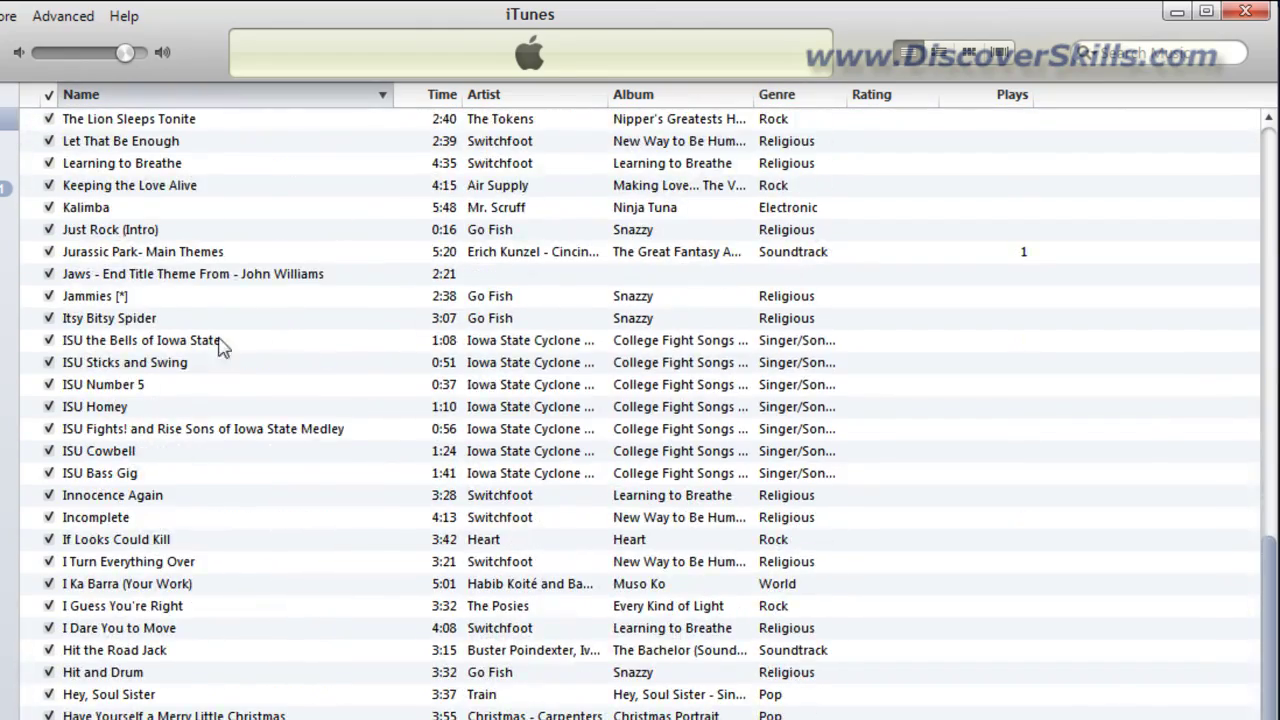
{"action": "scroll", "coordinate": [470, 387], "scroll_direction": "up", "scroll_amount": 10}
{"action": "scroll", "coordinate": [470, 387], "scroll_direction": "up", "scroll_amount": 7}
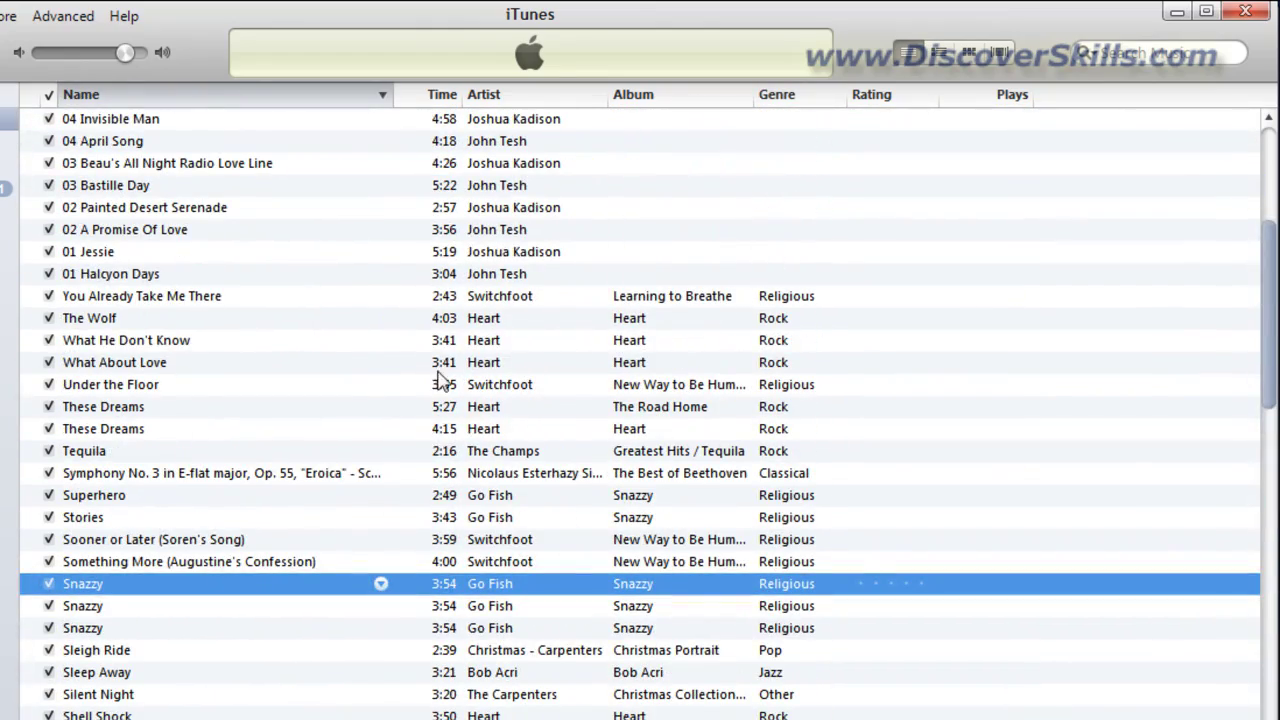
{"action": "scroll", "coordinate": [620, 465], "scroll_direction": "up", "scroll_amount": 5}
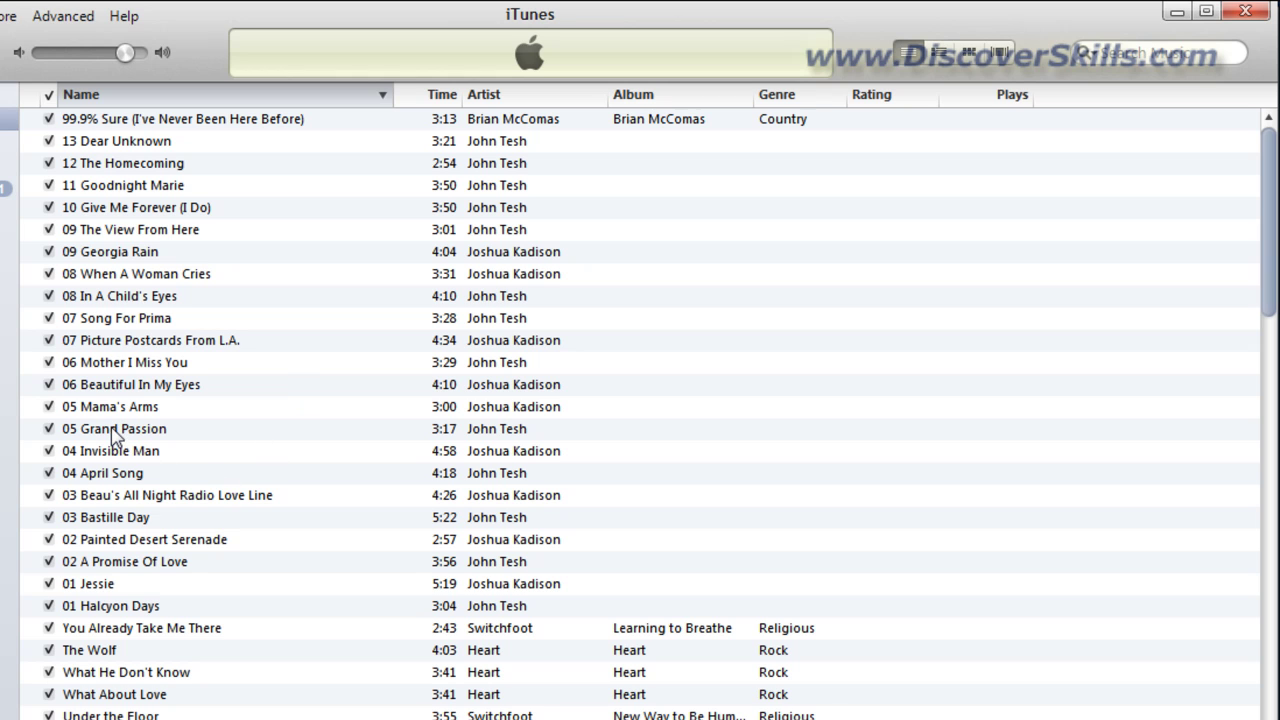
- Play 05 Grand Passion and toggle the status display between visualizer and song progress
{"action": "double_click", "coordinate": [114, 430]}
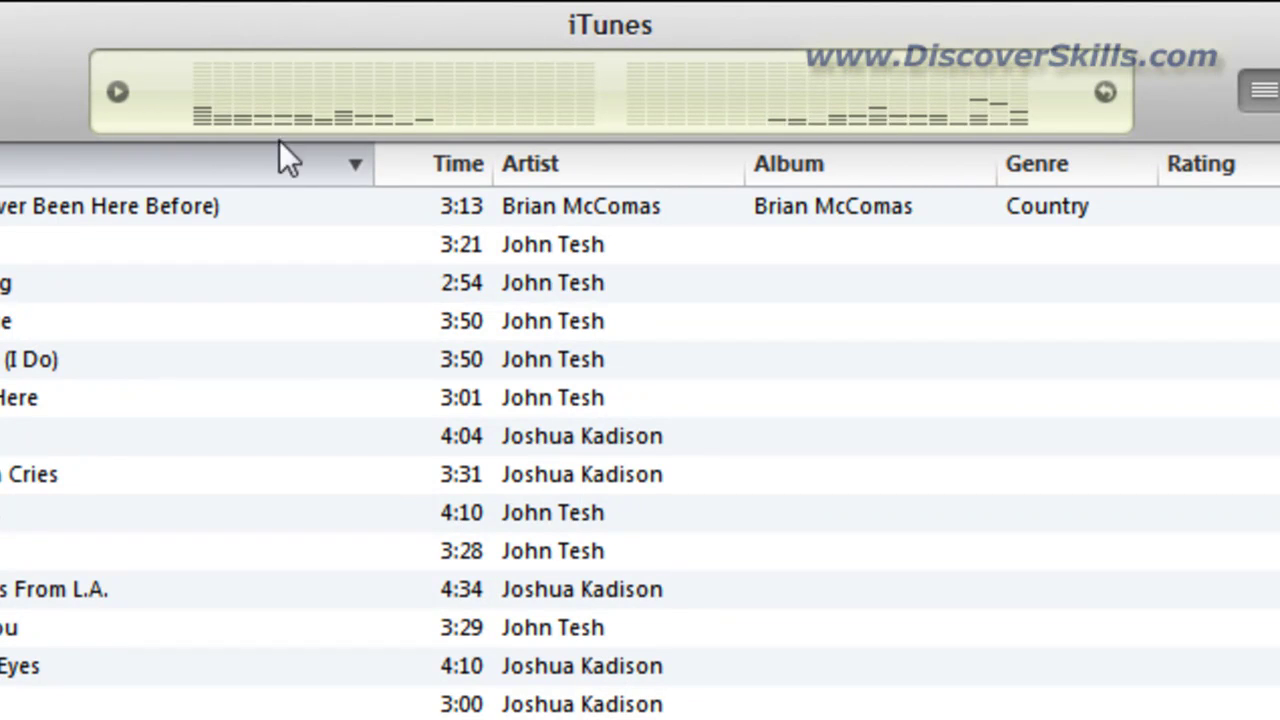
{"action": "left_click", "coordinate": [122, 92]}
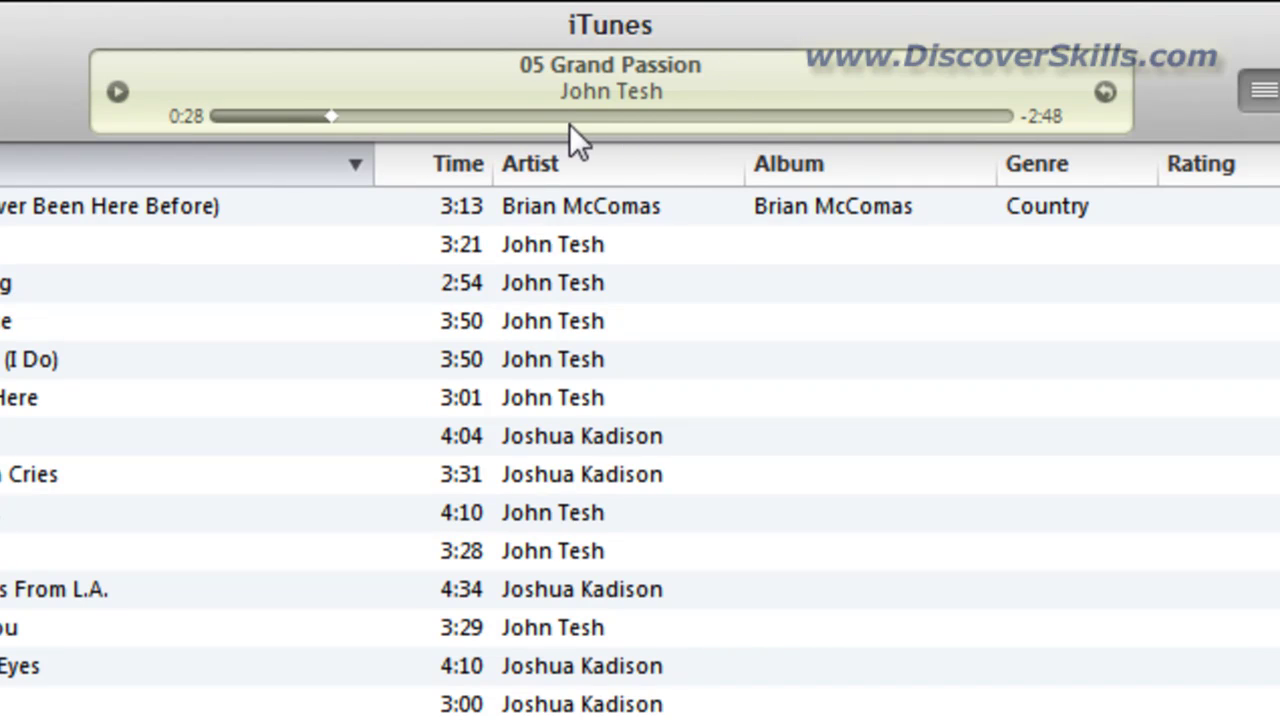
{"action": "left_click", "coordinate": [117, 91]}
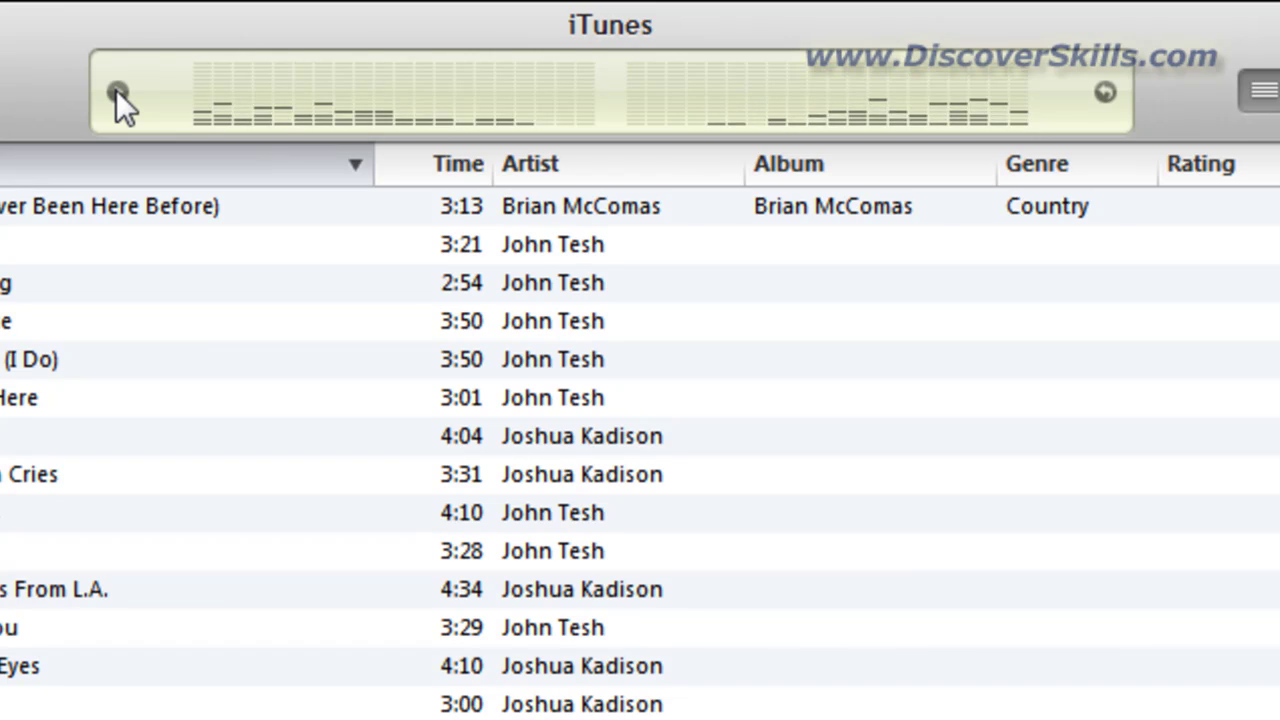
{"action": "left_click", "coordinate": [116, 90]}
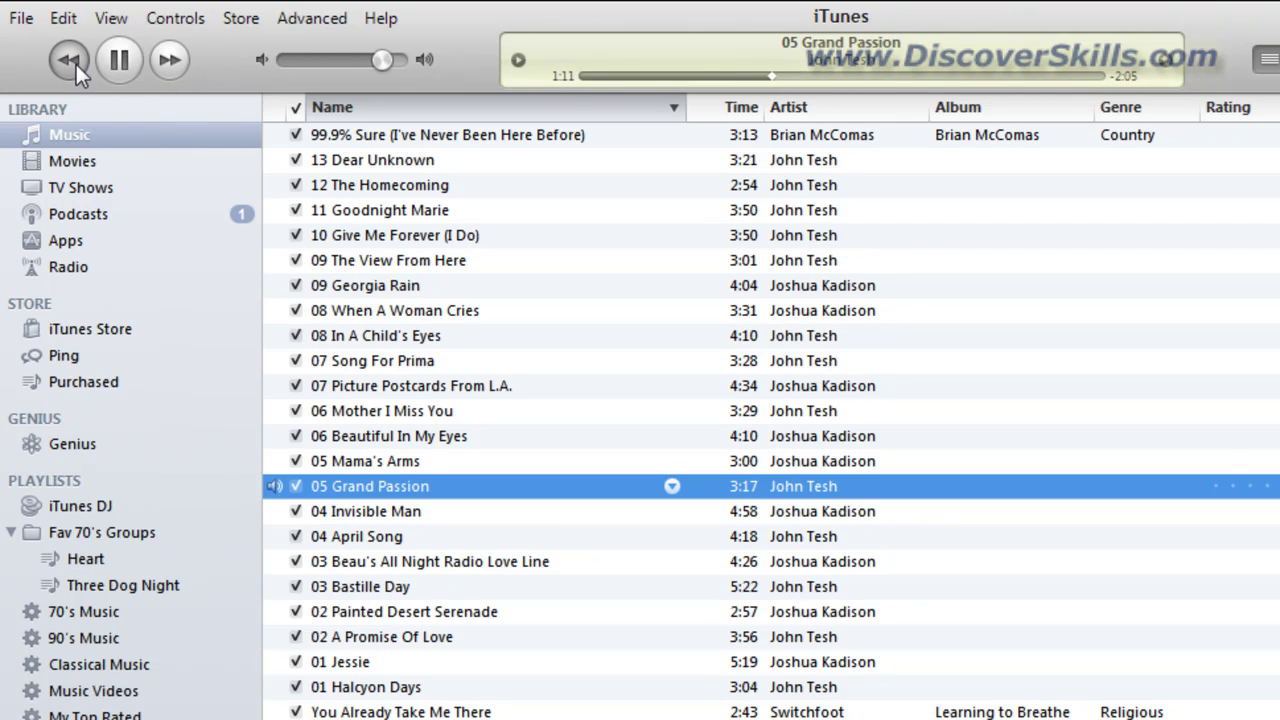
- Rewind 05 Grand Passion to about 0:40 and lower the volume slightly
{"action": "left_click_drag", "start_coordinate": [76, 64], "coordinate": [76, 64]}
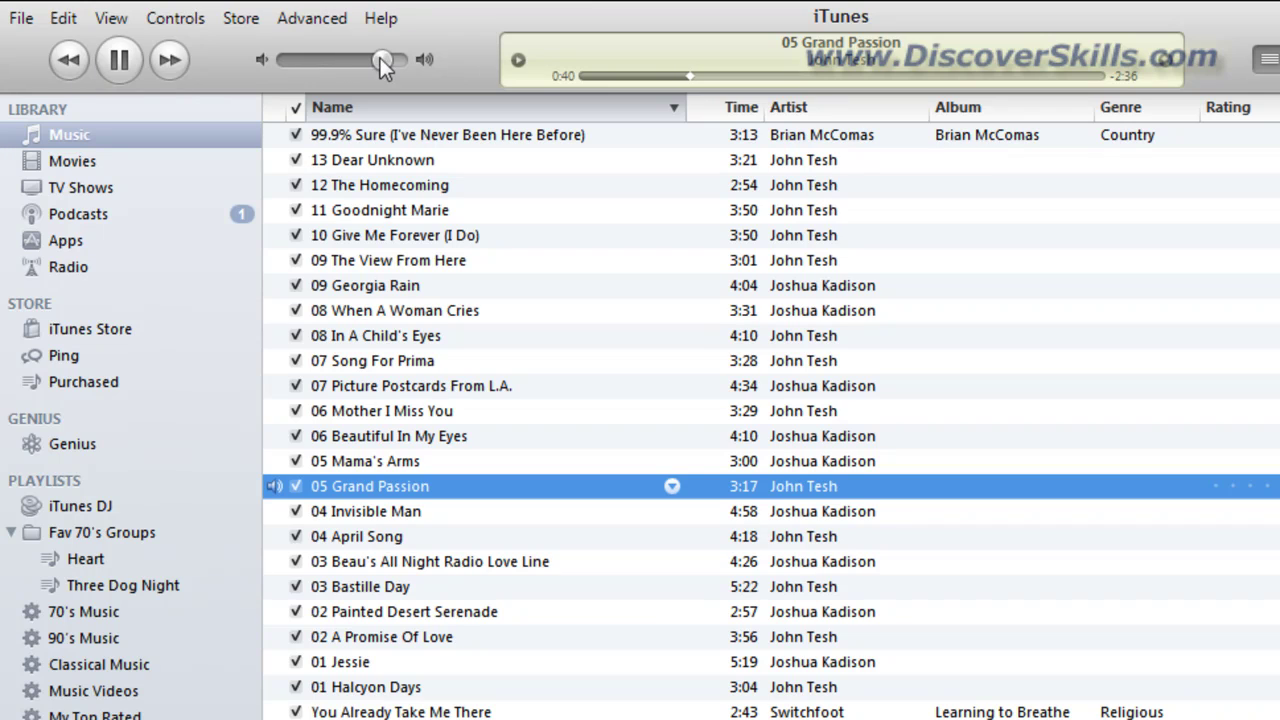
{"action": "mouse_move", "coordinate": [380, 58]}
{"action": "left_mouse_down"}
{"action": "mouse_move", "coordinate": [325, 57]}
{"action": "mouse_move", "coordinate": [380, 62]}
{"action": "left_mouse_up"}
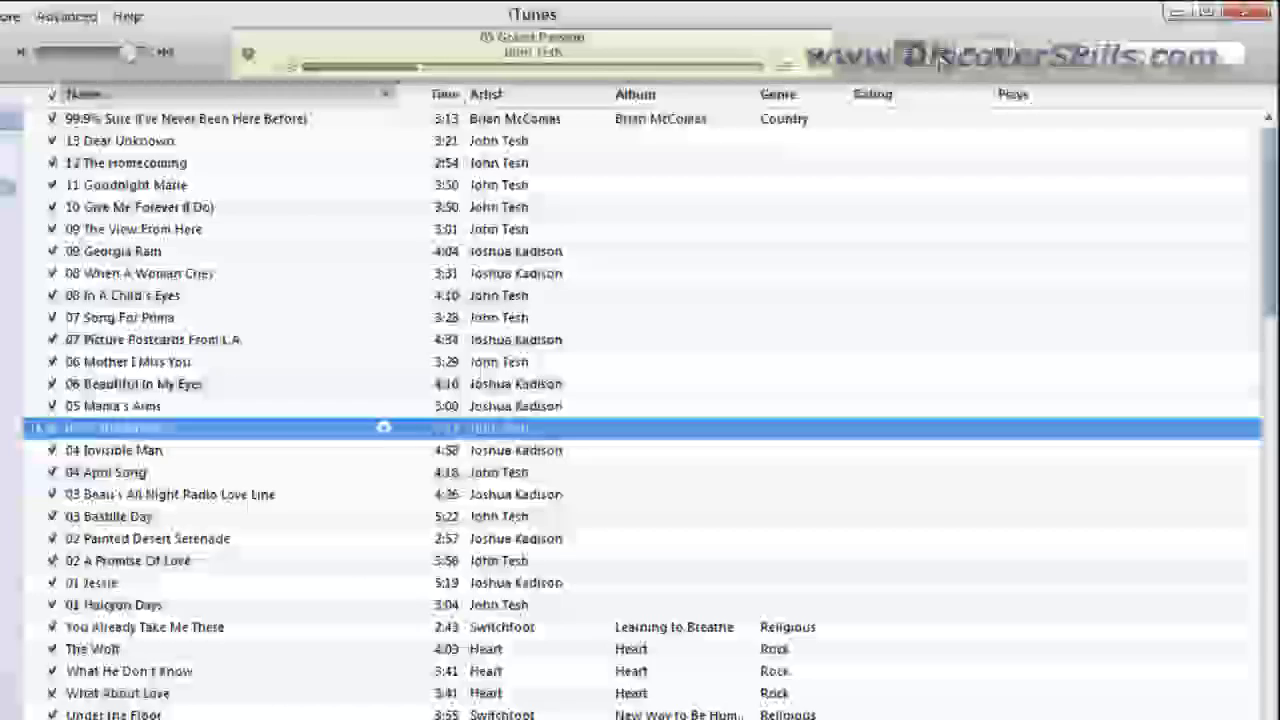
- Switch the music library to Album List view, then to the album-cover grid
{"action": "left_click", "coordinate": [940, 55]}
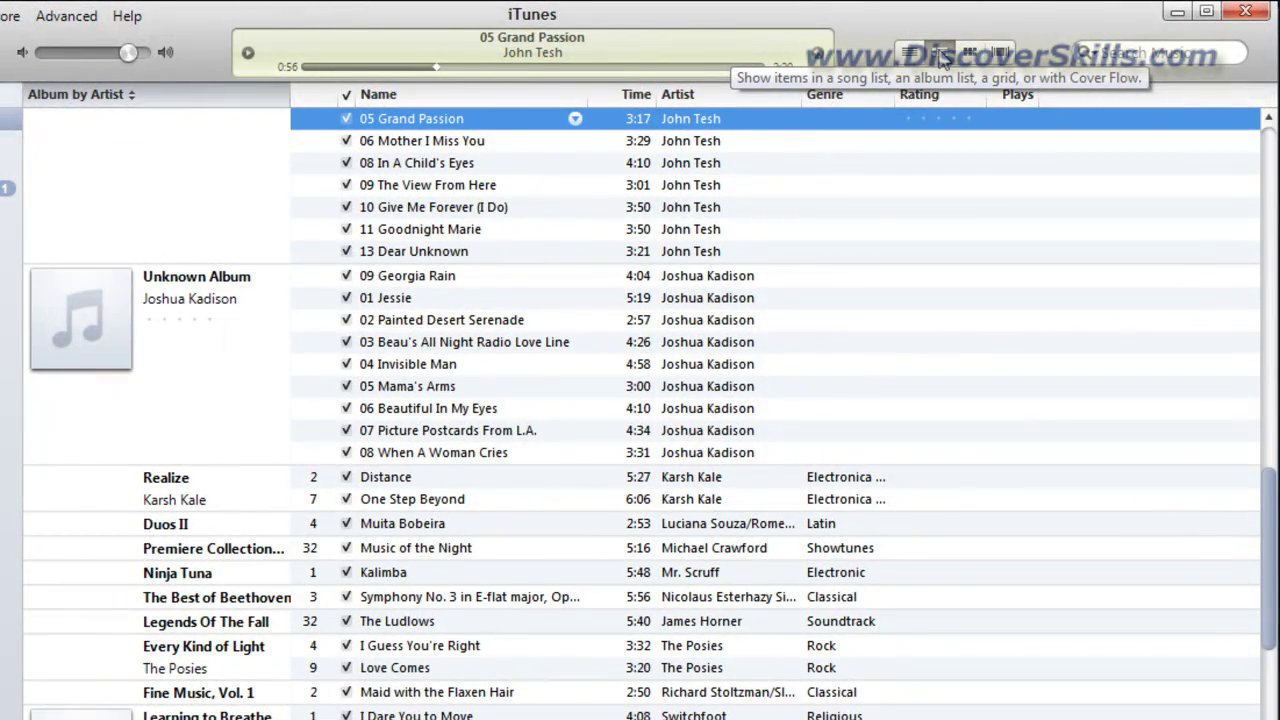
{"action": "scroll", "coordinate": [600, 457], "scroll_direction": "down", "scroll_amount": 5}
{"action": "scroll", "coordinate": [600, 457], "scroll_direction": "up", "scroll_amount": 4}
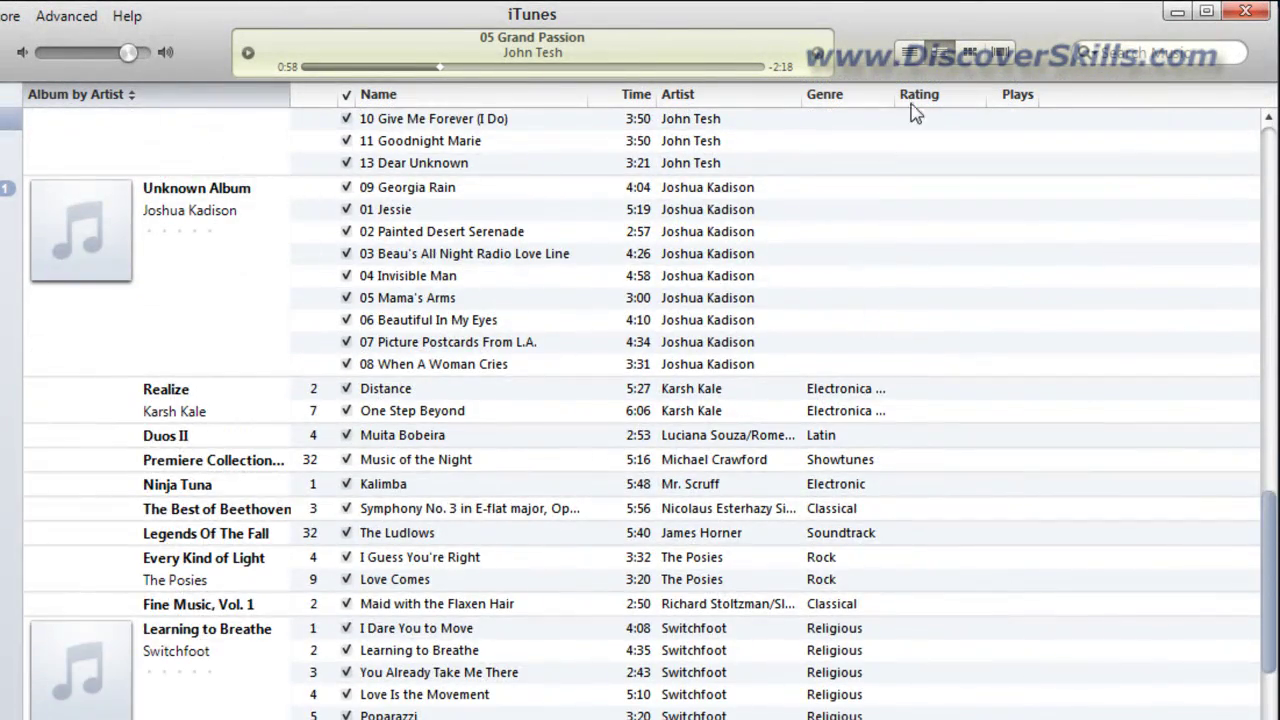
{"action": "left_click", "coordinate": [969, 52]}
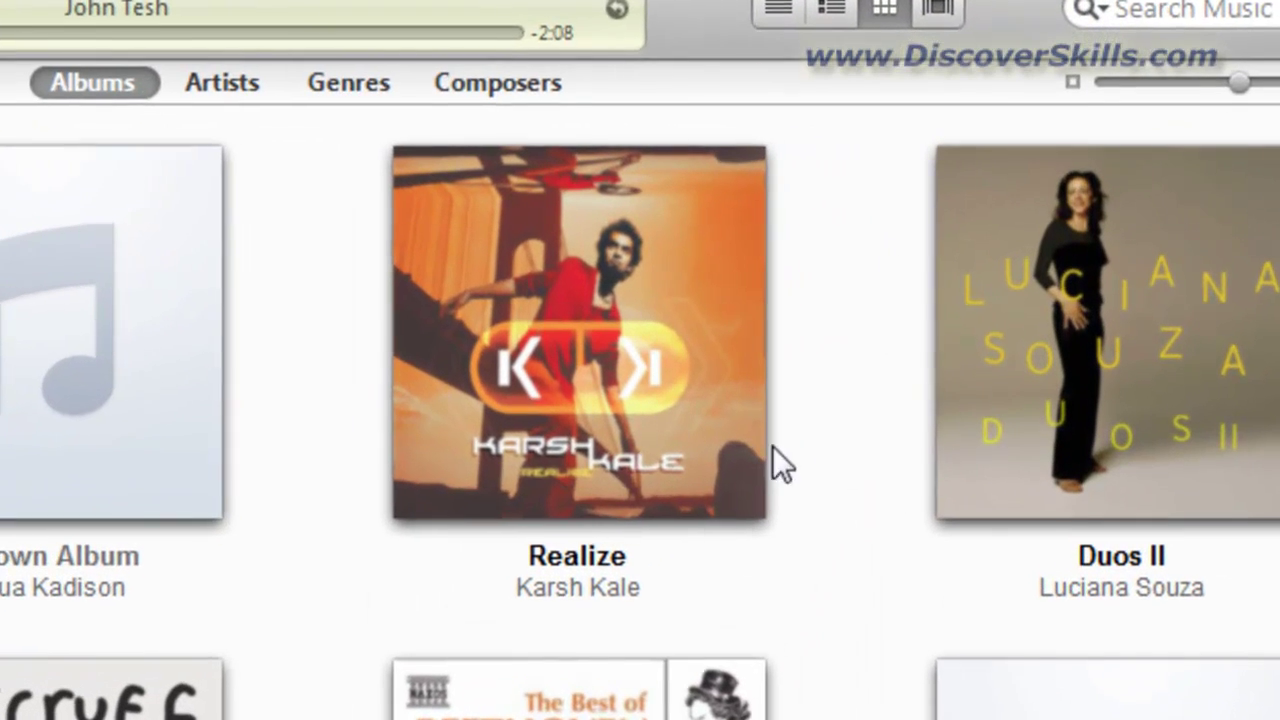
{"action": "mouse_move", "coordinate": [587, 500]}
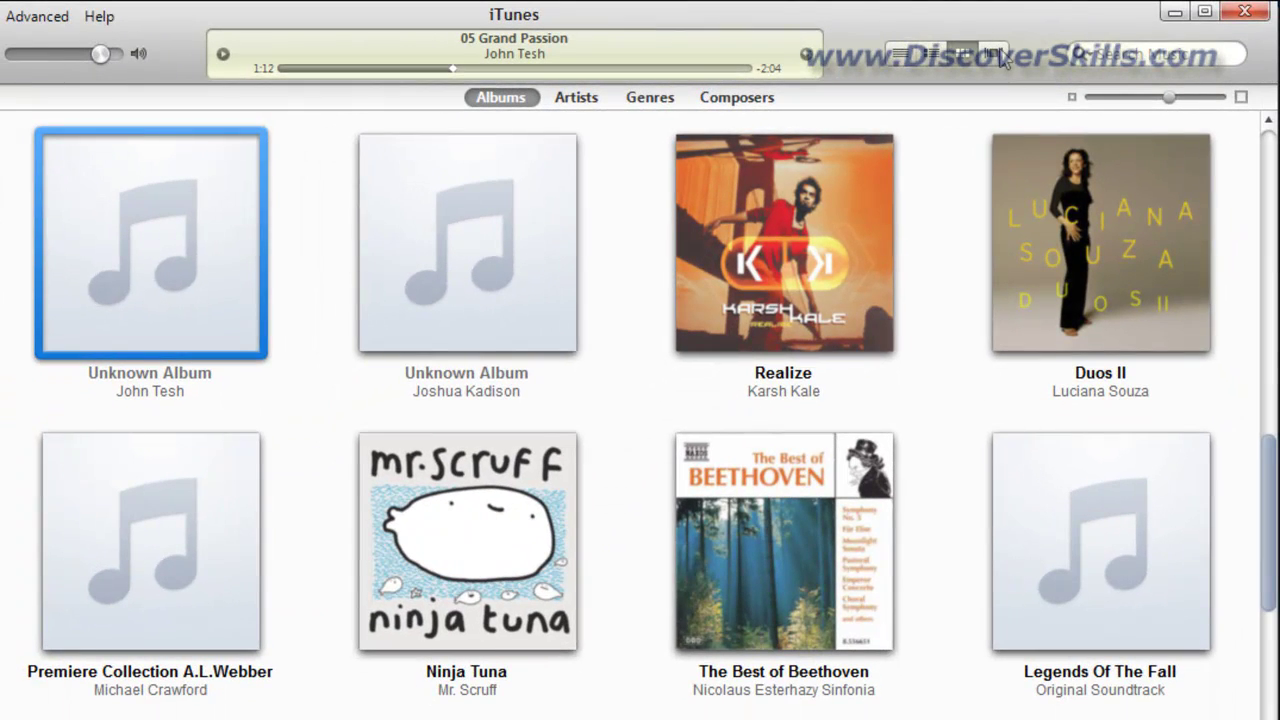
- Switch to Cover Flow and browse to the Snazzy and Premiere Collection albums
{"action": "left_click", "coordinate": [995, 52]}
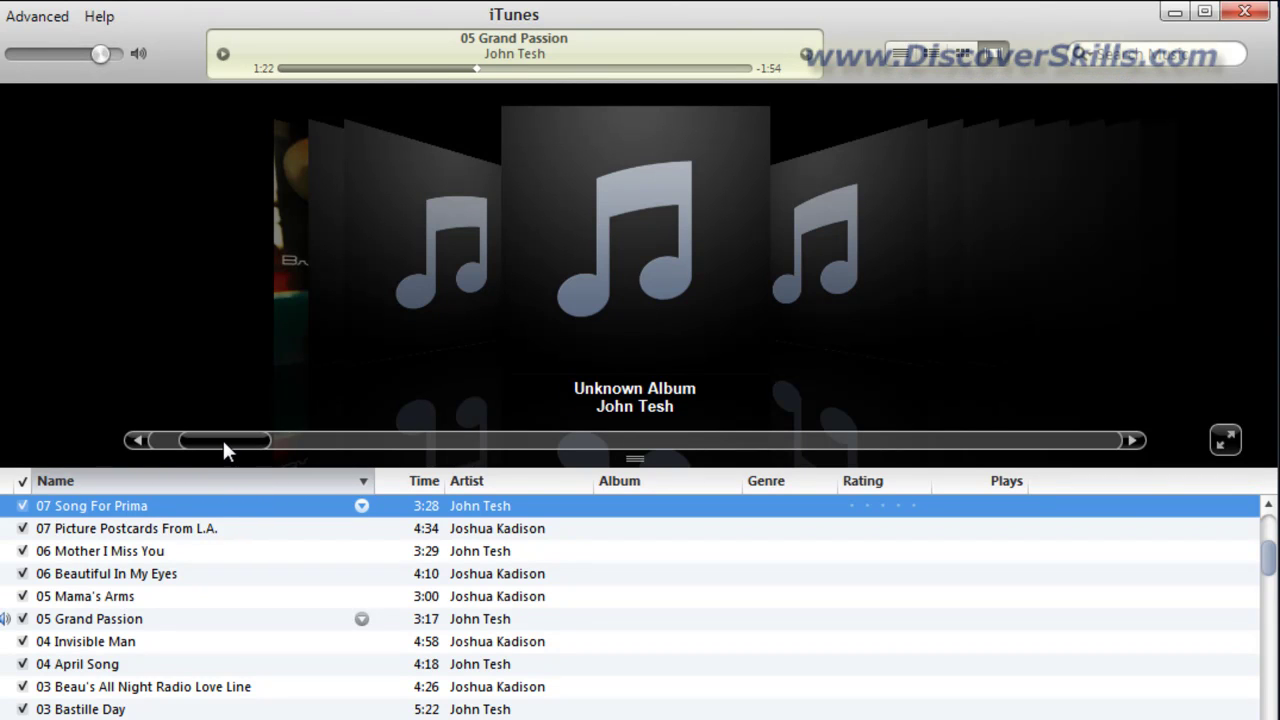
{"action": "left_click_drag", "start_coordinate": [222, 440], "coordinate": [432, 482]}
{"action": "left_click", "coordinate": [620, 297]}
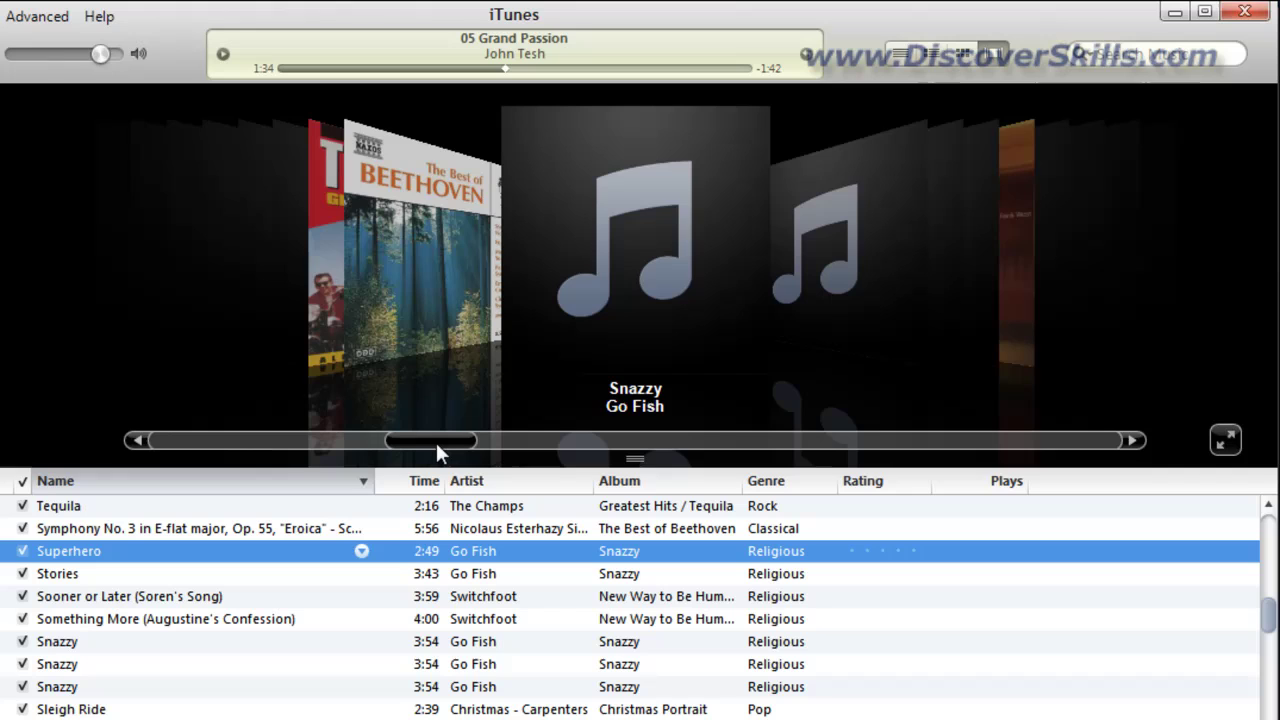
{"action": "left_click_drag", "start_coordinate": [437, 445], "coordinate": [617, 457]}
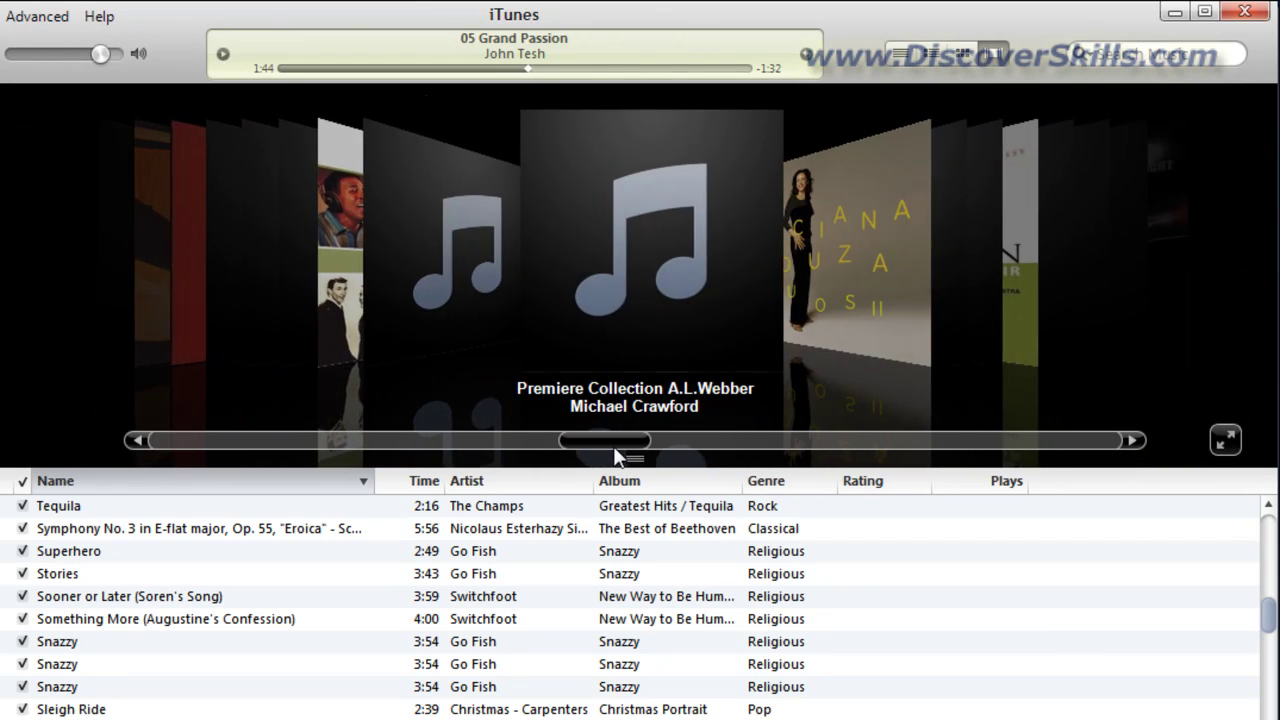
{"action": "left_click", "coordinate": [549, 306]}
- Flip through Duos II, Braveheart and Fine Music, Vol. 1, then return to list view
{"action": "left_click", "coordinate": [853, 218]}
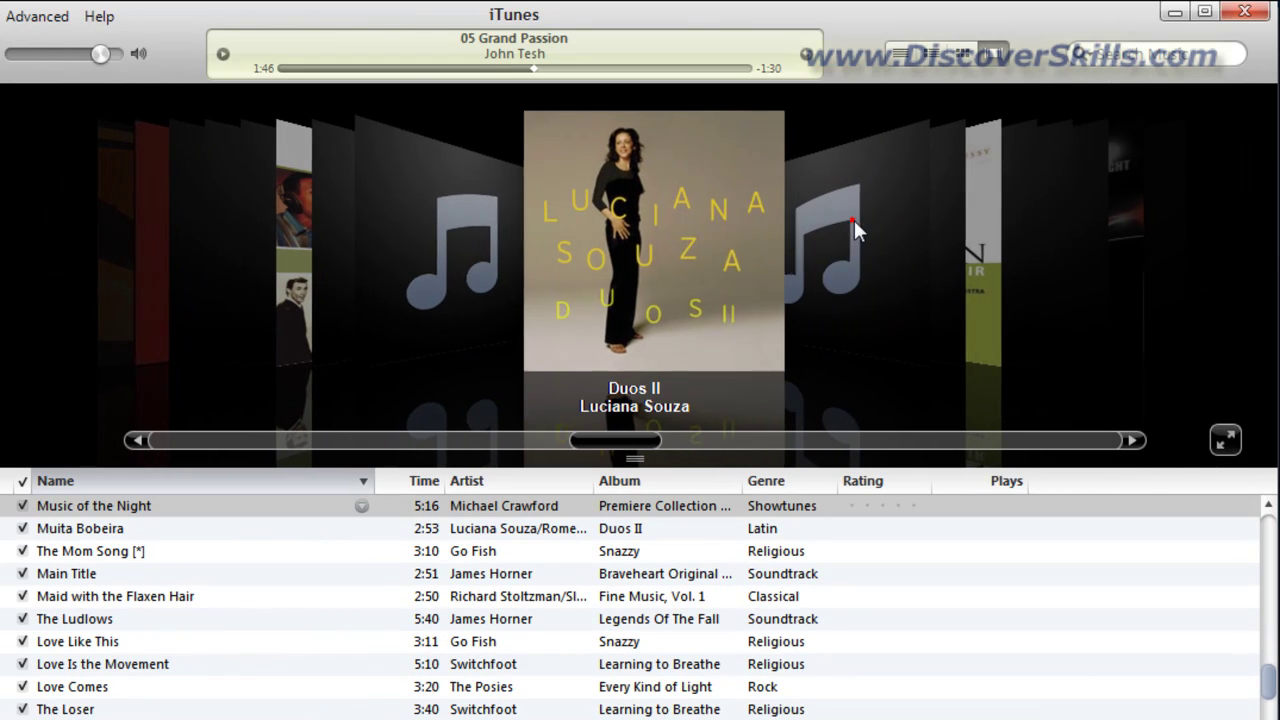
{"action": "left_click", "coordinate": [651, 253]}
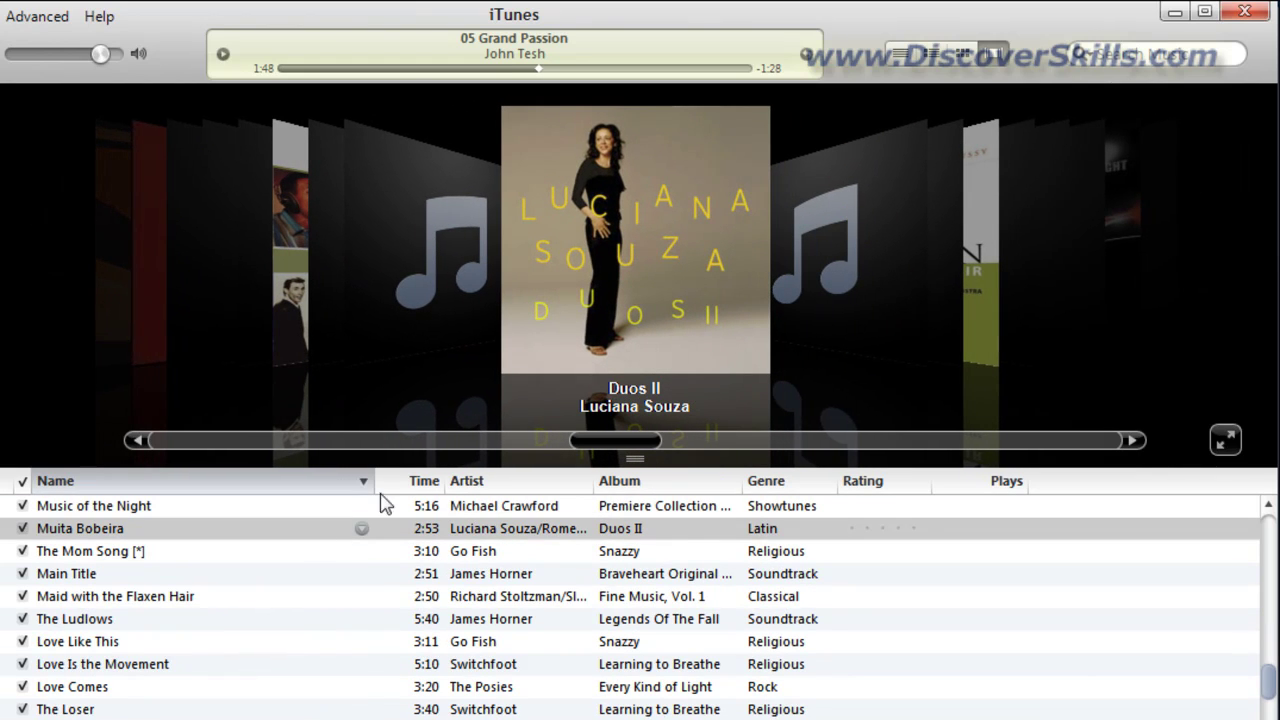
{"action": "left_click", "coordinate": [822, 262]}
{"action": "left_click", "coordinate": [822, 263]}
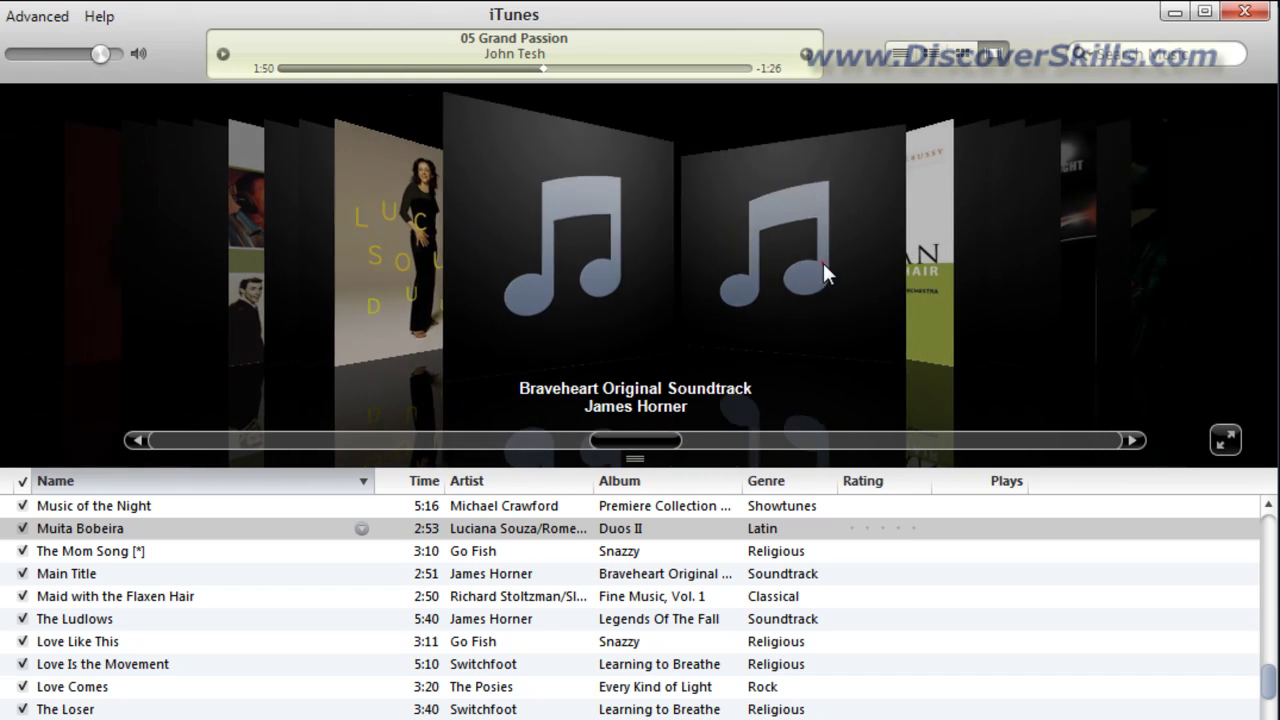
{"action": "left_click", "coordinate": [836, 263]}
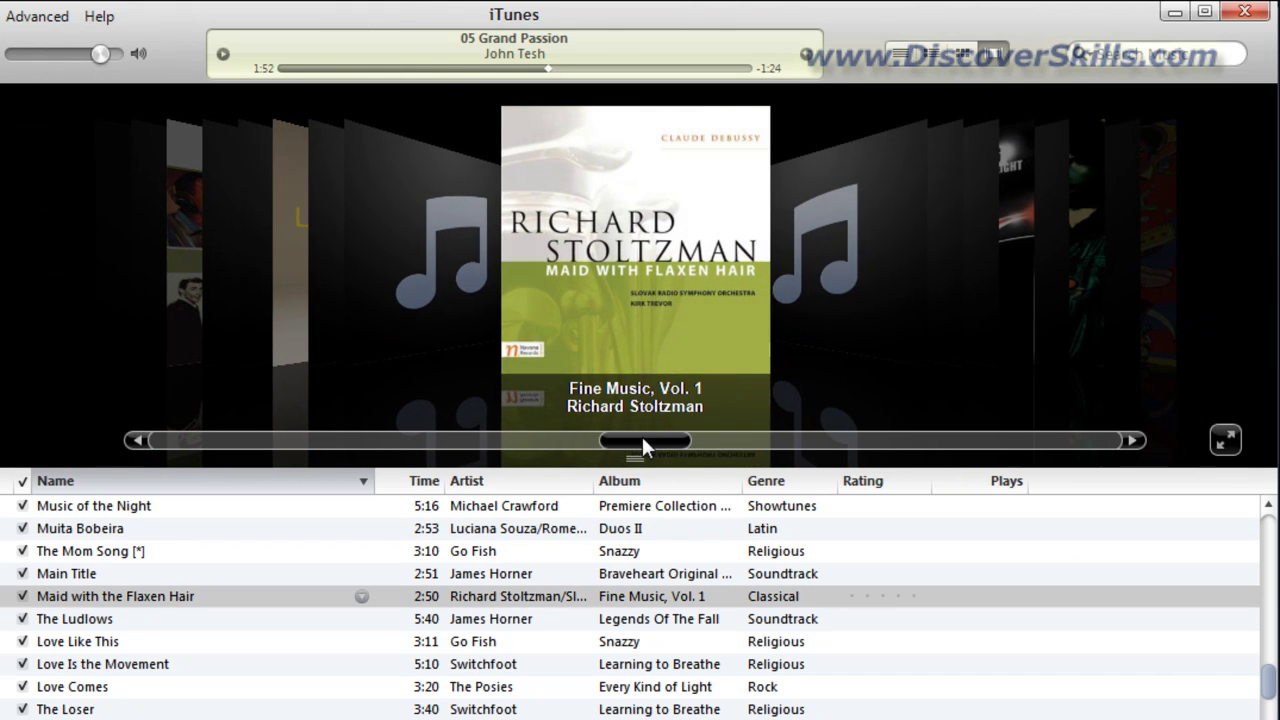
{"action": "left_click_drag", "start_coordinate": [641, 437], "coordinate": [157, 443]}
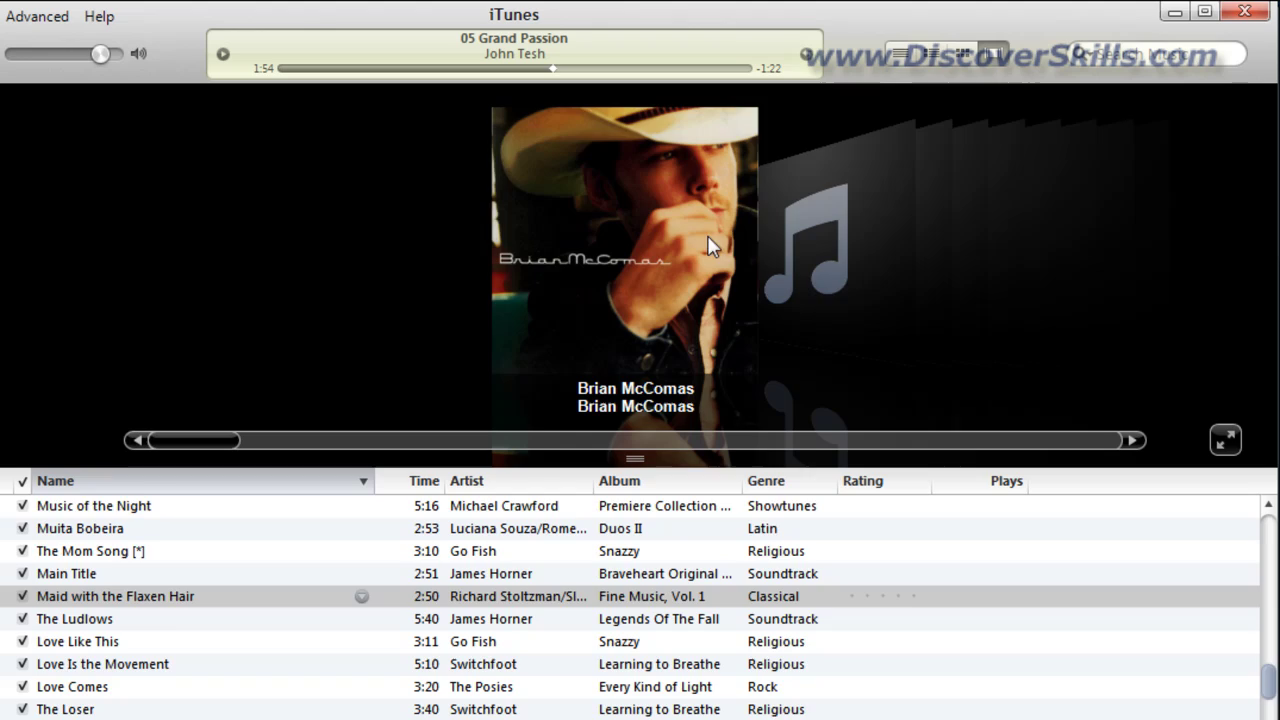
{"action": "left_click", "coordinate": [900, 54]}
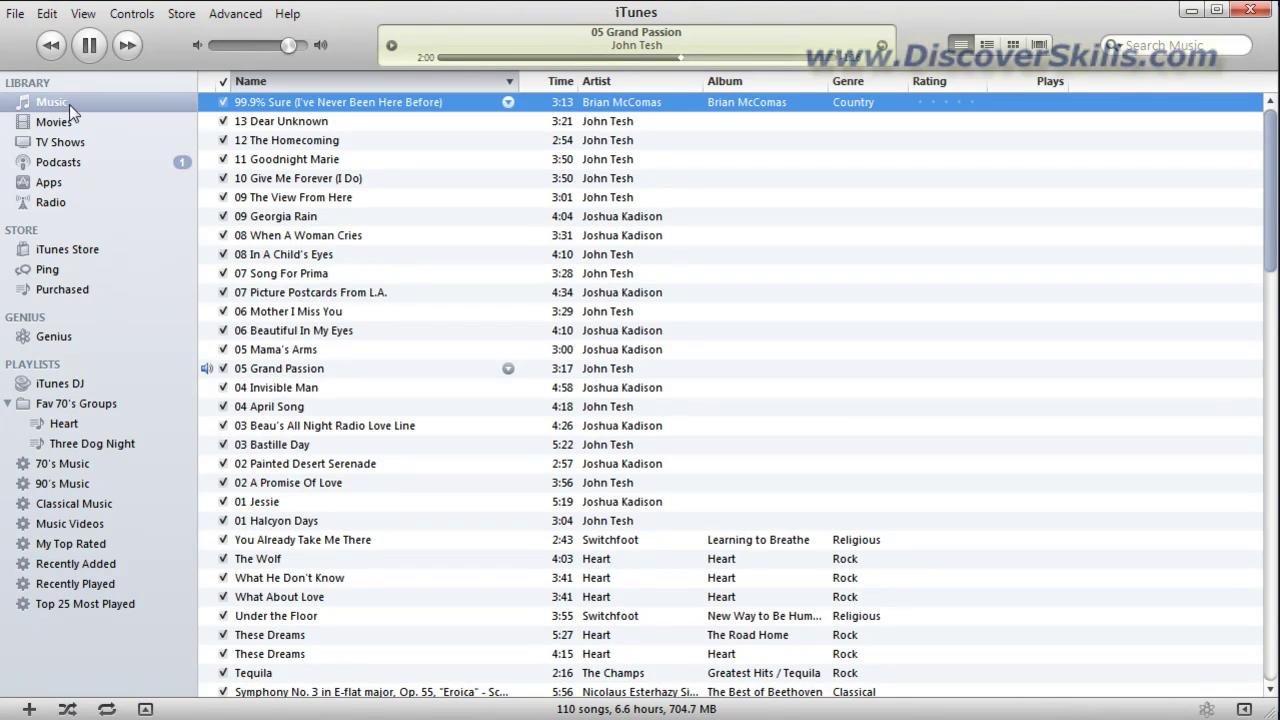
- Open the Movies library and view it as a list, thumbnail list and grid
{"action": "left_click", "coordinate": [54, 123]}
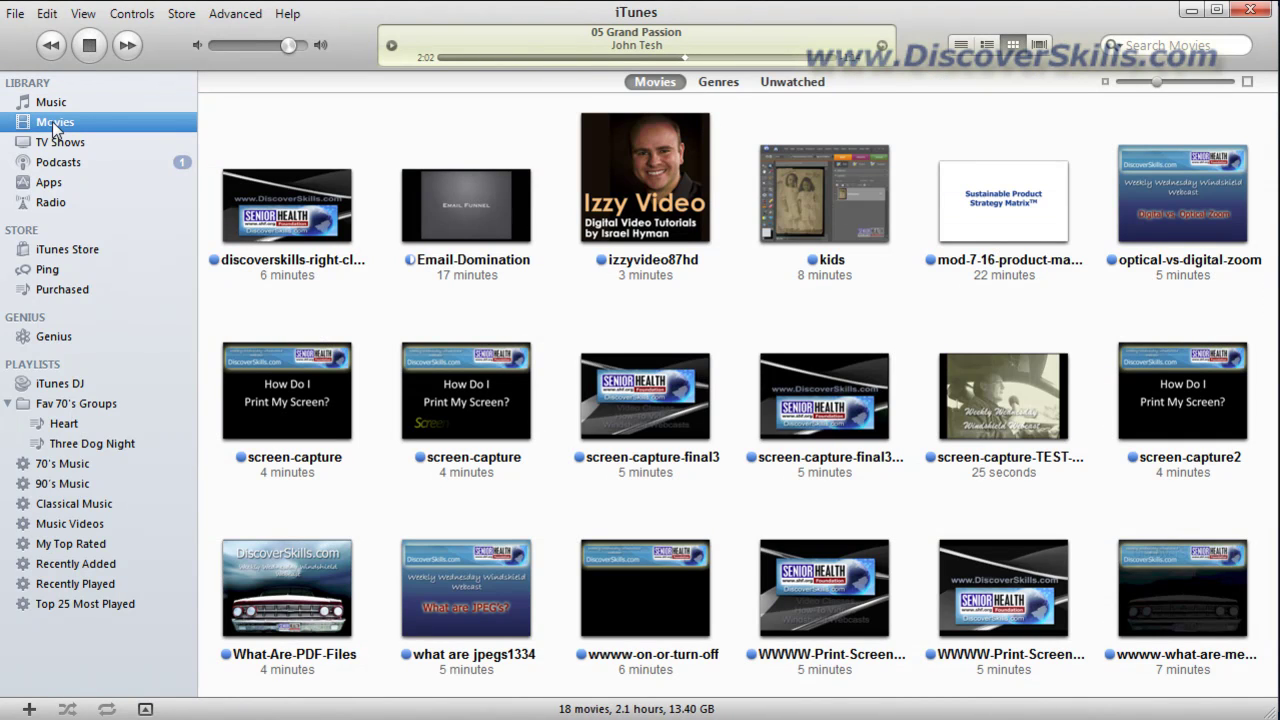
{"action": "left_click", "coordinate": [962, 46]}
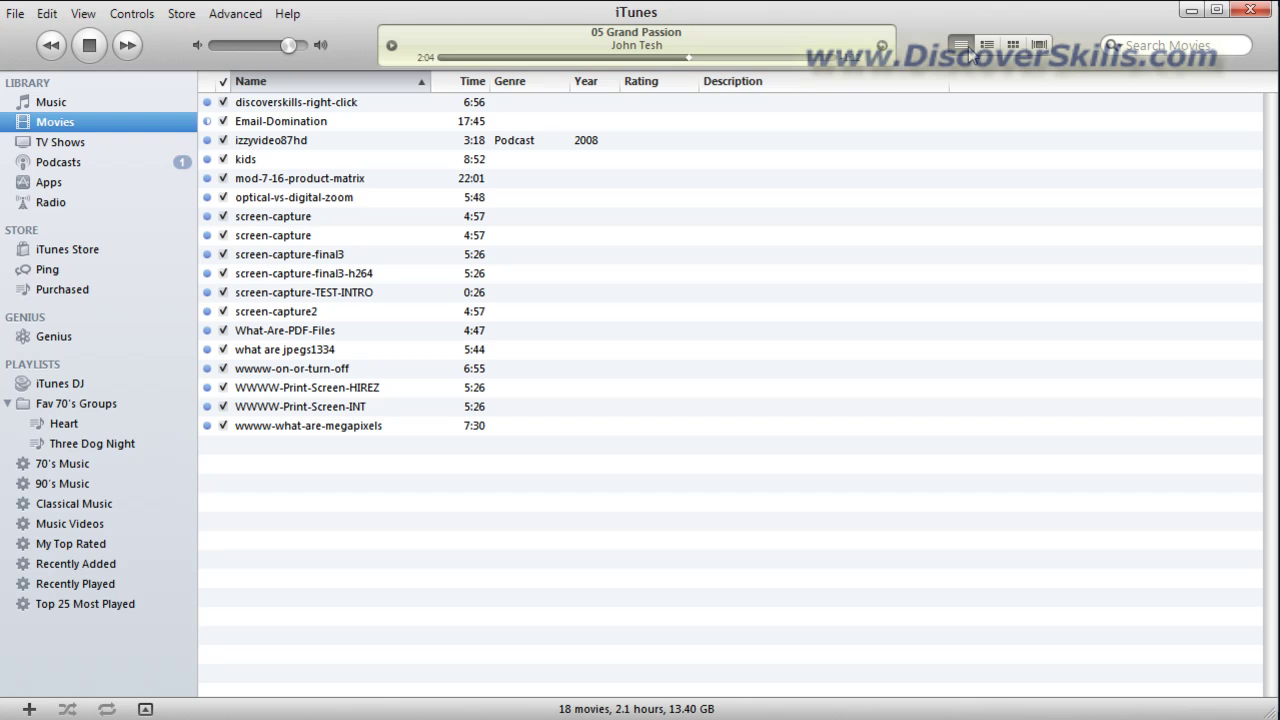
{"action": "left_click", "coordinate": [987, 46]}
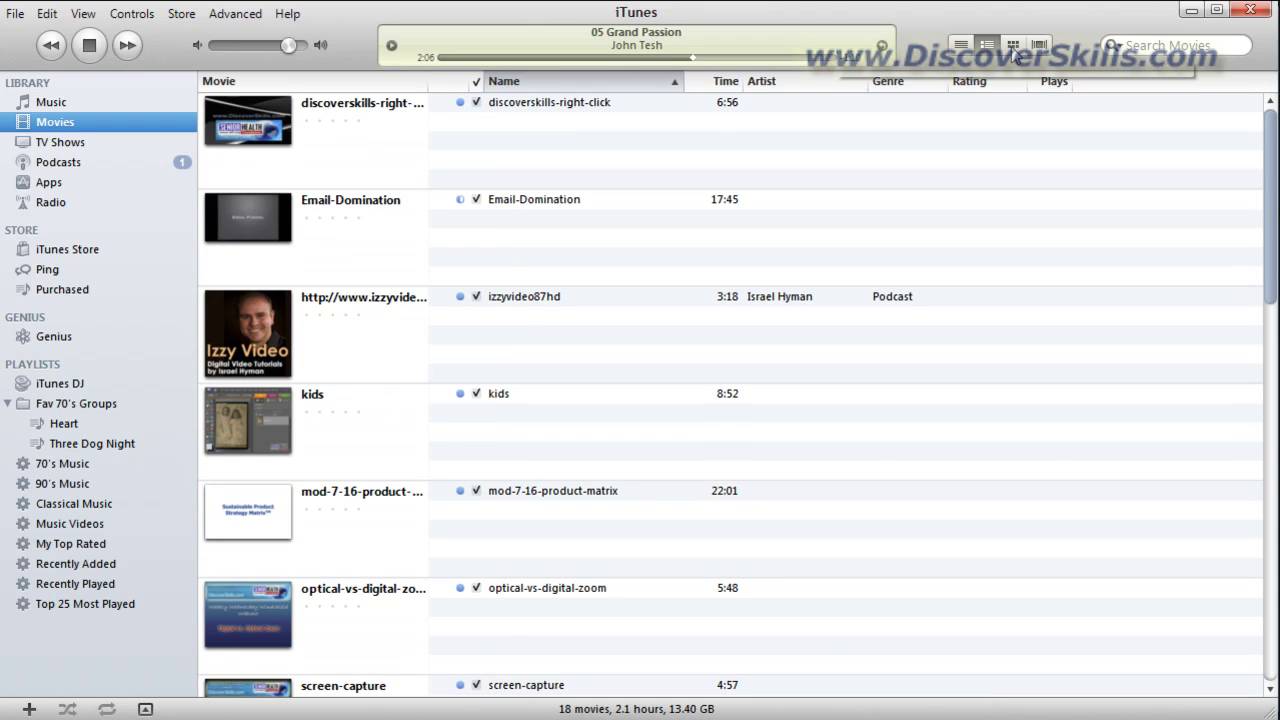
{"action": "left_click", "coordinate": [1013, 45]}
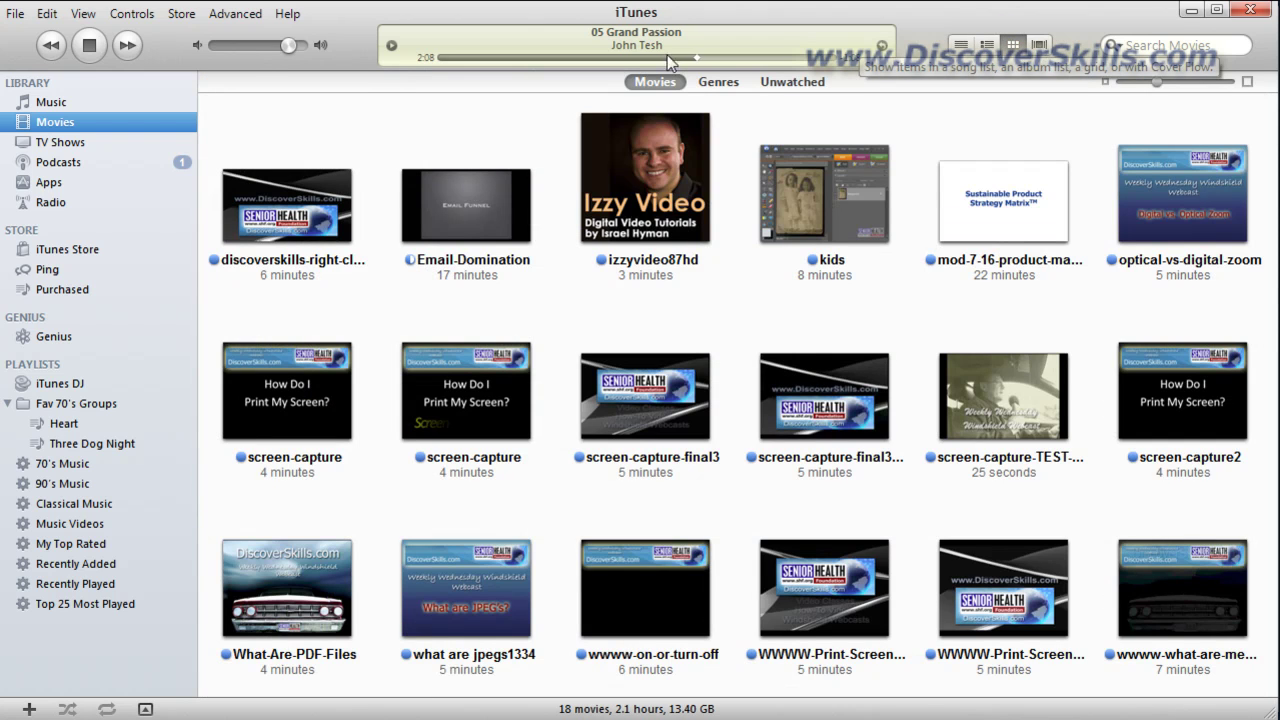
- List the TV Shows episodes, then visit Podcasts and the Apps library
{"action": "left_click", "coordinate": [62, 145]}
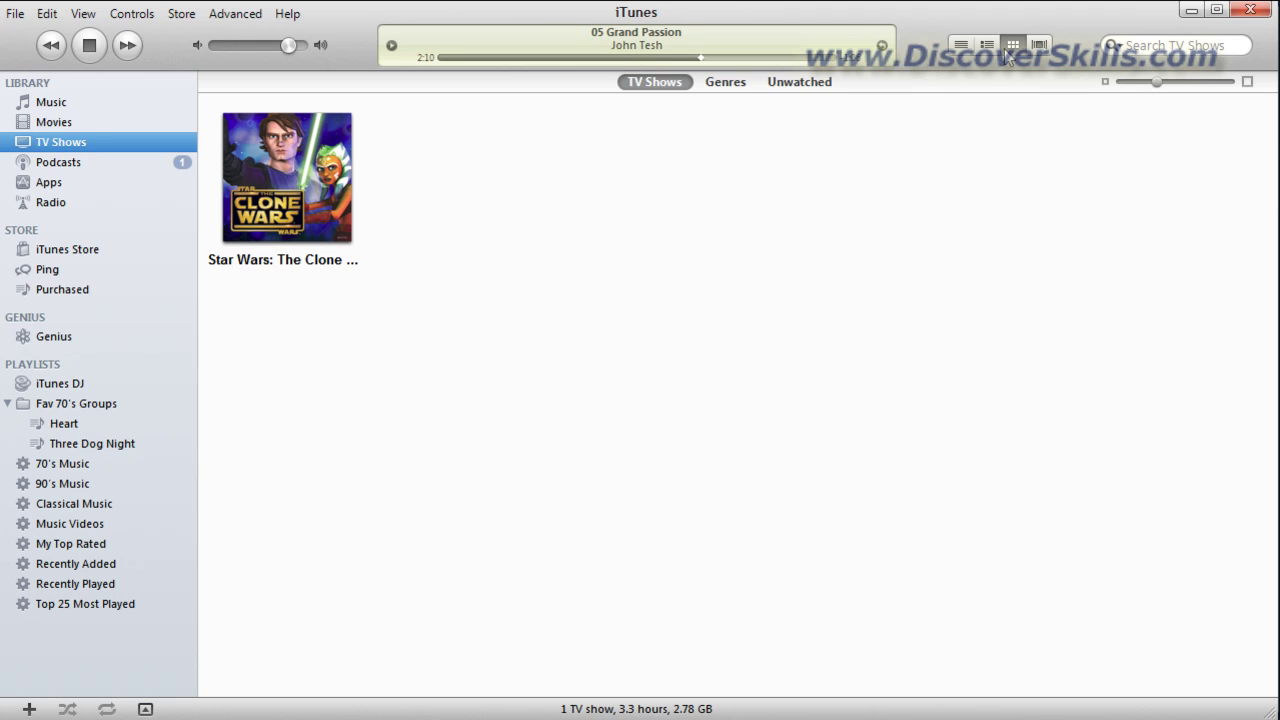
{"action": "left_click", "coordinate": [968, 44]}
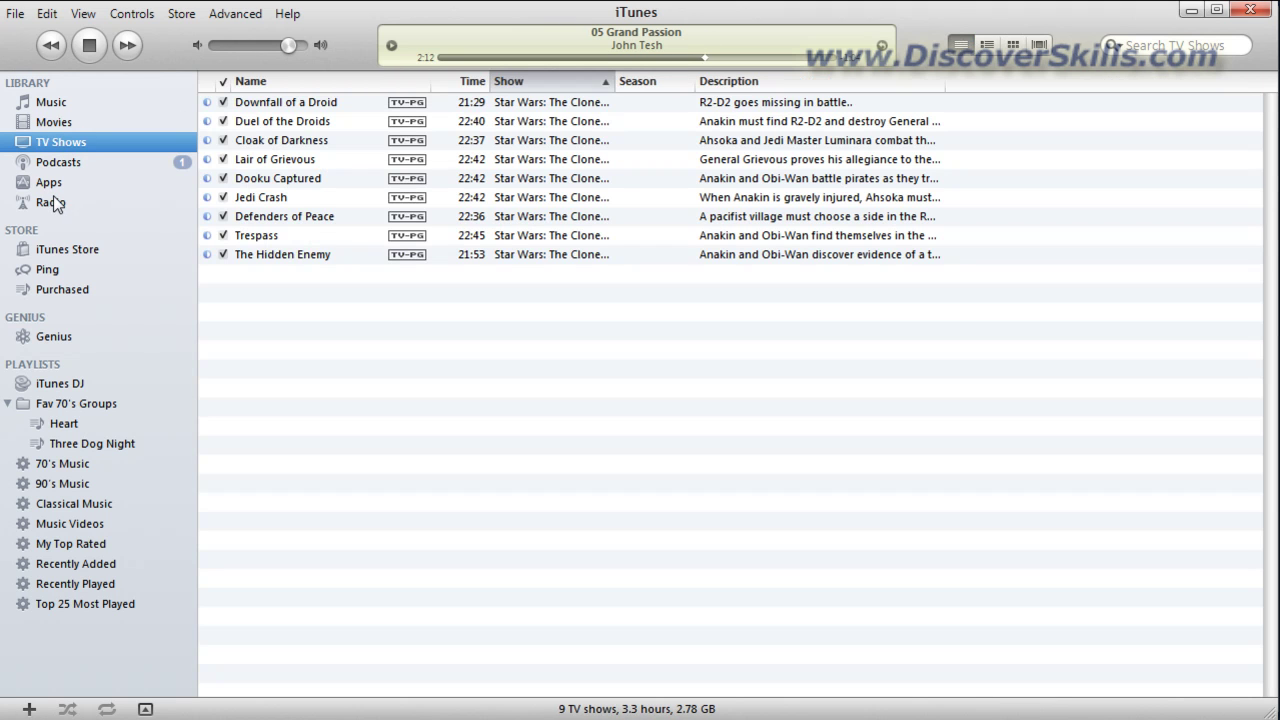
{"action": "left_click", "coordinate": [76, 160]}
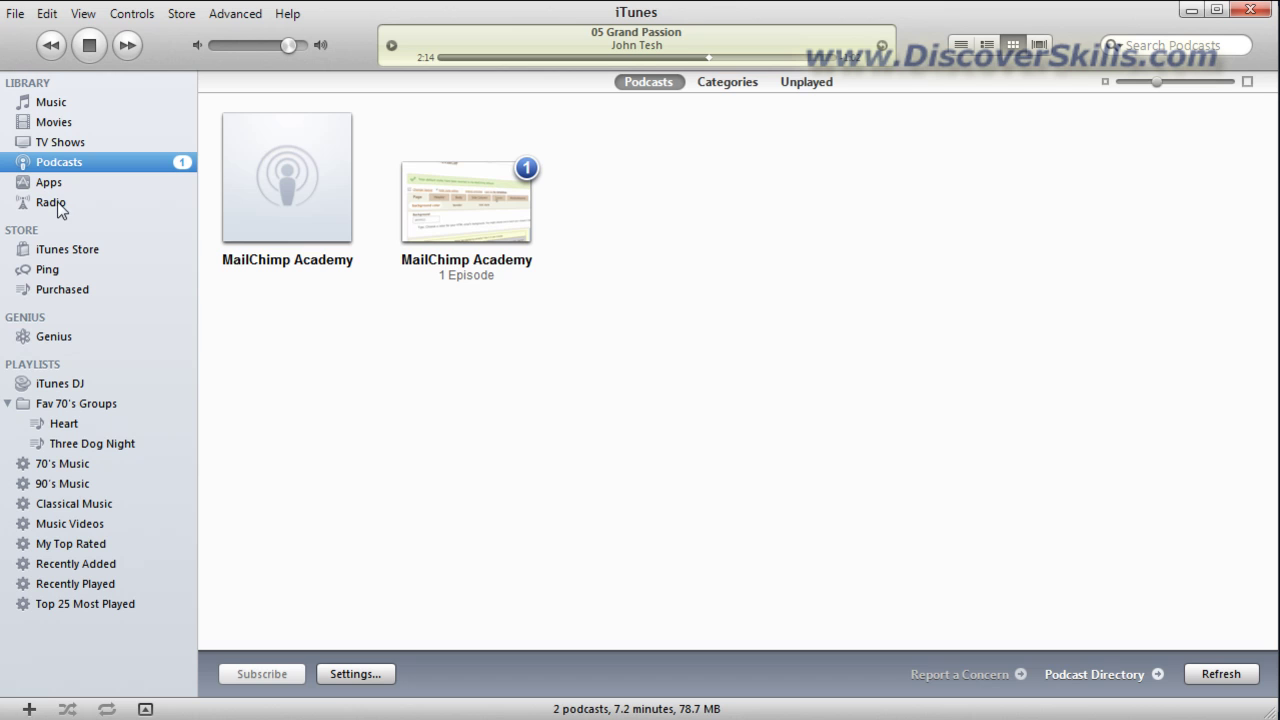
{"action": "left_click", "coordinate": [55, 185]}
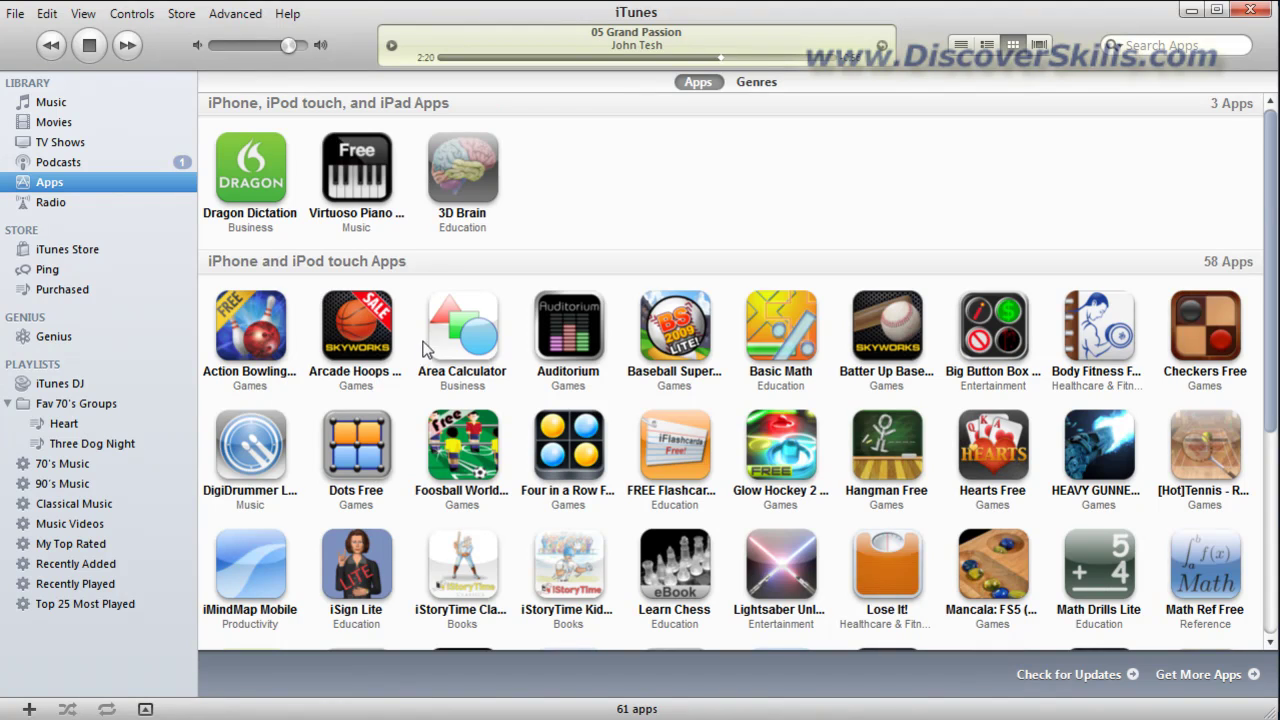
- Open Radio, expand and collapse the Classical and Comedy categories, then go back to Music
{"action": "left_click", "coordinate": [55, 203]}
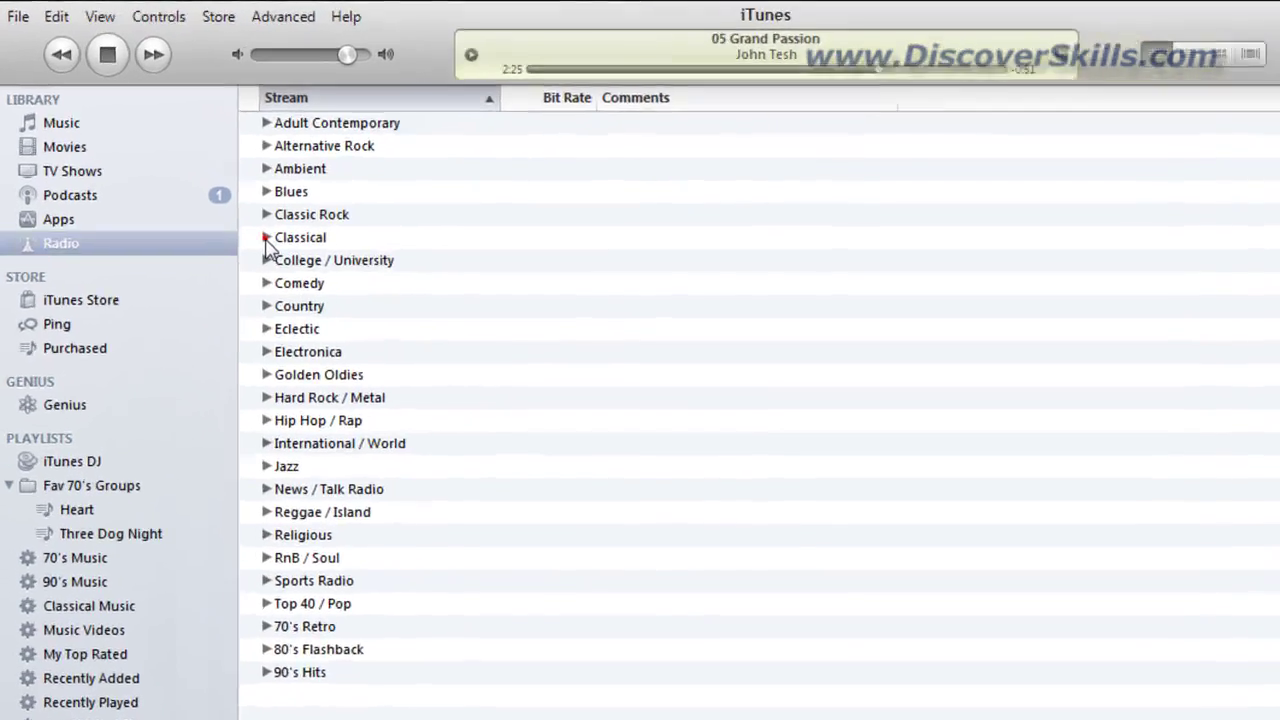
{"action": "left_click", "coordinate": [221, 197]}
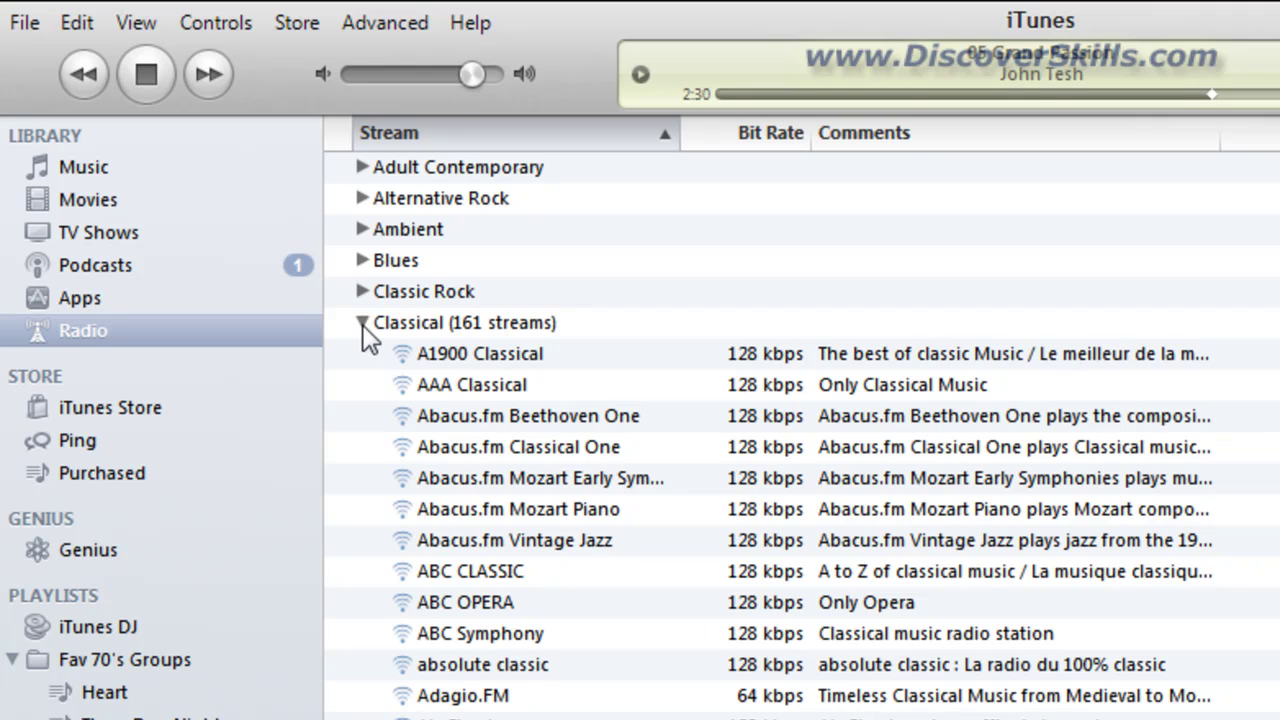
{"action": "left_click", "coordinate": [361, 322]}
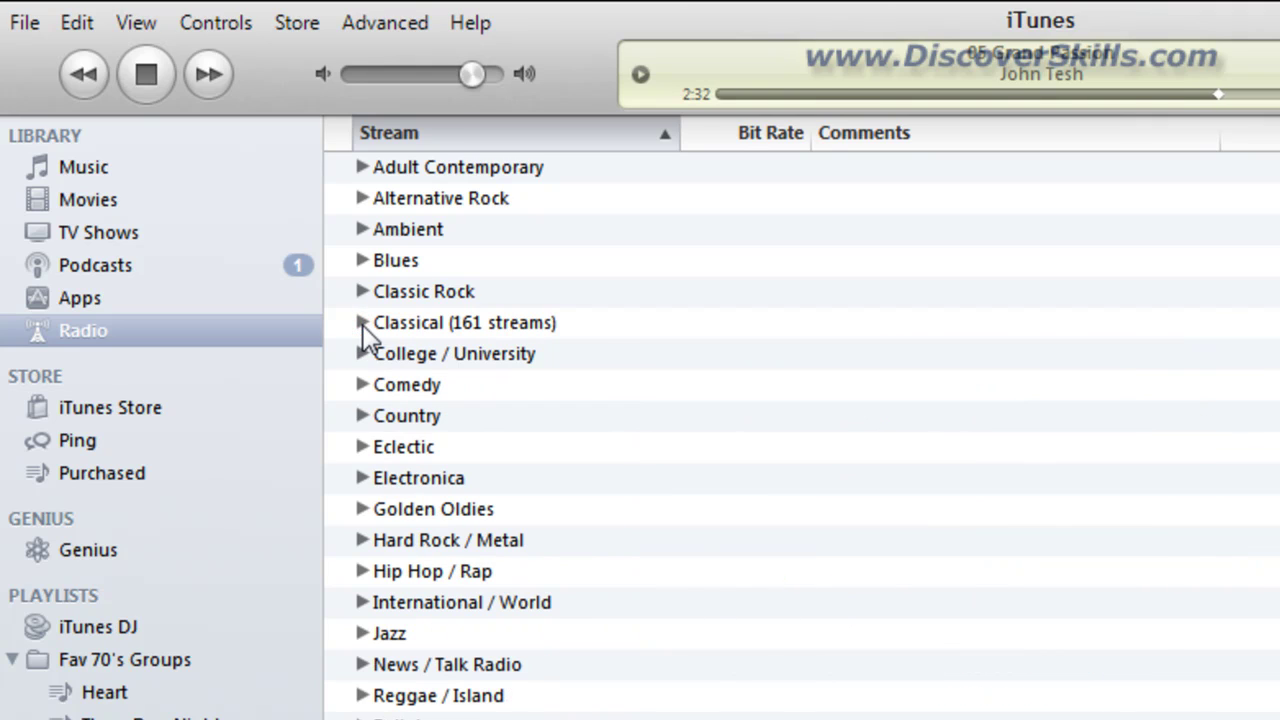
{"action": "left_click", "coordinate": [362, 385]}
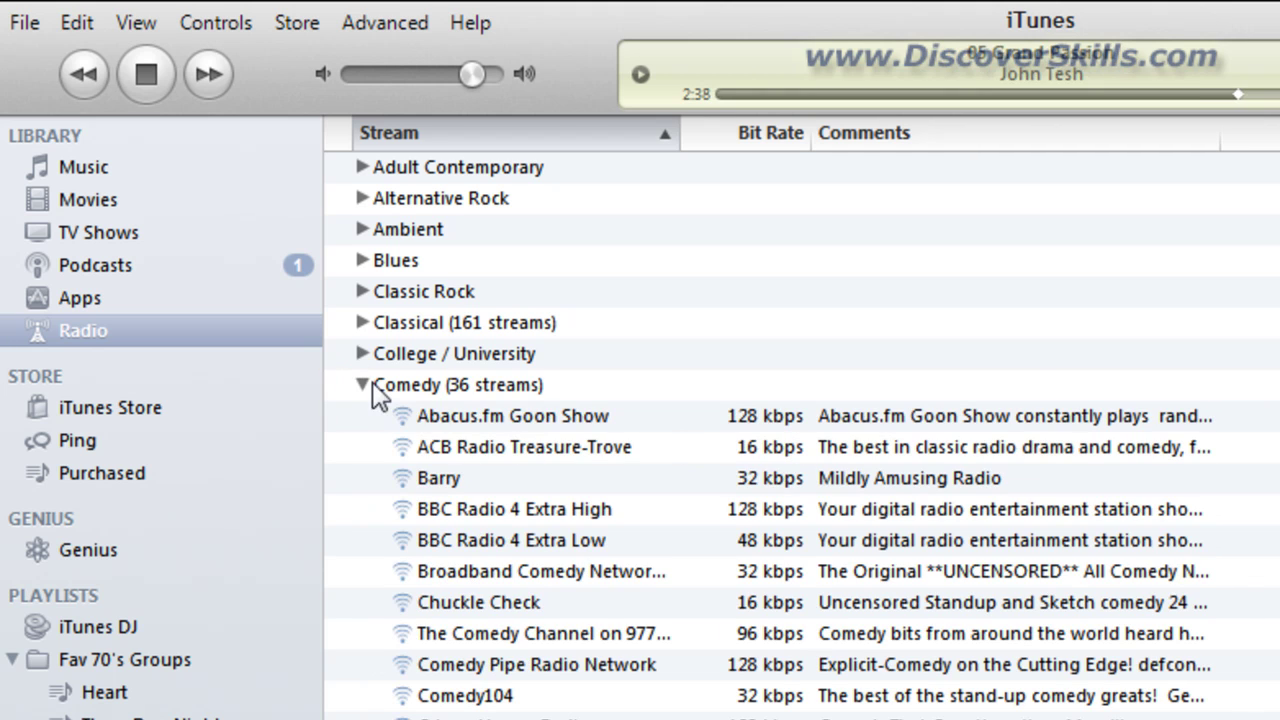
{"action": "left_click", "coordinate": [363, 385]}
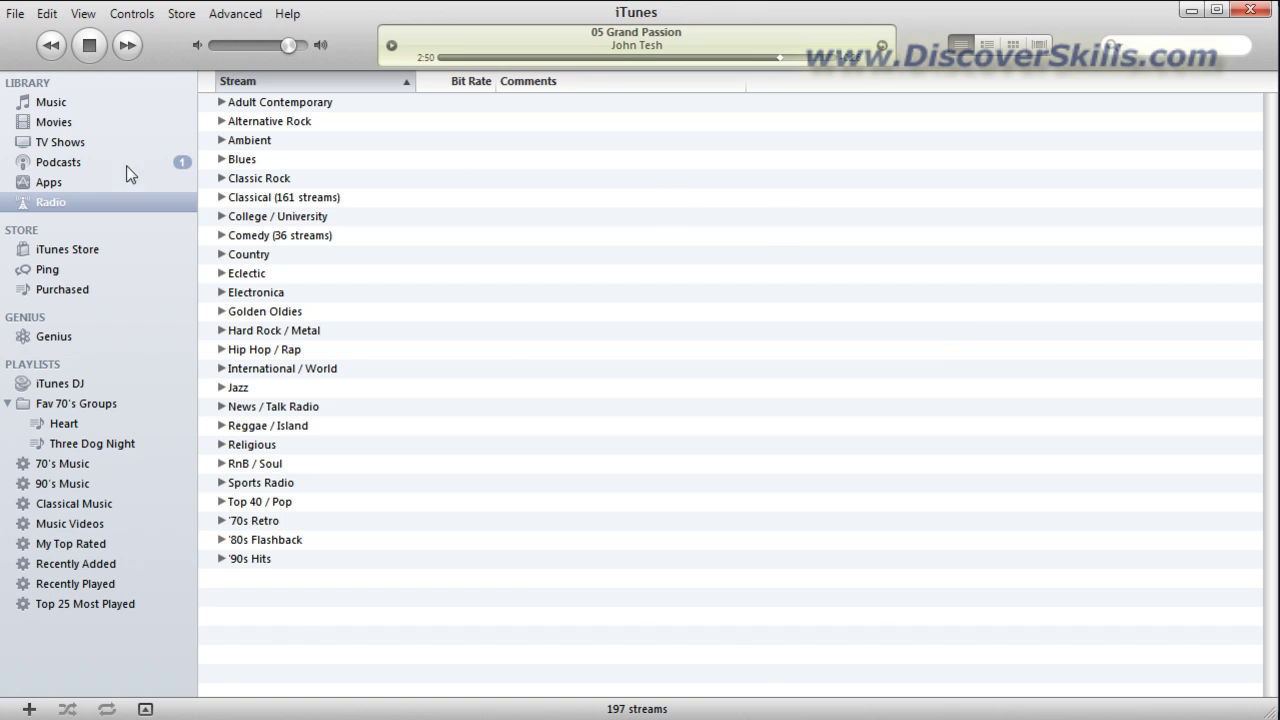
{"action": "left_click", "coordinate": [50, 102]}
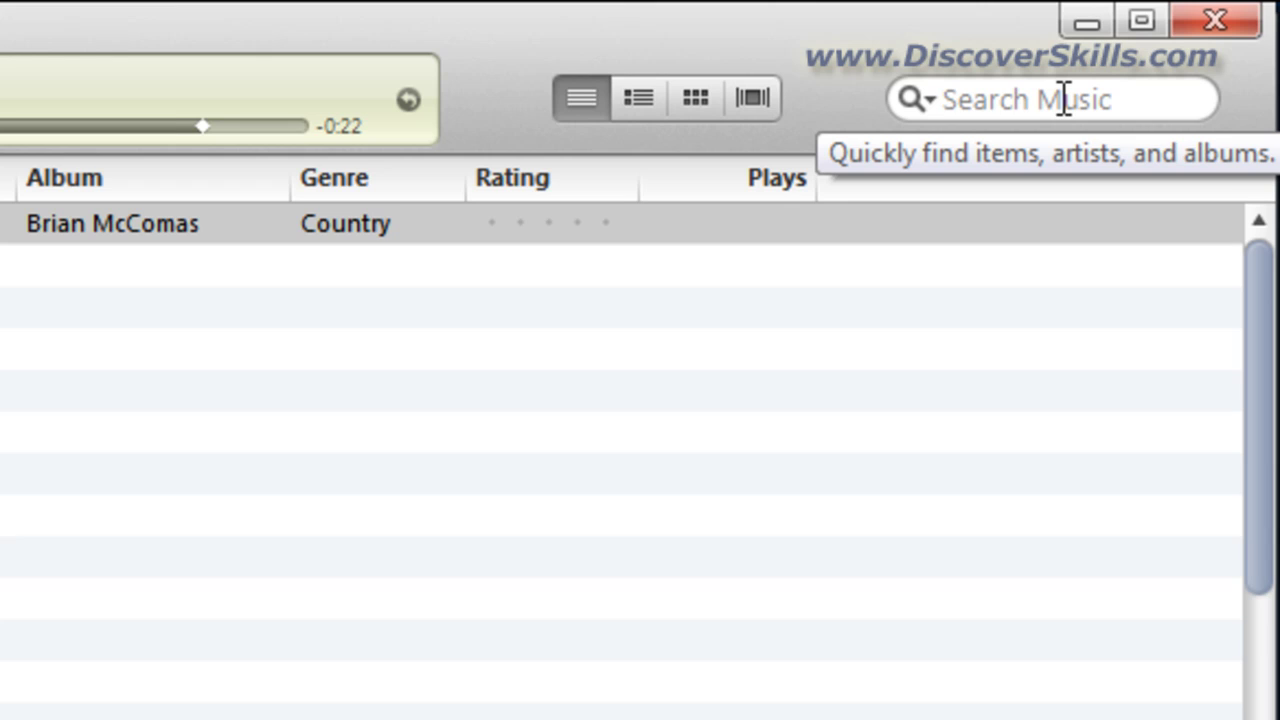
- Search the library for 'carp' and select the Ave Maria and Christmas Song tracks
{"action": "left_click", "coordinate": [1063, 98]}
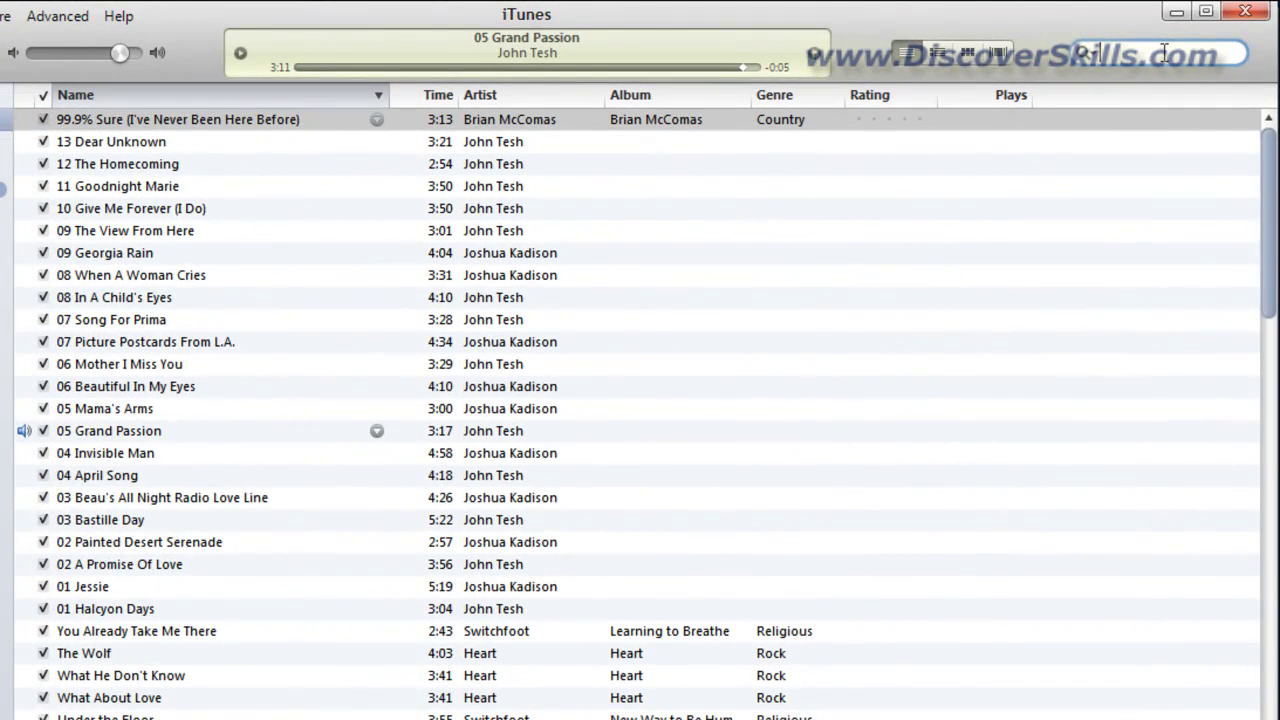
{"action": "type", "text": "carp"}
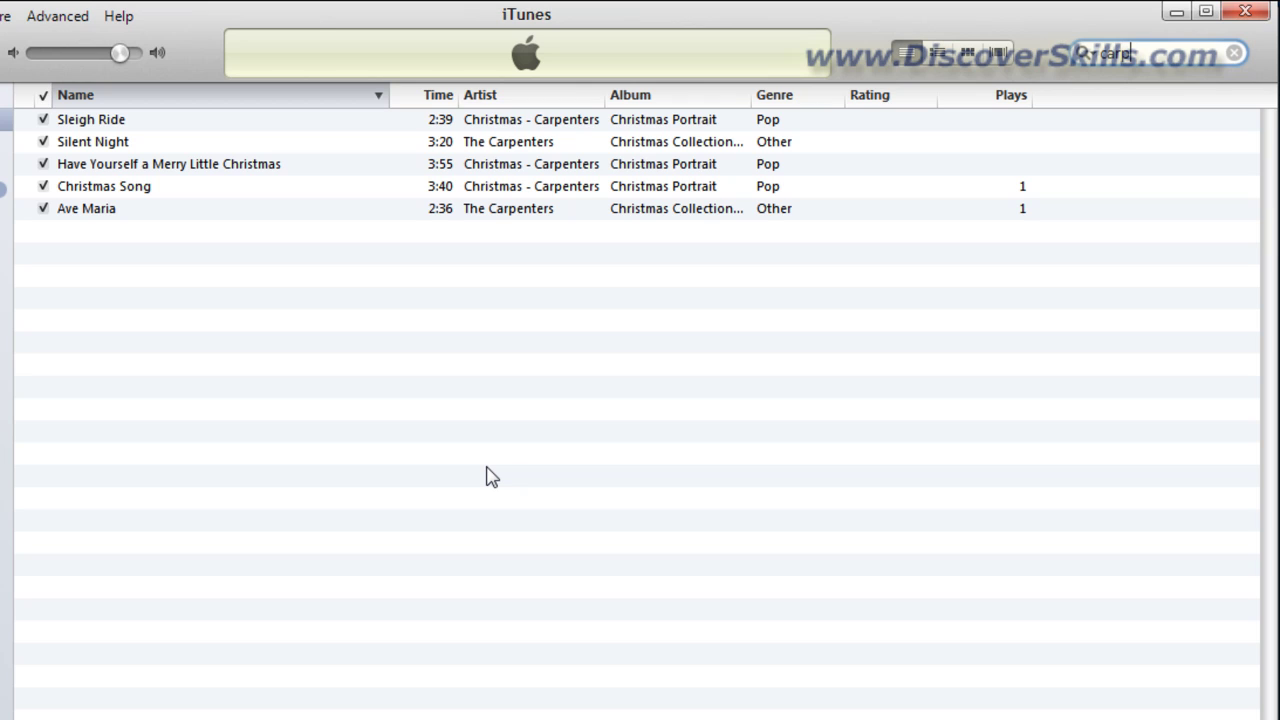
{"action": "left_click", "coordinate": [85, 210]}
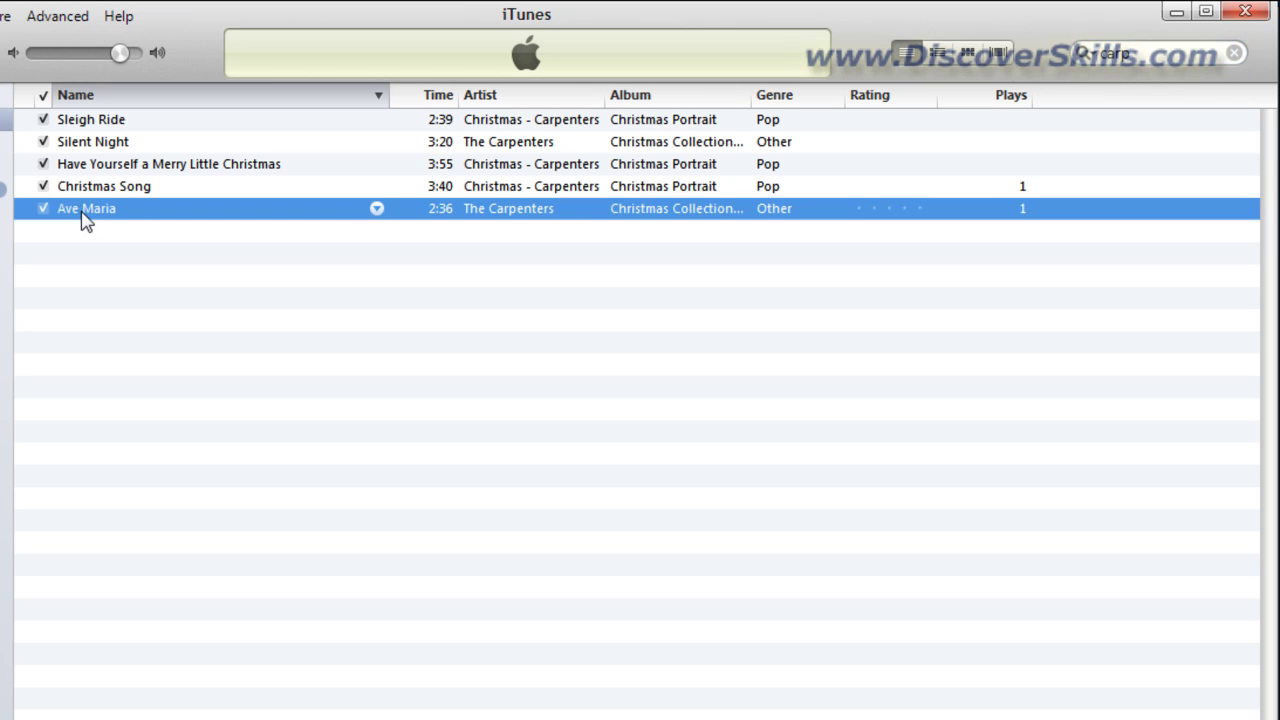
{"action": "left_click", "coordinate": [108, 187]}
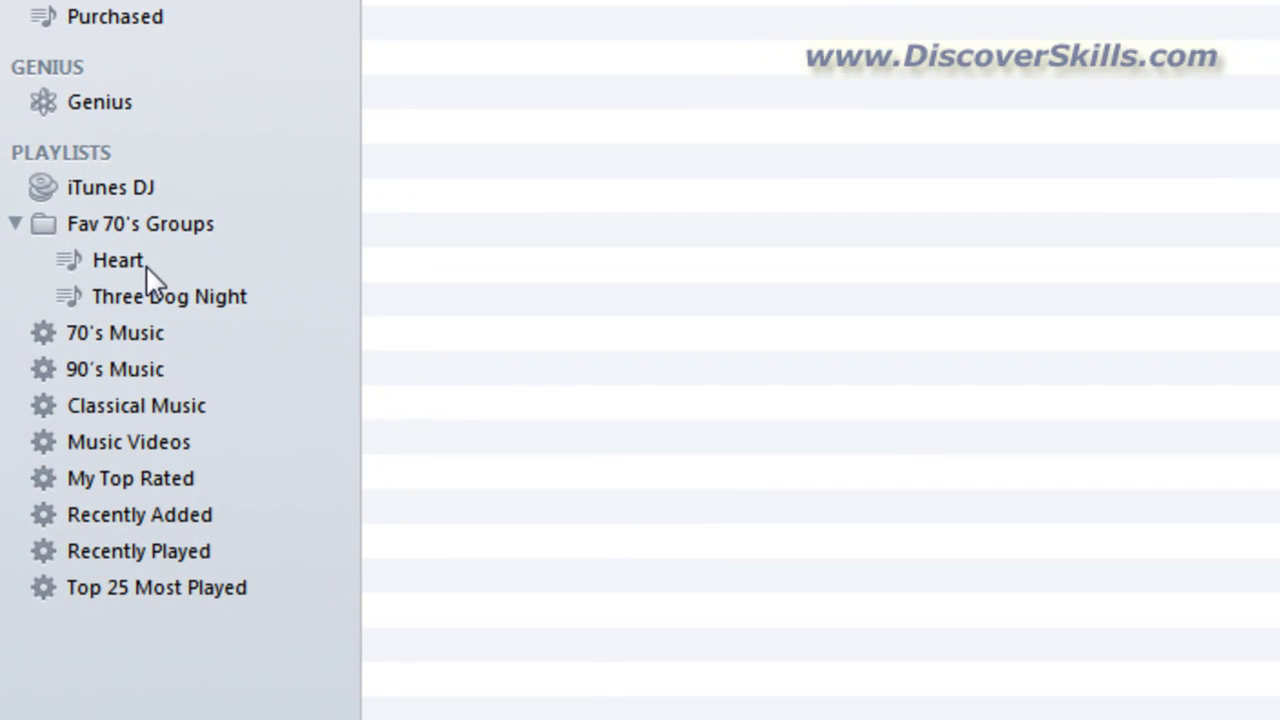
- Collapse the Fav 70's Groups folder and open 70's Music, briefly checking 90's Music
{"action": "mouse_move", "coordinate": [191, 165]}
{"action": "left_click", "coordinate": [16, 223]}
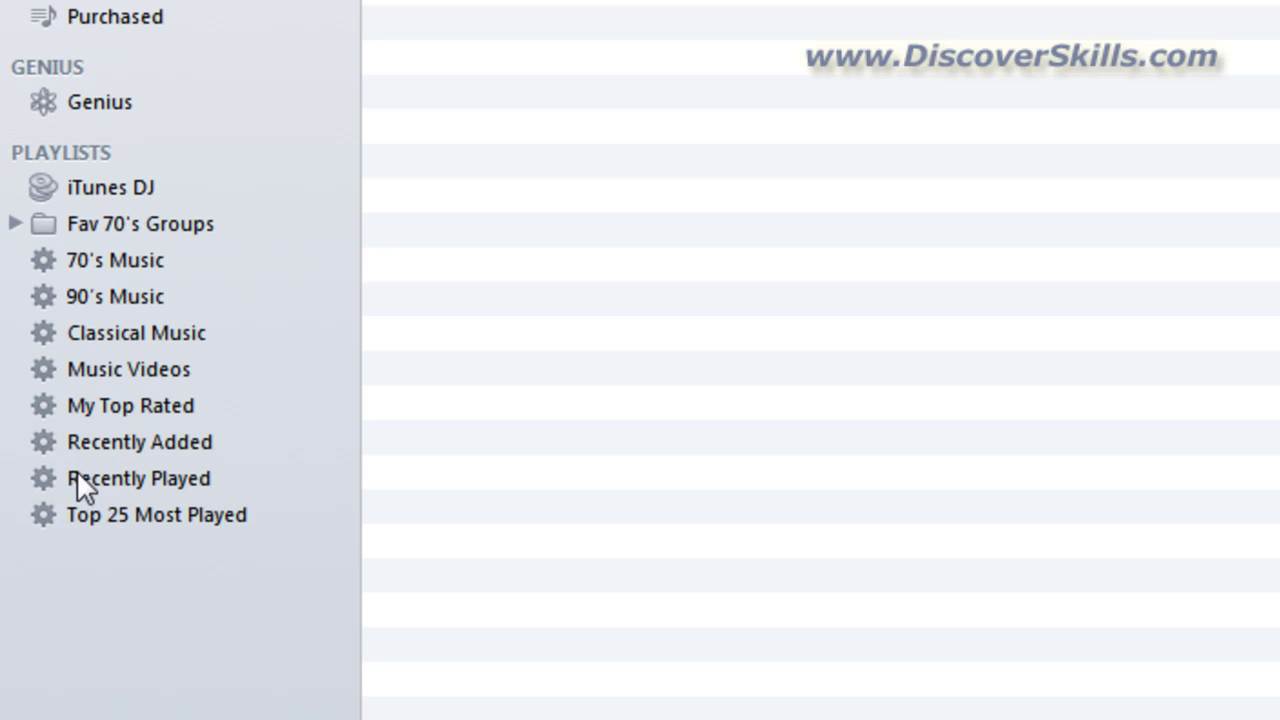
{"action": "left_click", "coordinate": [64, 255]}
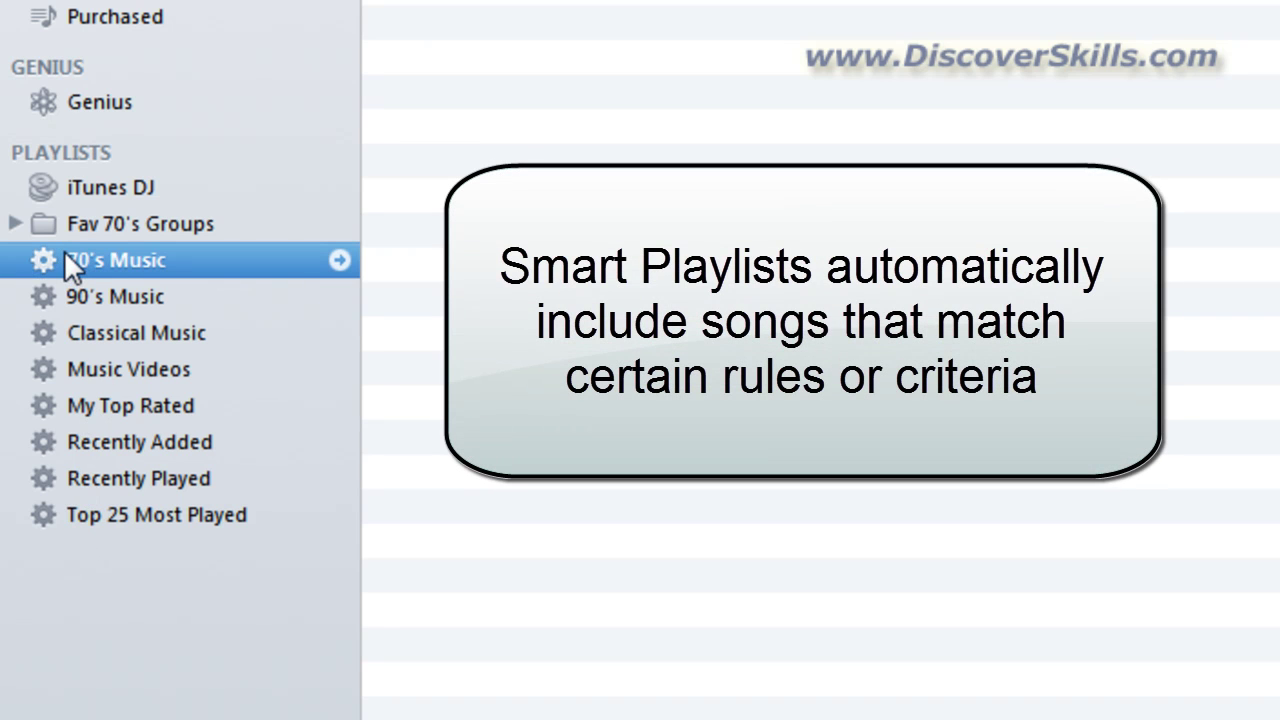
{"action": "left_click", "coordinate": [84, 296]}
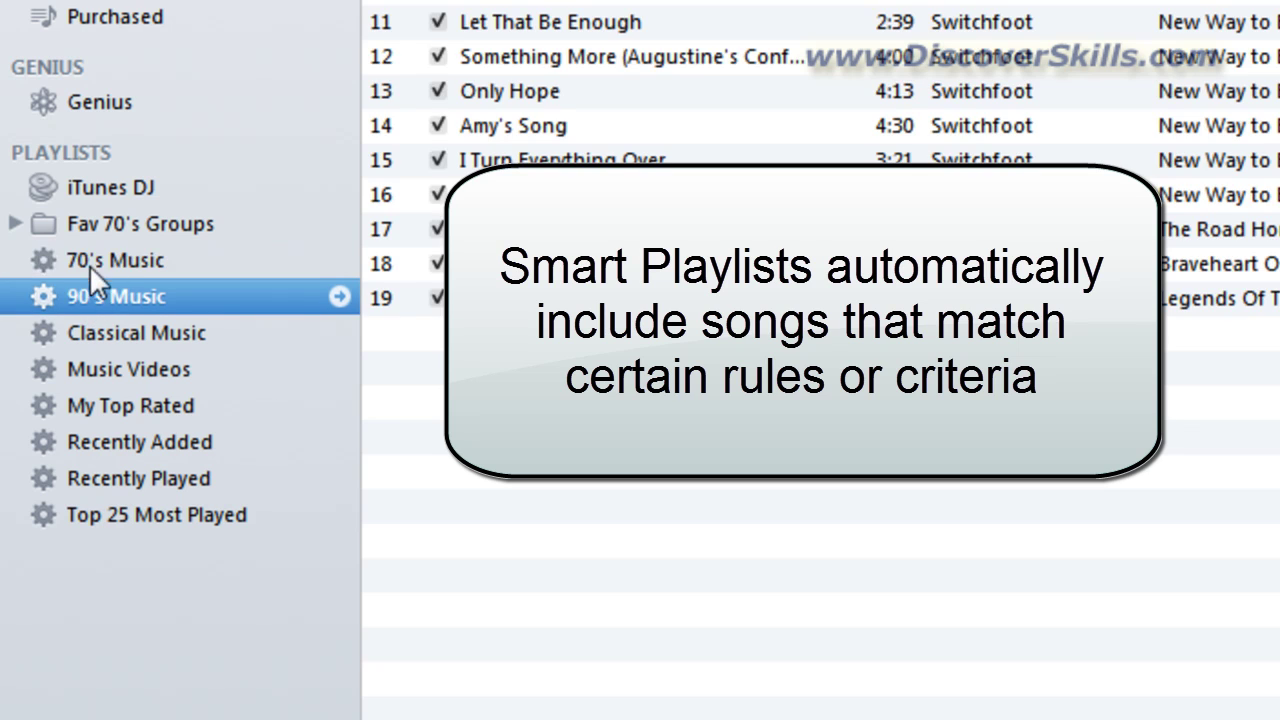
{"action": "left_click", "coordinate": [95, 262]}
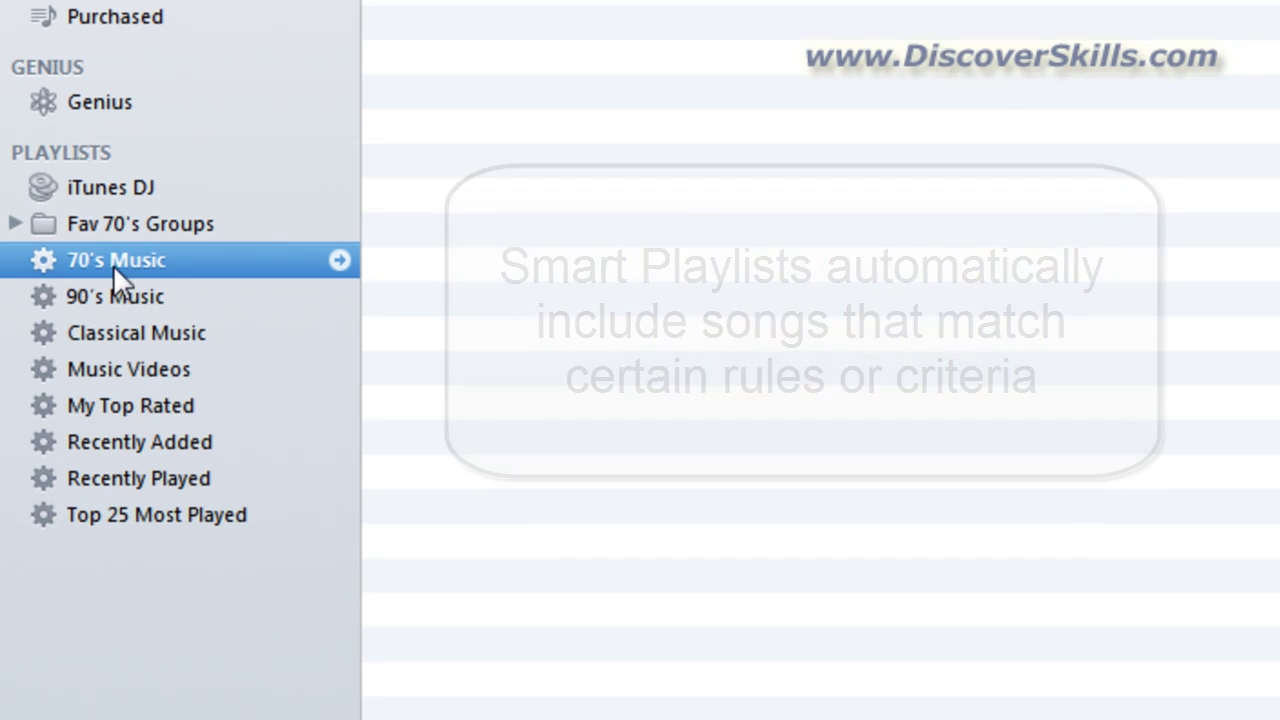
{"action": "right_click", "coordinate": [113, 252]}
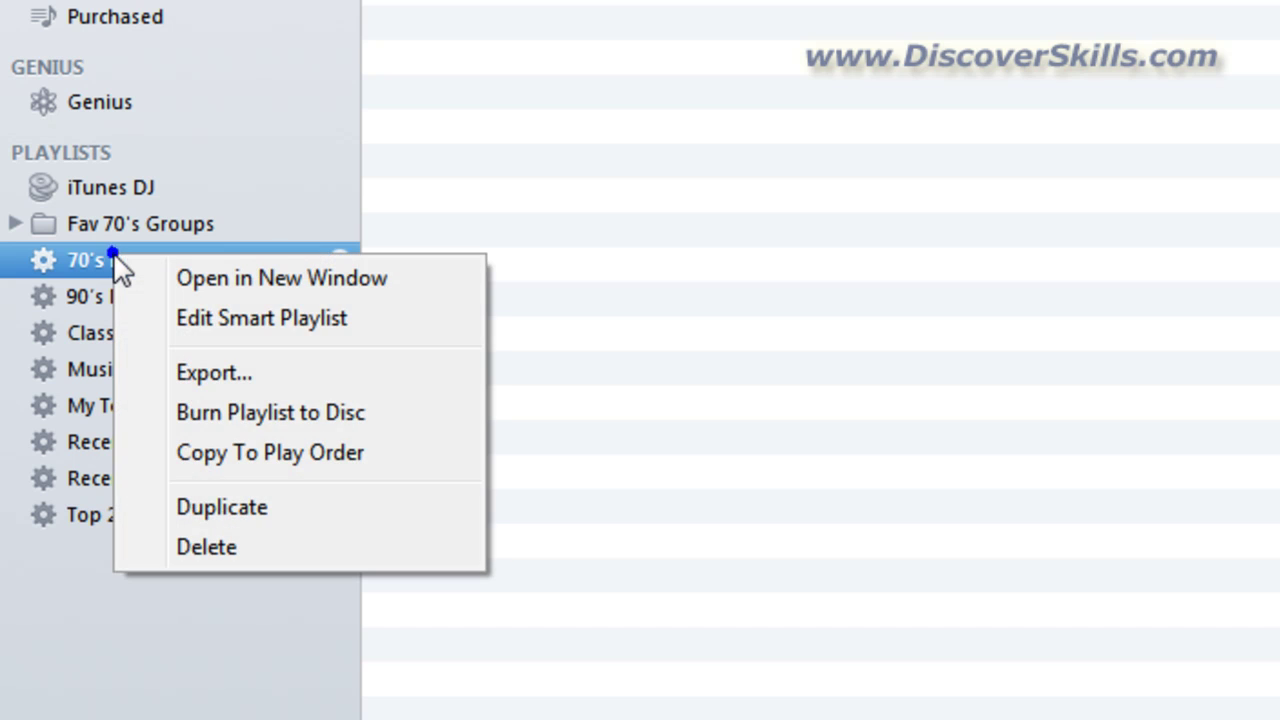
{"action": "left_click", "coordinate": [218, 340]}
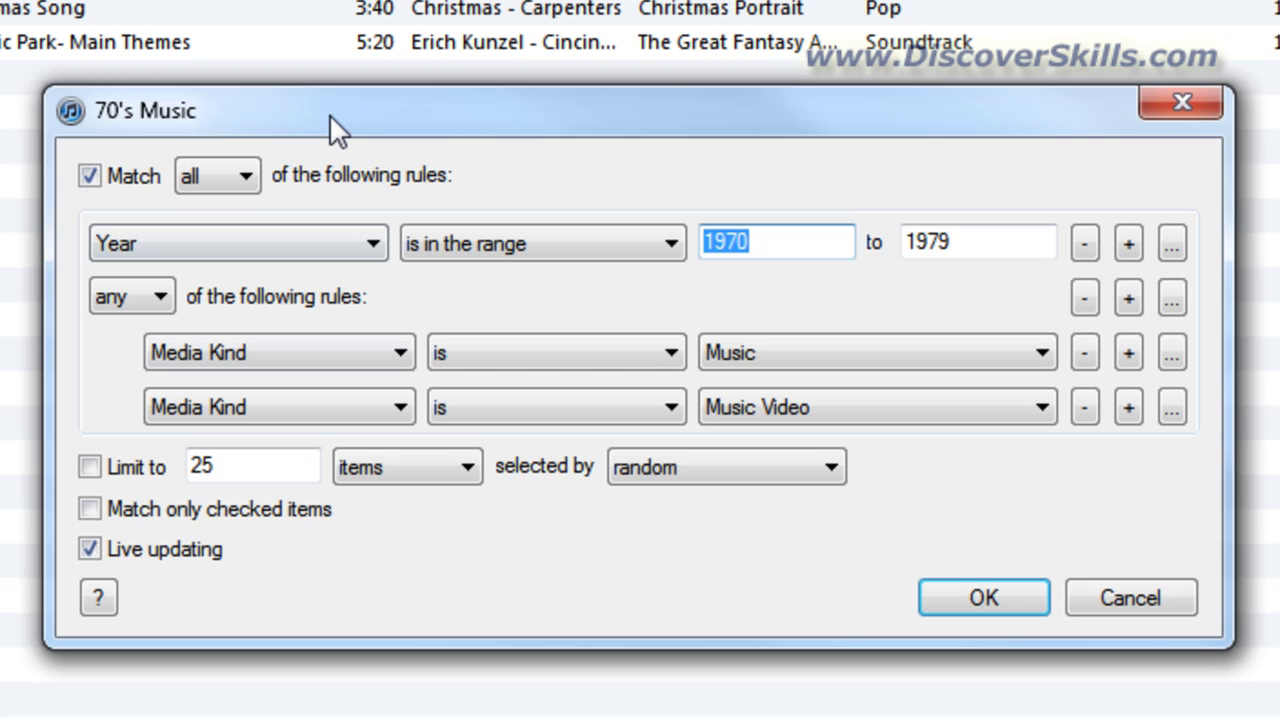
{"action": "left_click_drag", "start_coordinate": [329, 112], "coordinate": [316, 150]}
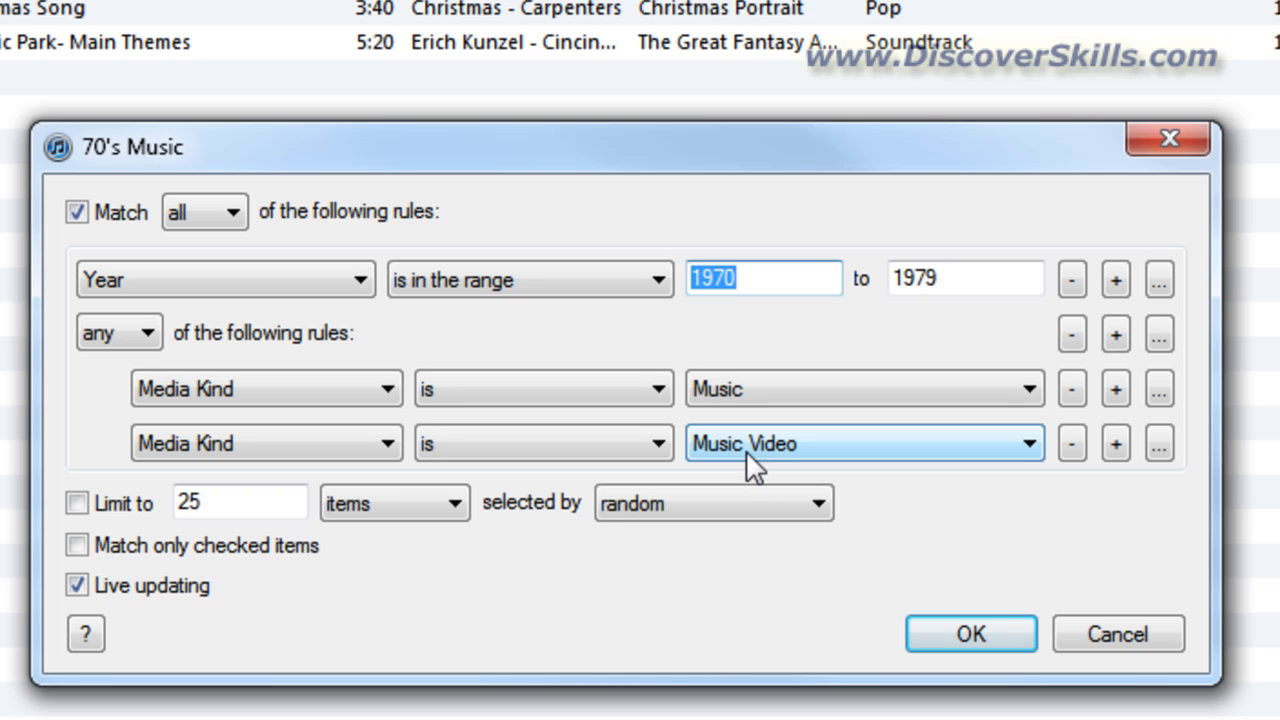
{"action": "left_click", "coordinate": [1119, 446]}
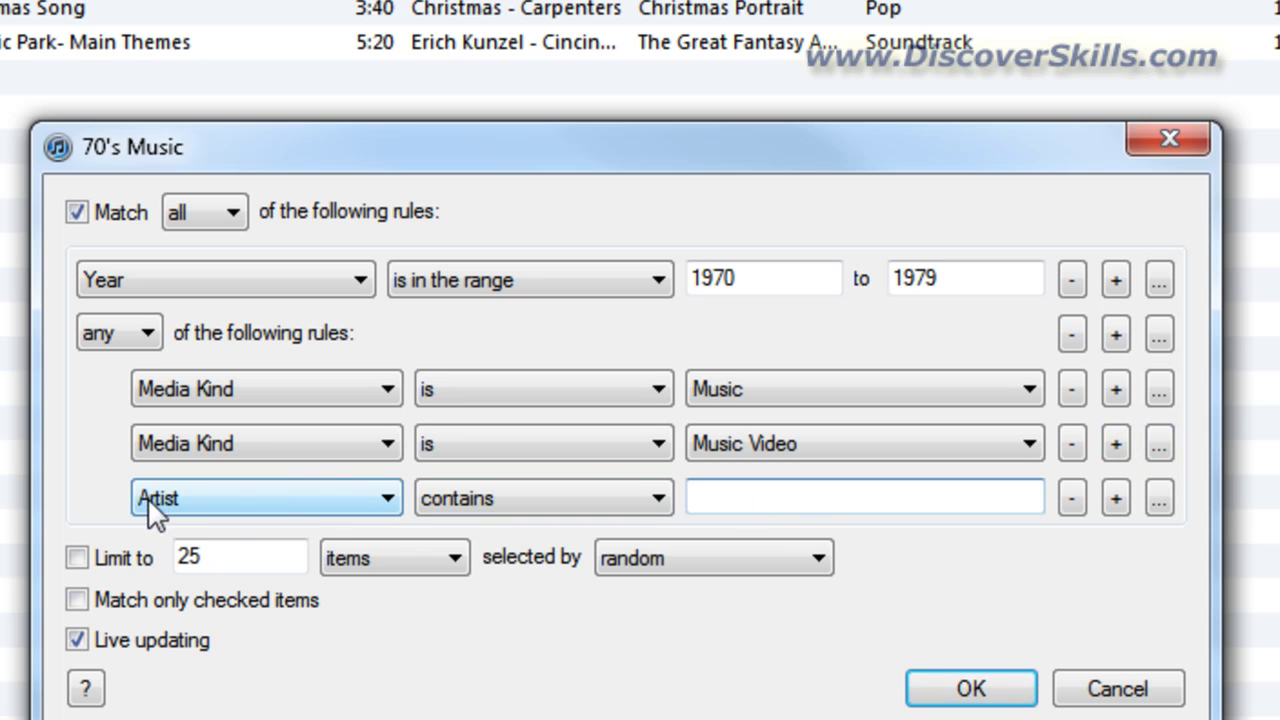
{"action": "left_click", "coordinate": [386, 505]}
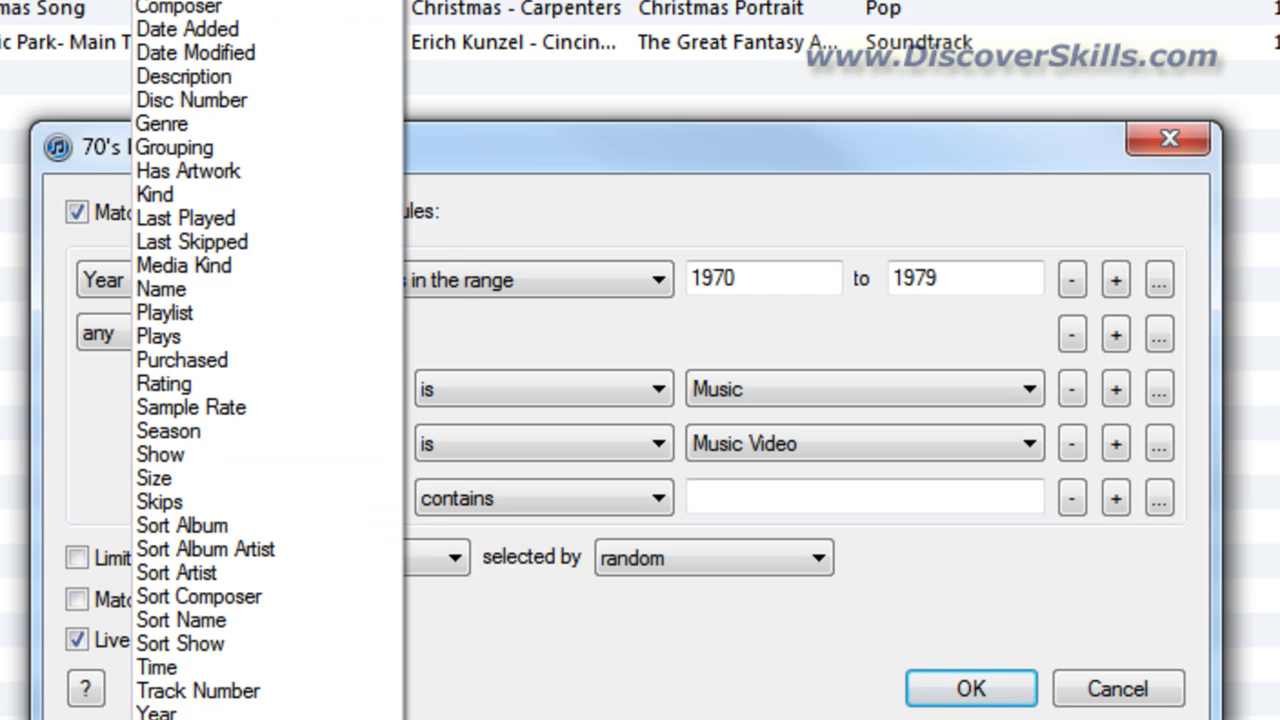
{"action": "key", "text": "Escape"}
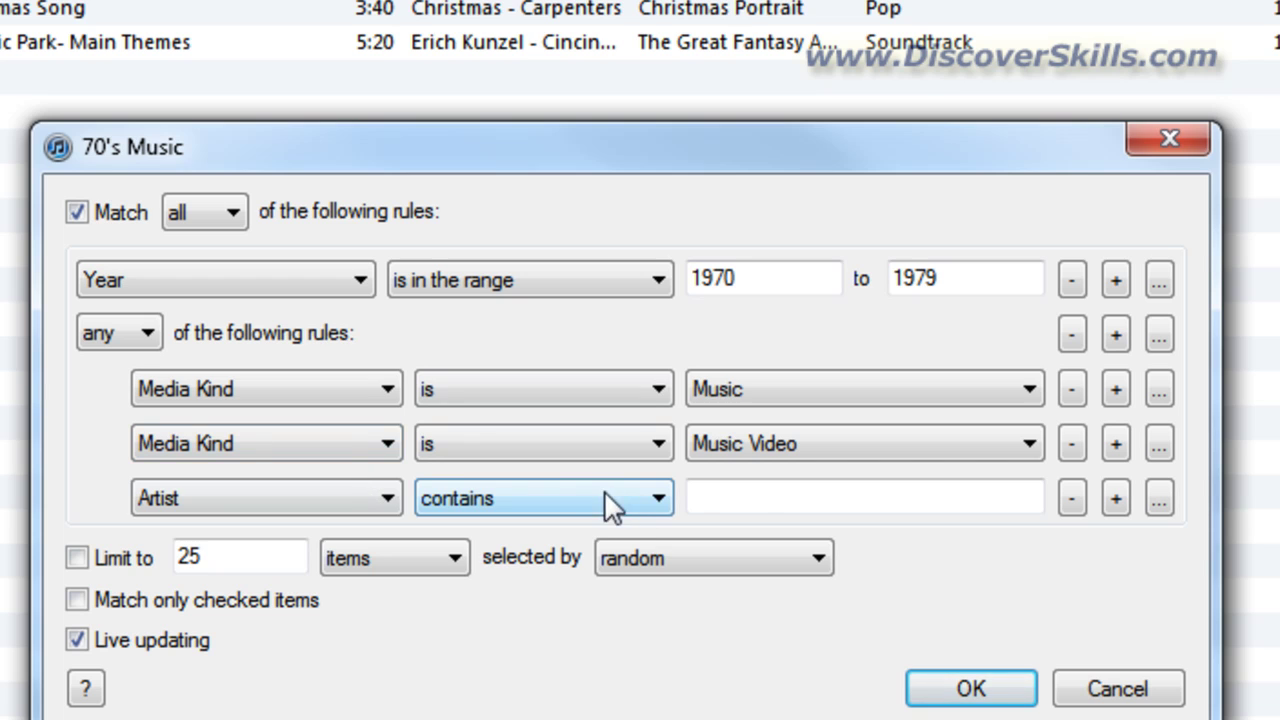
{"action": "left_click", "coordinate": [760, 498]}
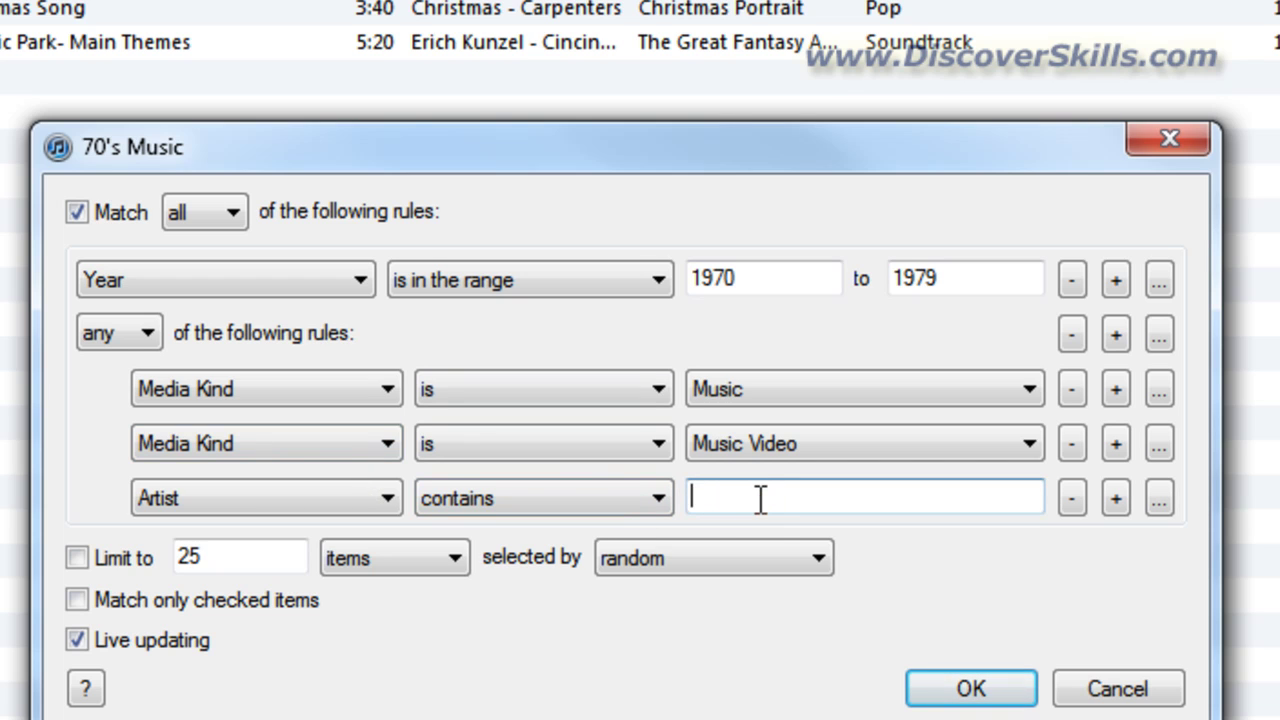
{"action": "type", "text": "Caq"}
{"action": "key", "text": "BackSpace"}
{"action": "type", "text": "tp"}
{"action": "key", "text": "BackSpace"}
{"action": "key", "text": "BackSpace"}
{"action": "type", "text": "rpenters"}
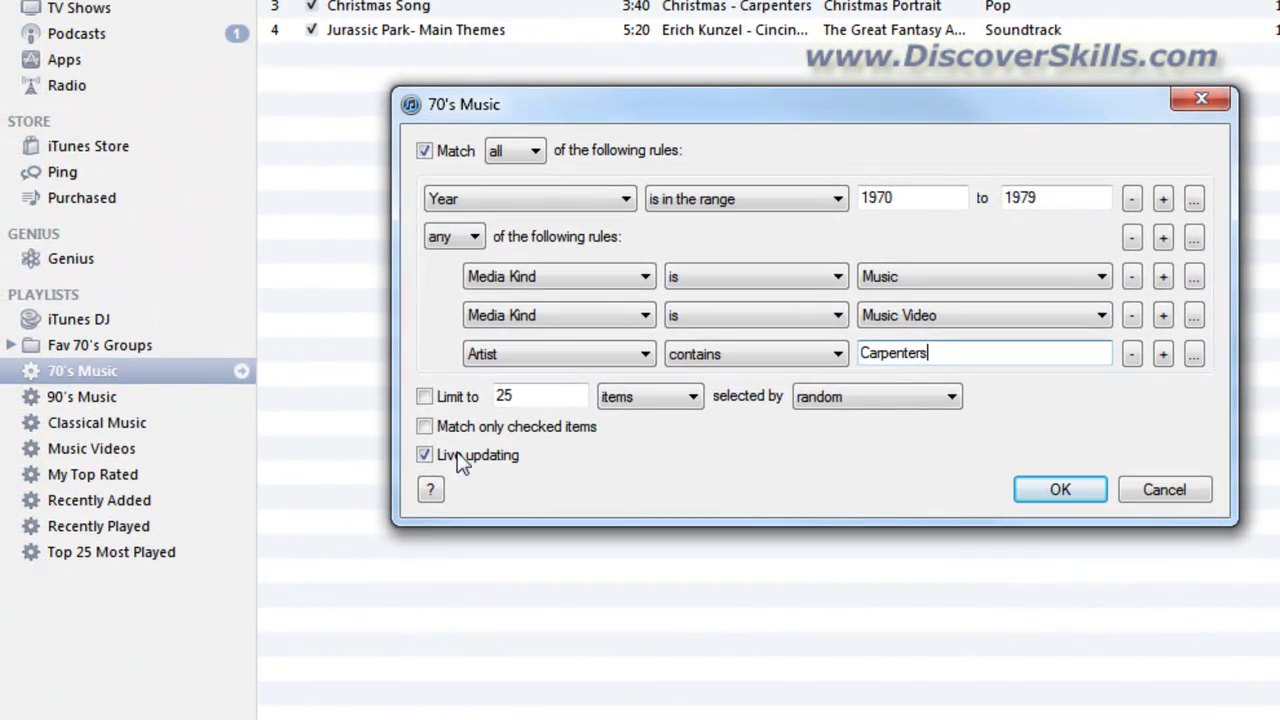
{"action": "left_click", "coordinate": [1199, 487]}
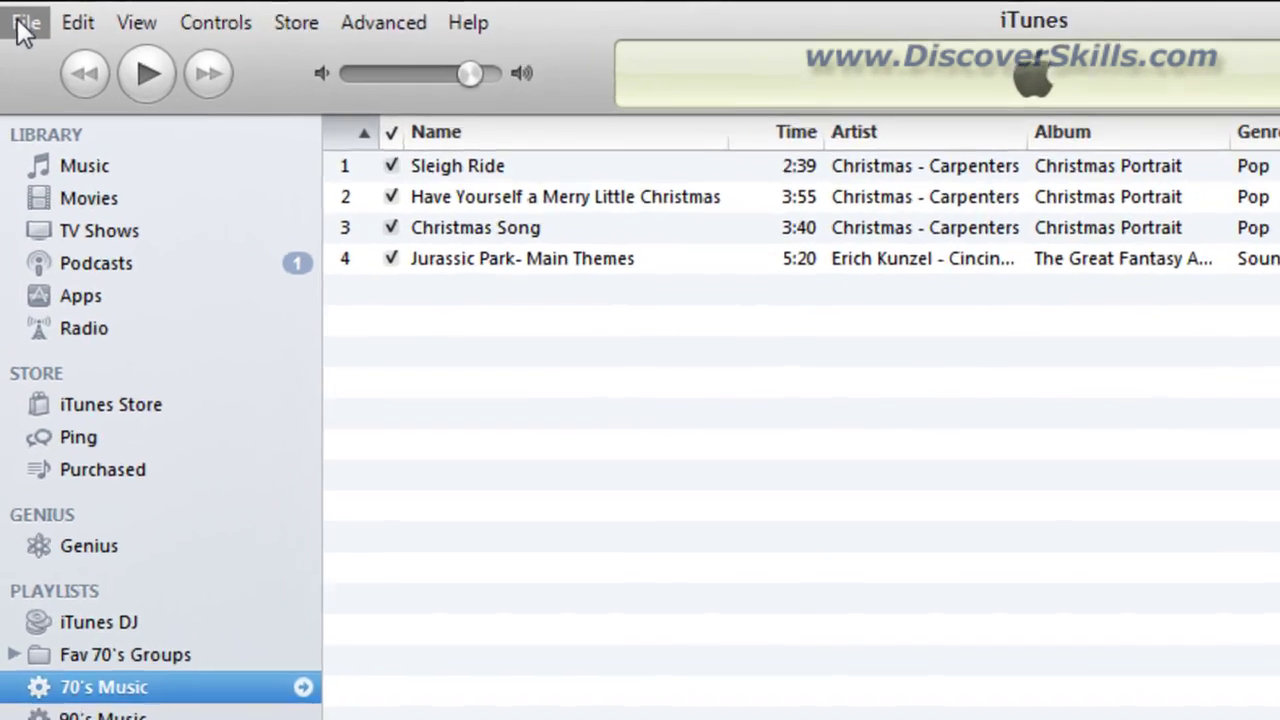
- Create a new playlist named 'Carpenters' from the File menu and select it
{"action": "left_click", "coordinate": [19, 18]}
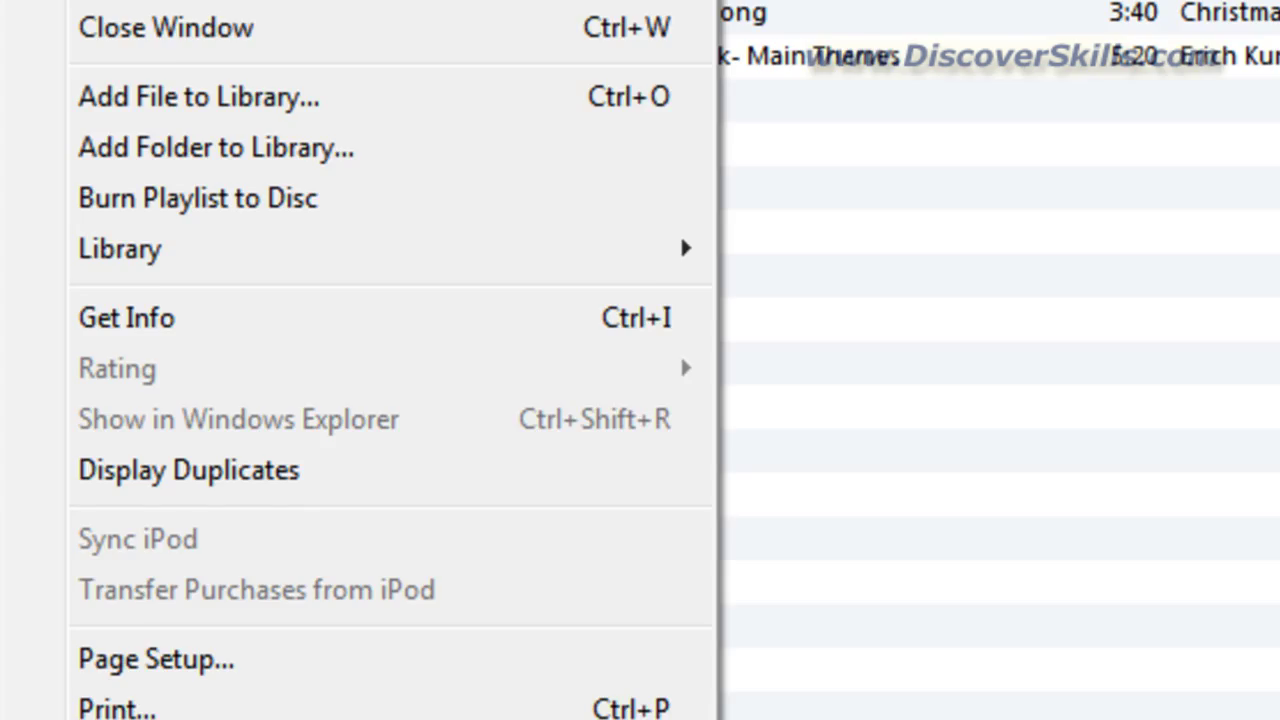
{"action": "left_click", "coordinate": [150, 88]}
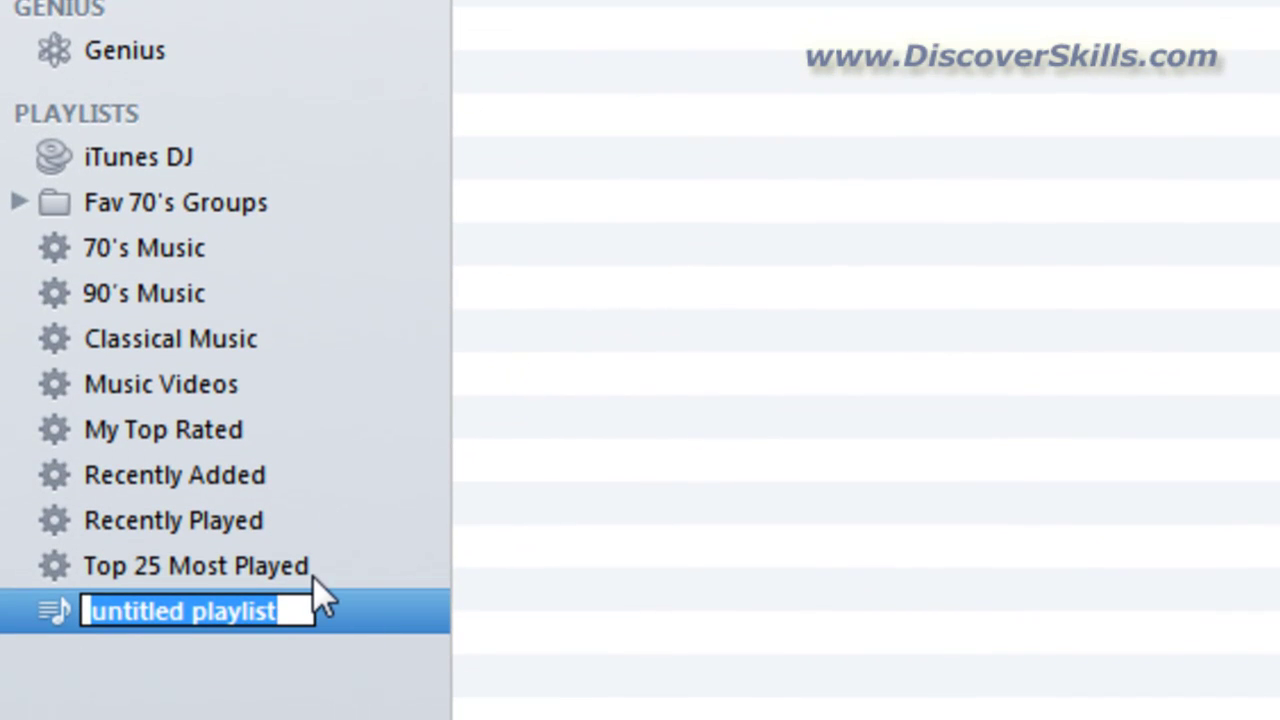
{"action": "type", "text": "Car"}
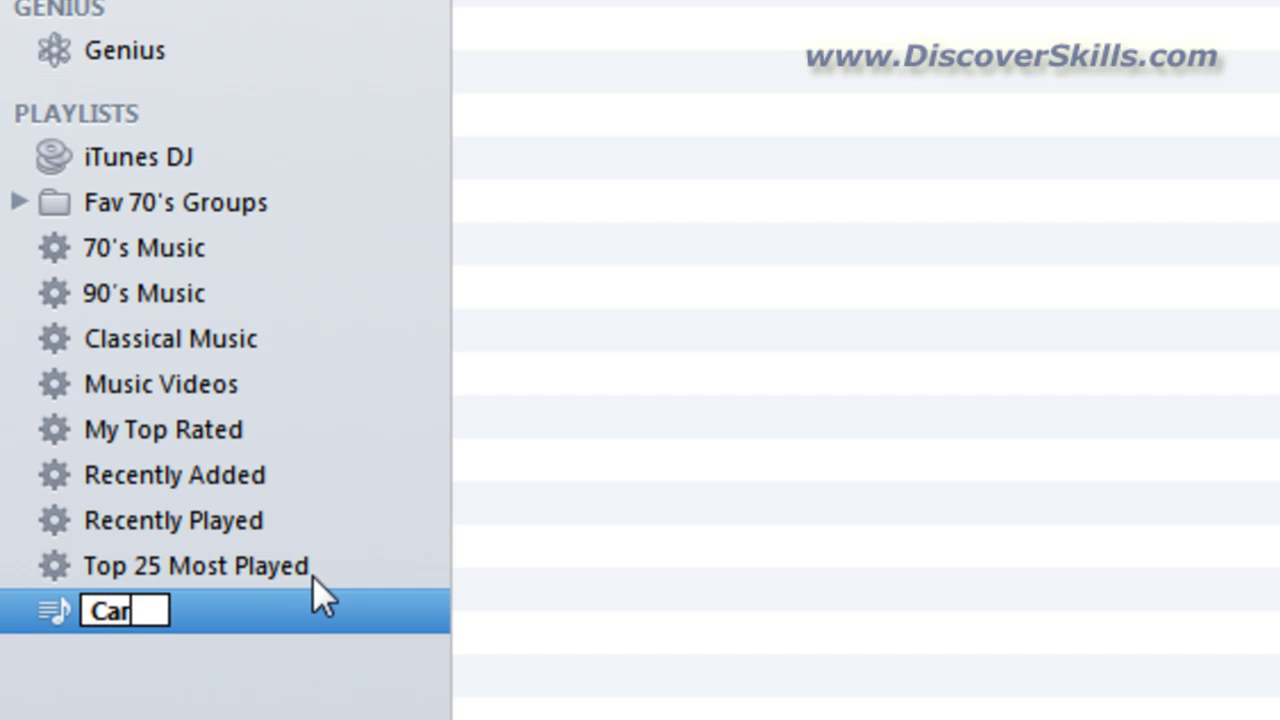
{"action": "type", "text": "penters"}
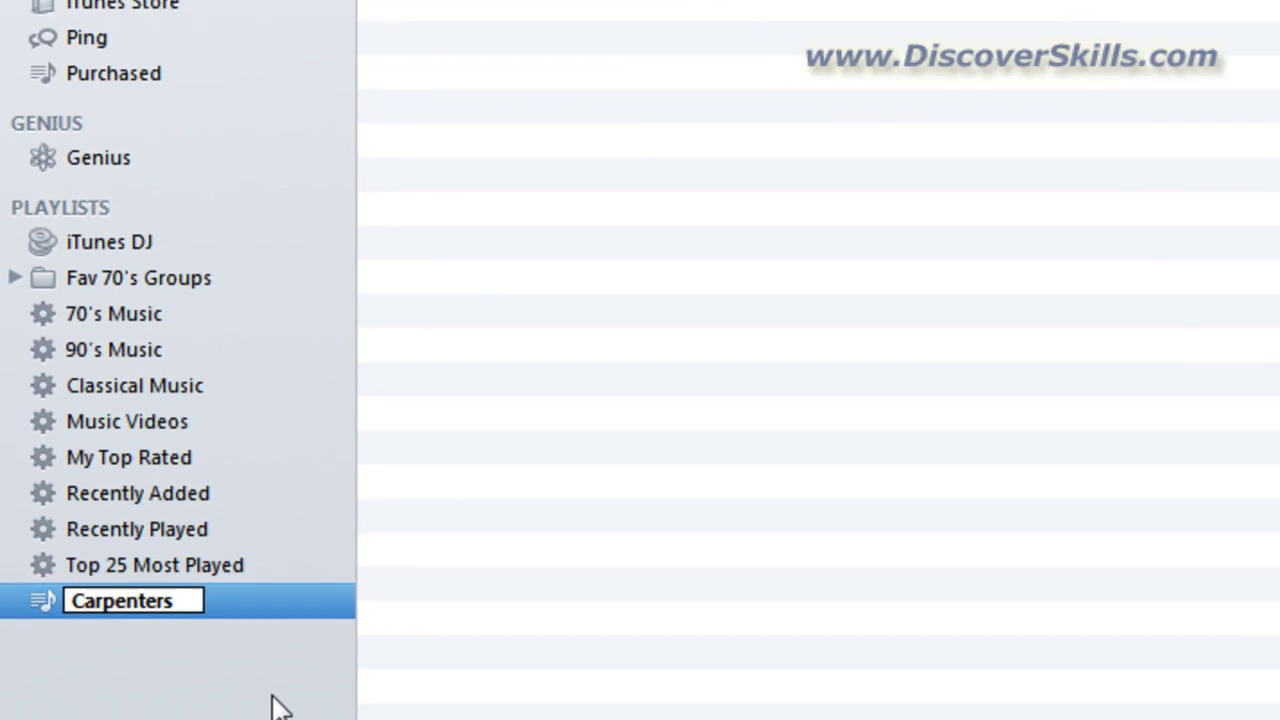
{"action": "key", "text": "Return"}
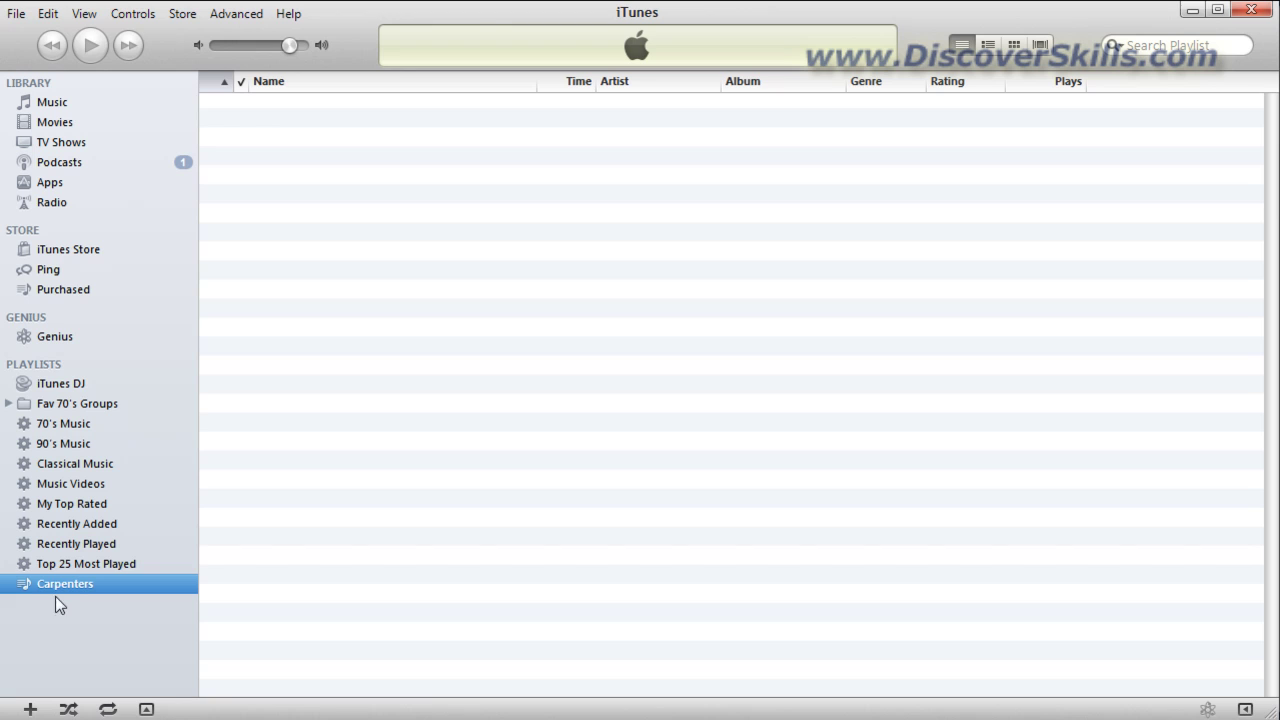
{"action": "left_click", "coordinate": [52, 586]}
- Filter the Music library by 'carp' and select Christmas Song, Ave Maria and Sleigh Ride
{"action": "left_click", "coordinate": [52, 103]}
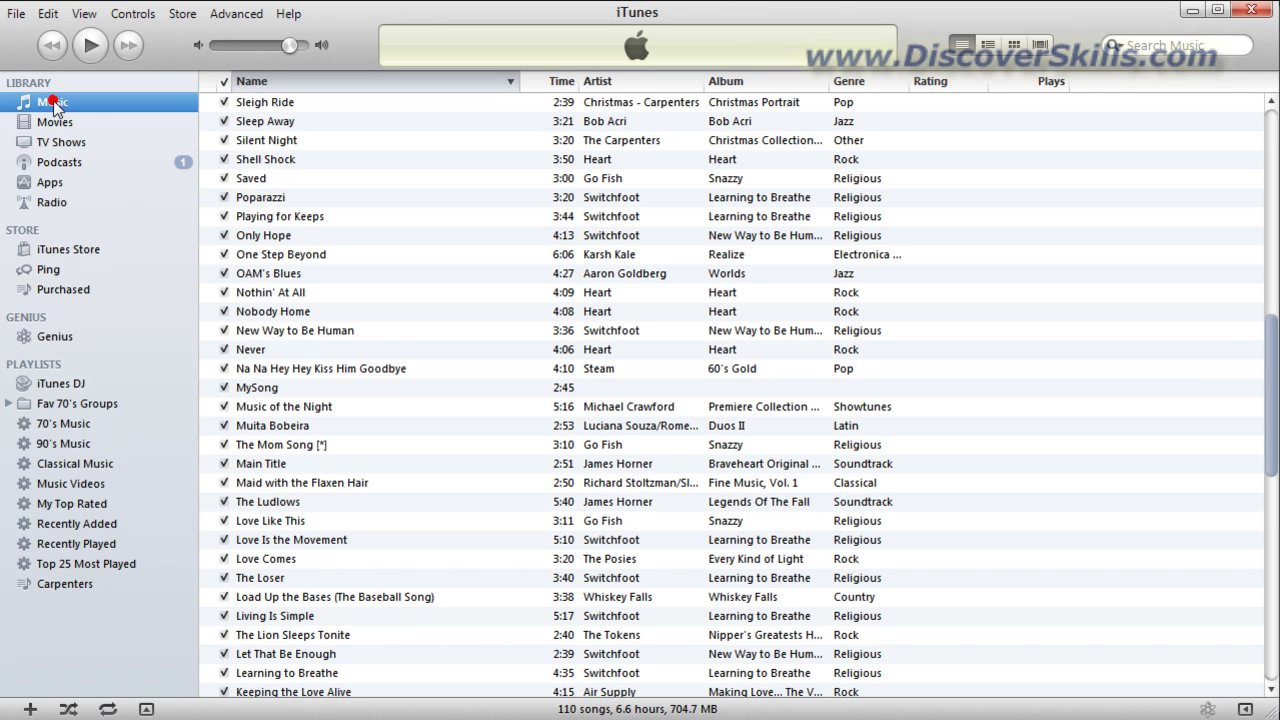
{"action": "left_click", "coordinate": [1179, 44]}
{"action": "type", "text": "carp"}
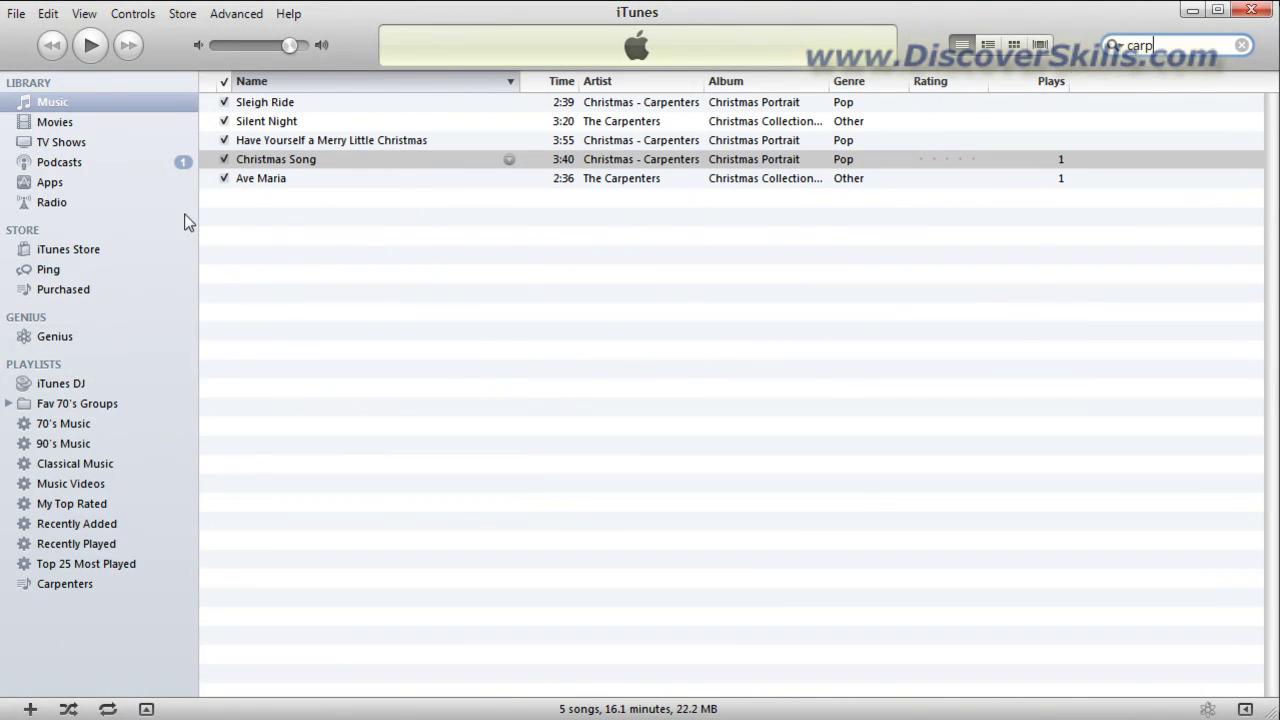
{"action": "left_click", "coordinate": [286, 163]}
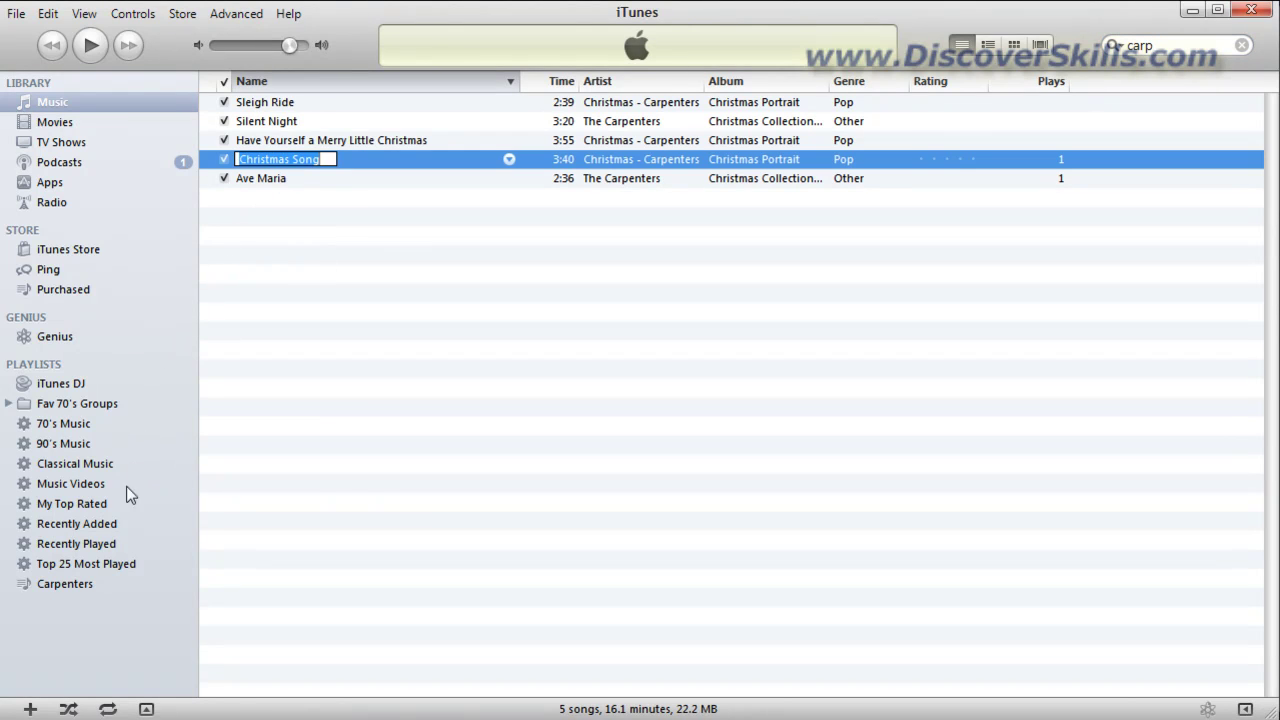
{"action": "left_click", "coordinate": [270, 182]}
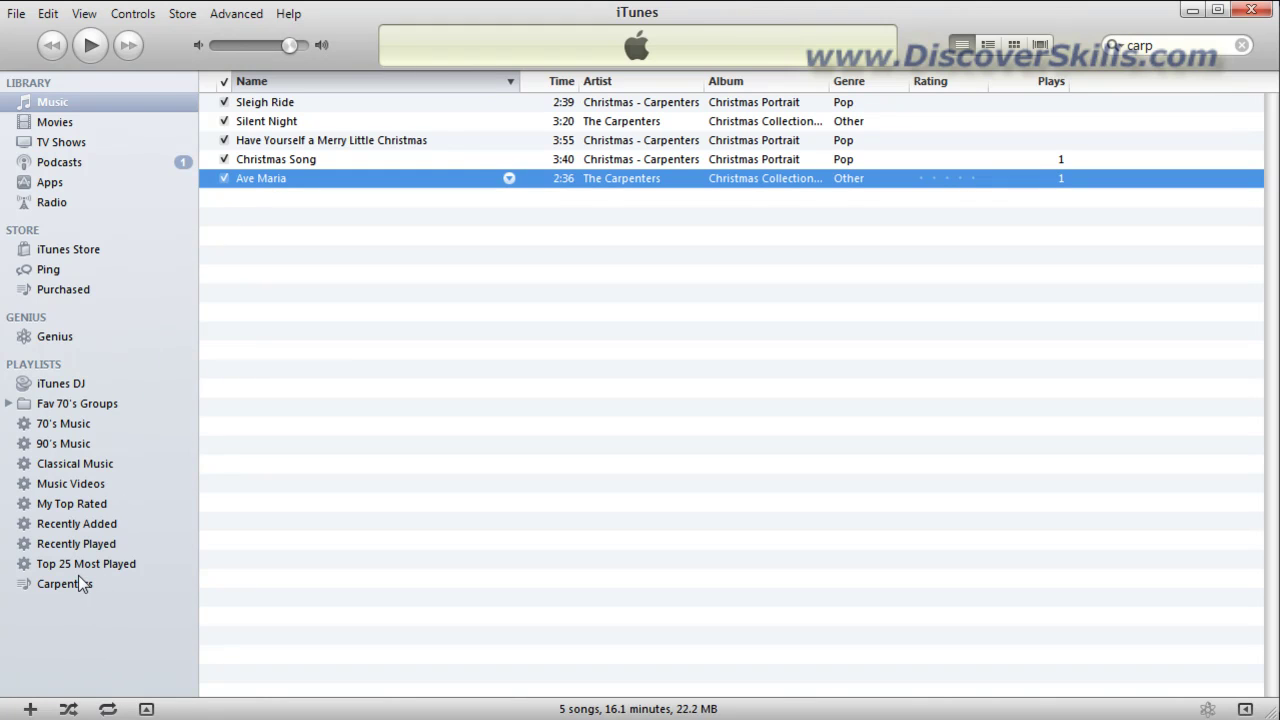
{"action": "left_click", "coordinate": [265, 104]}
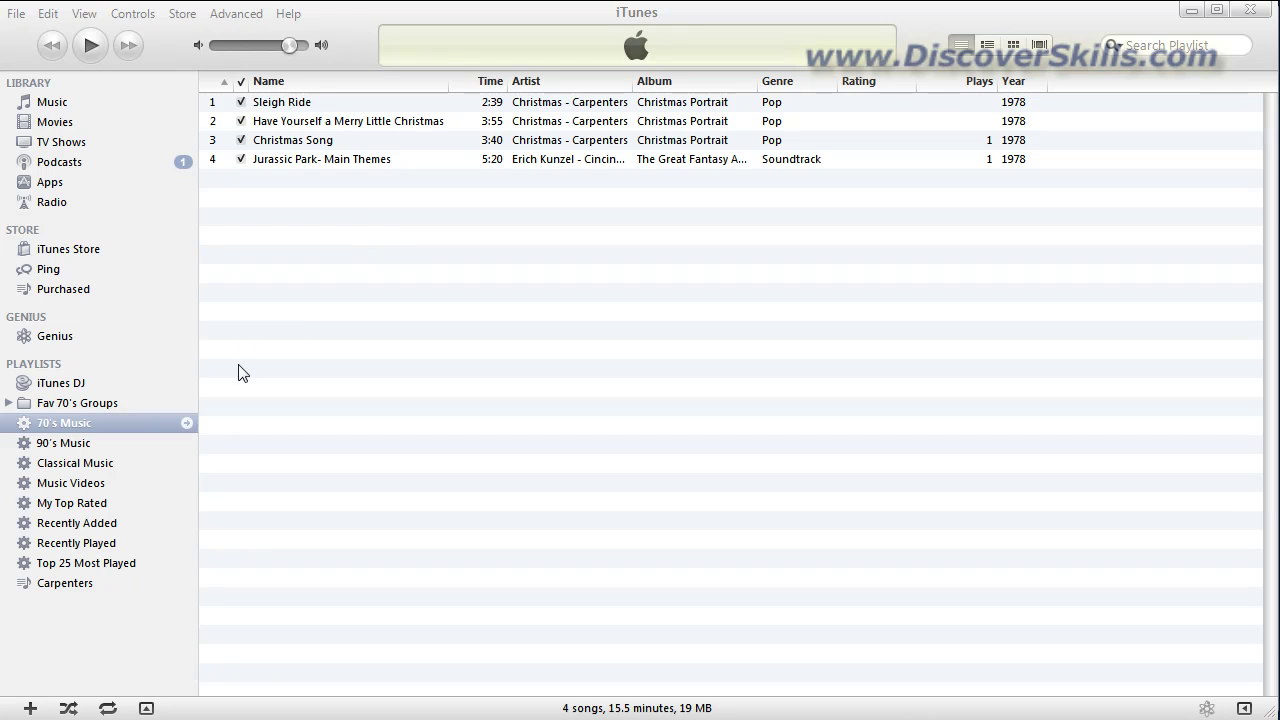
- Open the Carpenters playlist and play Sleigh Ride from it
{"action": "left_click", "coordinate": [78, 586]}
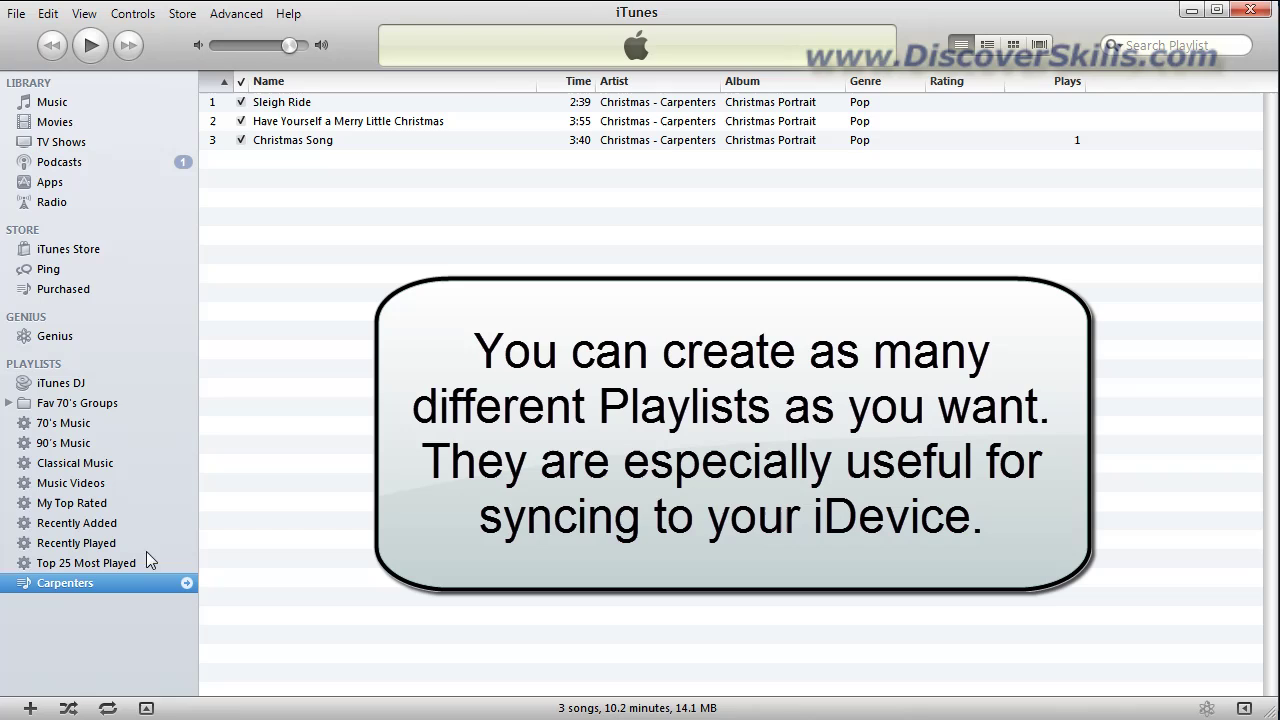
{"action": "double_click", "coordinate": [285, 103]}
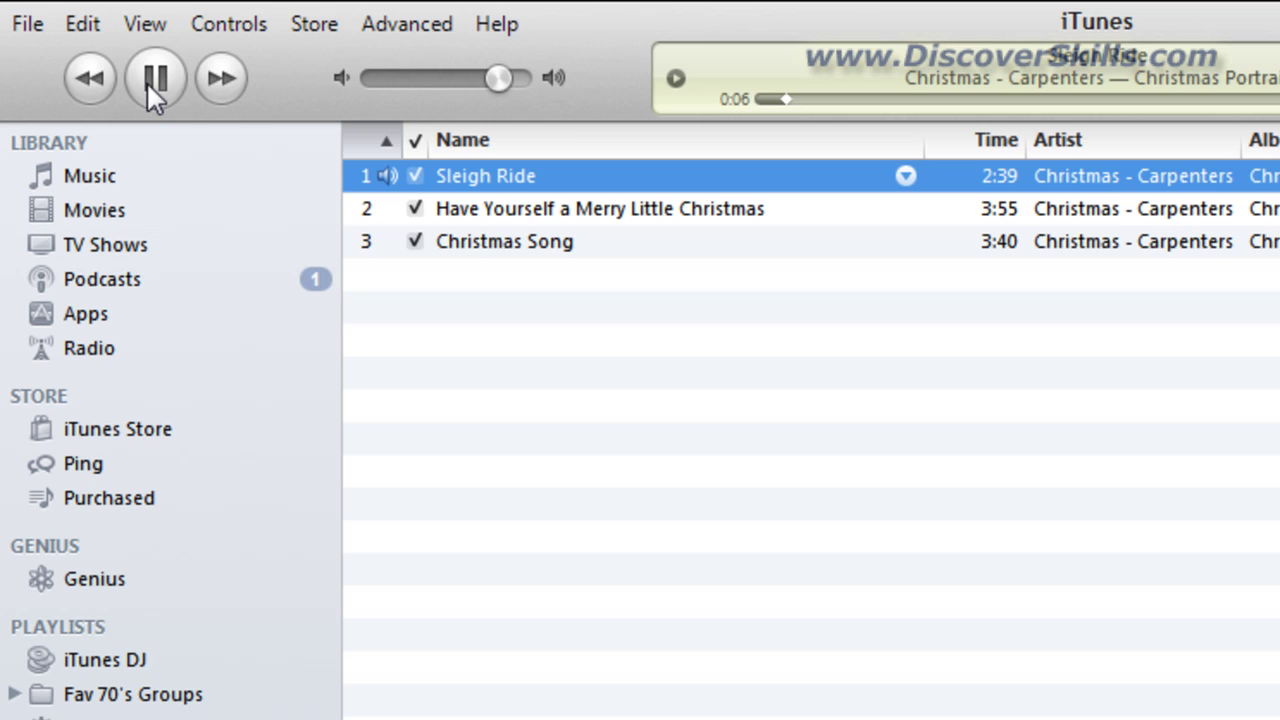
{"action": "left_click", "coordinate": [229, 28]}
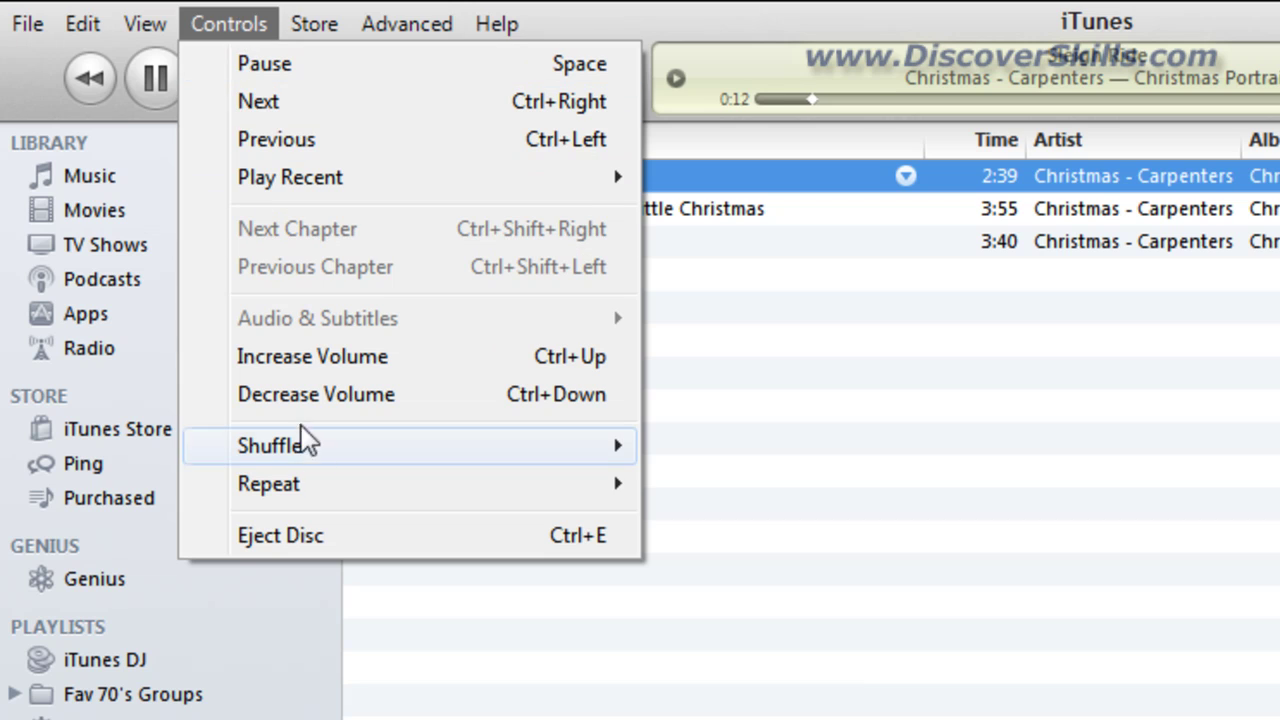
{"action": "mouse_move", "coordinate": [300, 445]}
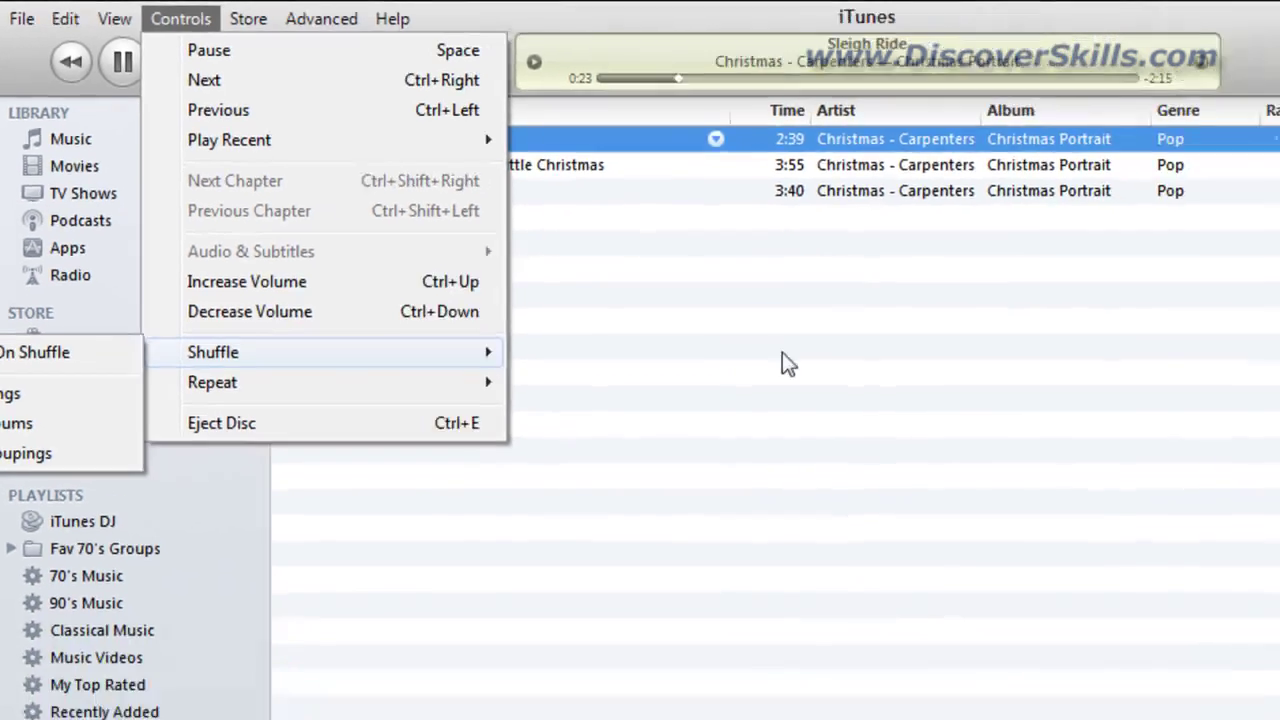
{"action": "left_click", "coordinate": [979, 453]}
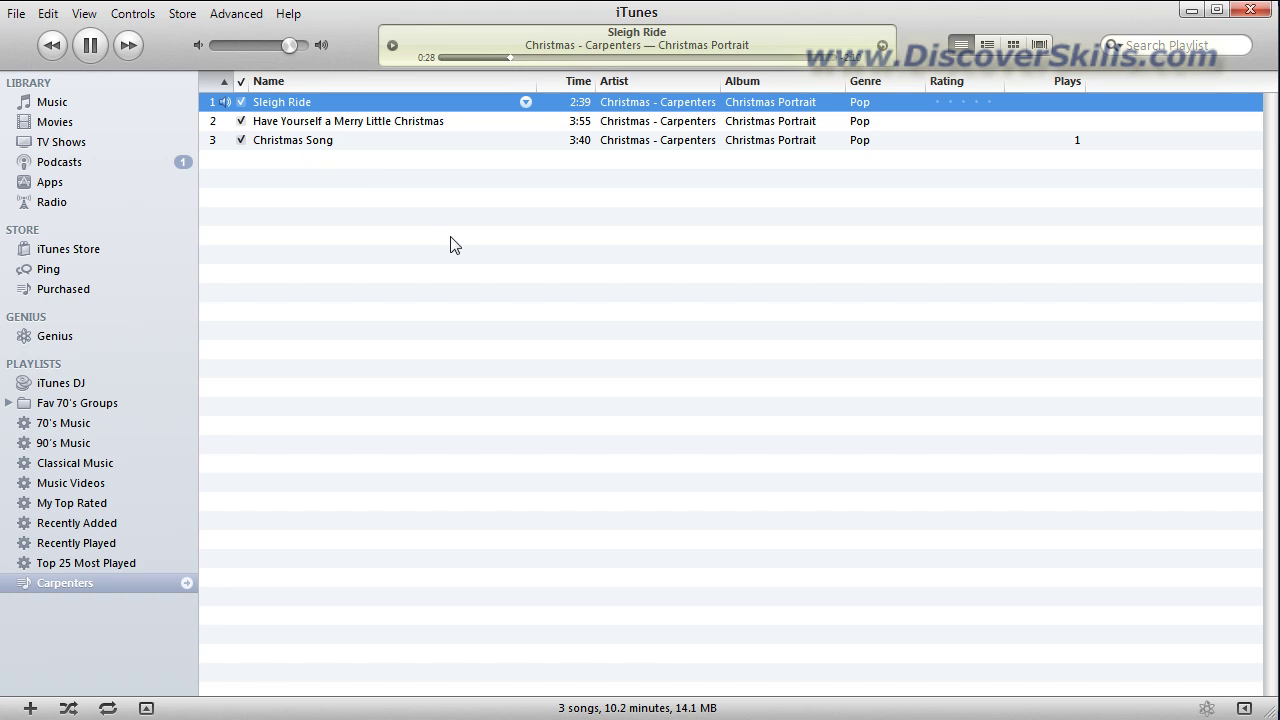
- Show the full Music library under Library while Sleigh Ride keeps playing
{"action": "left_click", "coordinate": [62, 104]}
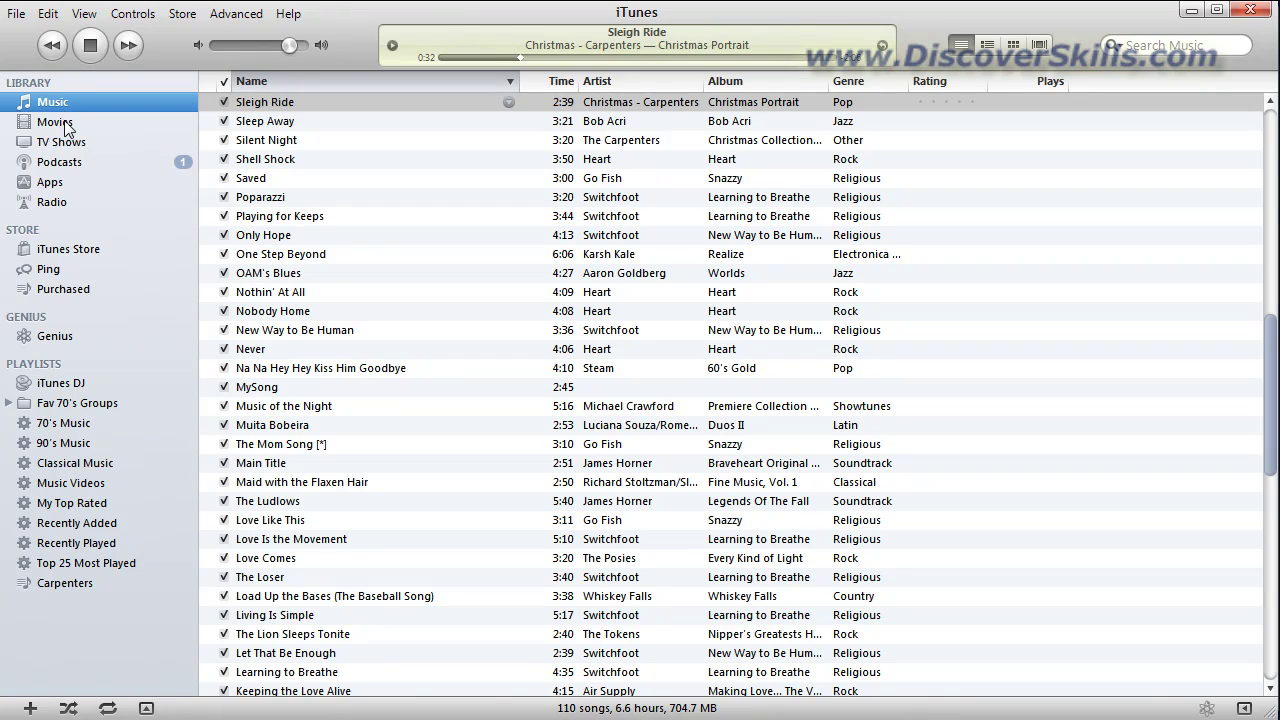